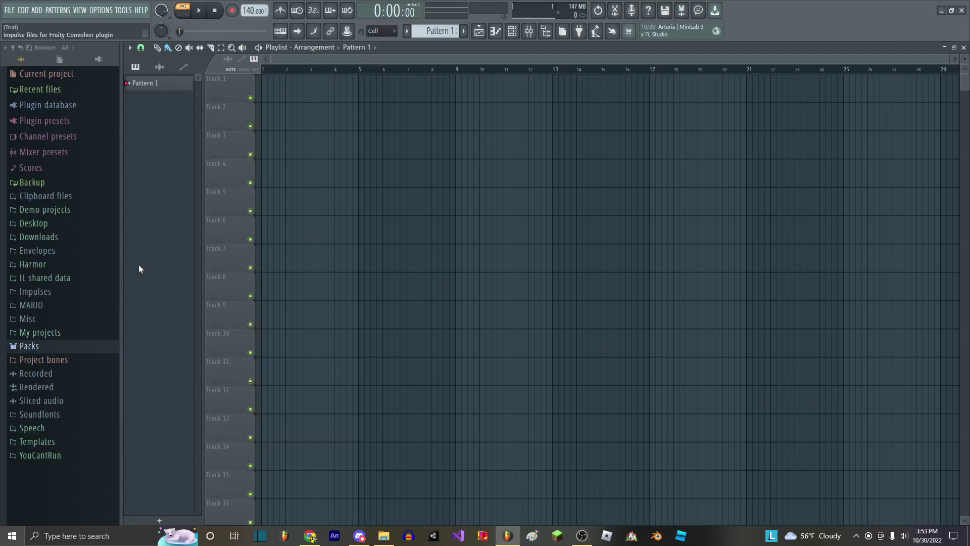
- Add the cw_amen07_172, cw_amen09_175 and cw_amen10_135 loops from the WAV sample pack to the playlist on separate tracks
{"action": "left_click", "coordinate": [29, 346]}
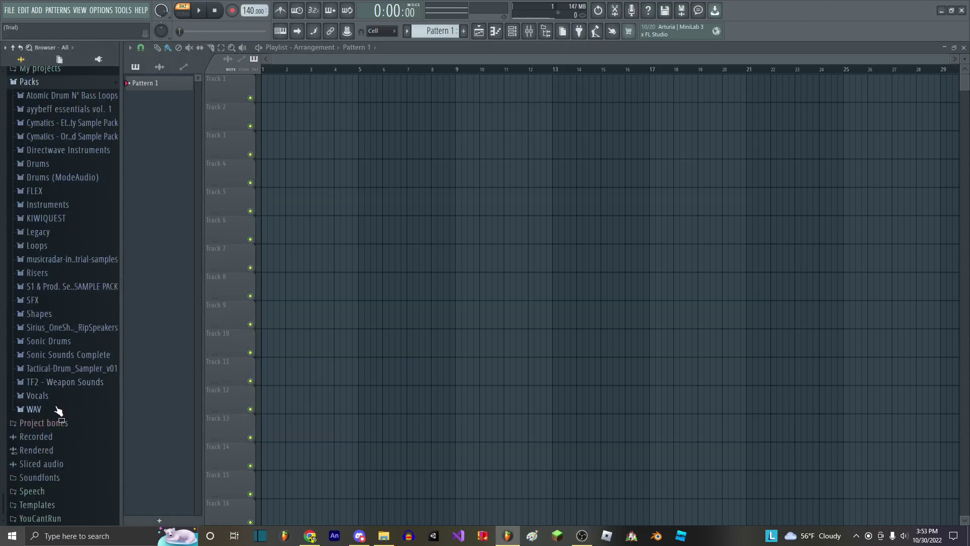
{"action": "left_click", "coordinate": [33, 409]}
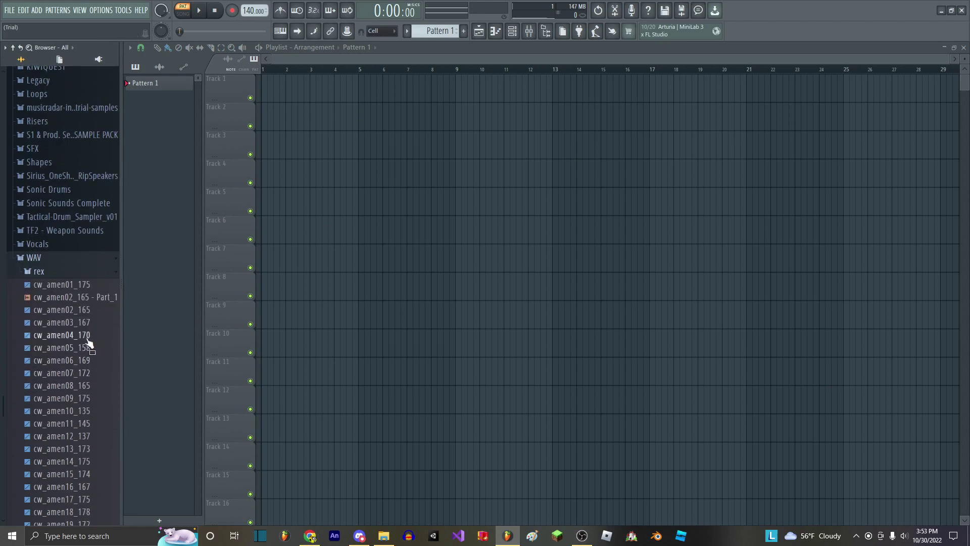
{"action": "left_click_drag", "start_coordinate": [56, 374], "coordinate": [254, 299]}
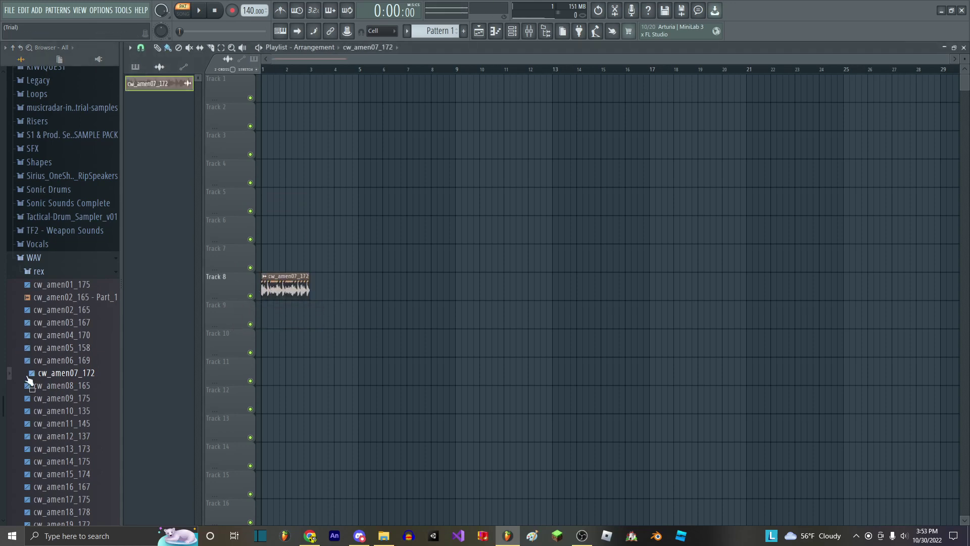
{"action": "left_click_drag", "start_coordinate": [56, 398], "coordinate": [274, 349]}
{"action": "left_click_drag", "start_coordinate": [71, 410], "coordinate": [310, 386]}
- Align the cw_amen09_175 and cw_amen10_135 clips to bar 1 on Tracks 9 and 10, directly below cw_amen07_172
{"action": "scroll", "coordinate": [216, 409], "scroll_direction": "up", "scroll_amount": 3}
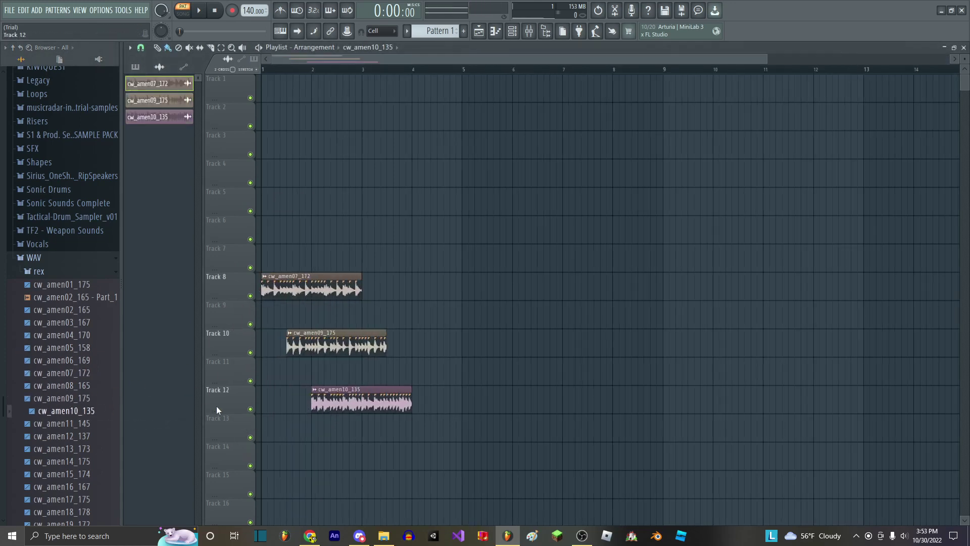
{"action": "left_click_drag", "start_coordinate": [298, 344], "coordinate": [224, 308]}
{"action": "left_click_drag", "start_coordinate": [392, 411], "coordinate": [258, 336]}
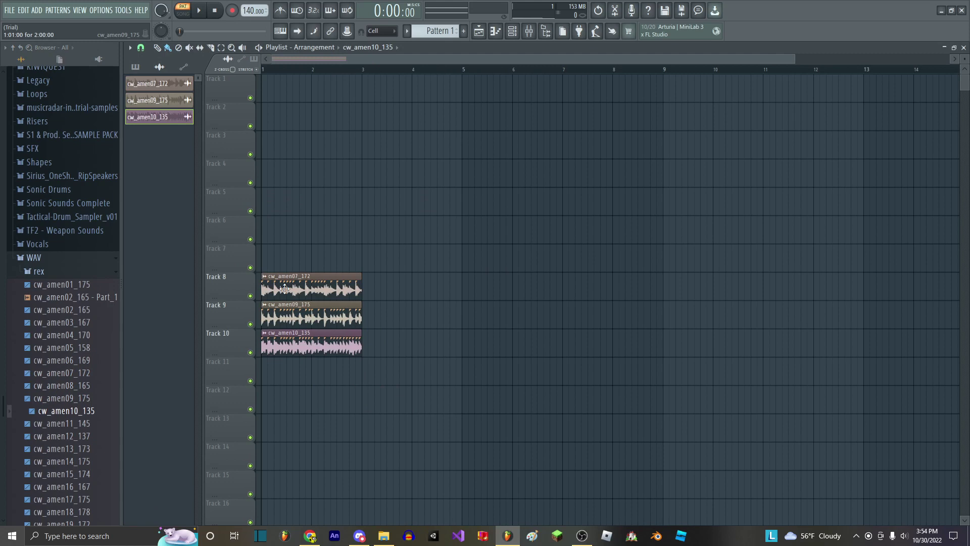
- Show all channels in the channel rack and route the three amen loop channels to mixer track 3
{"action": "double_click", "coordinate": [334, 292]}
{"action": "left_click", "coordinate": [528, 32]}
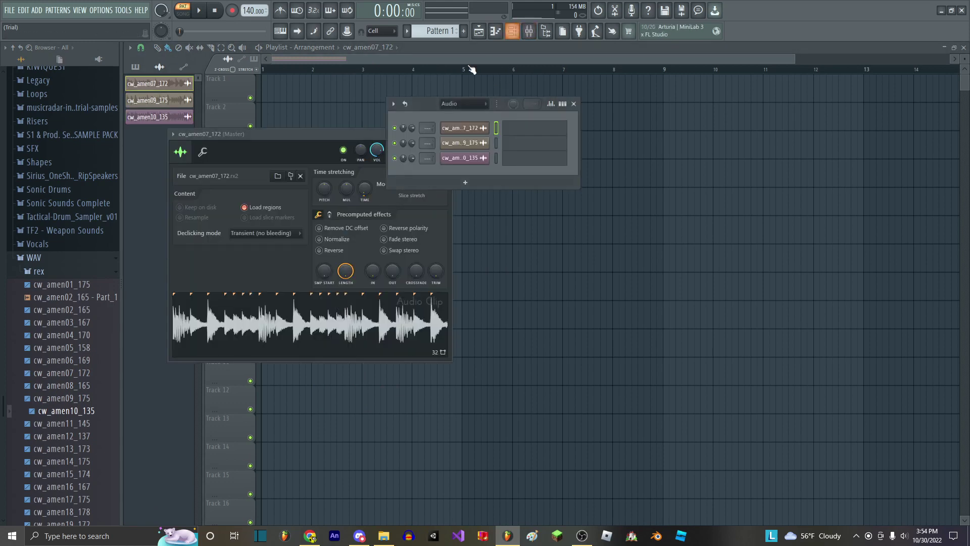
{"action": "left_click", "coordinate": [464, 104]}
{"action": "left_click", "coordinate": [465, 115]}
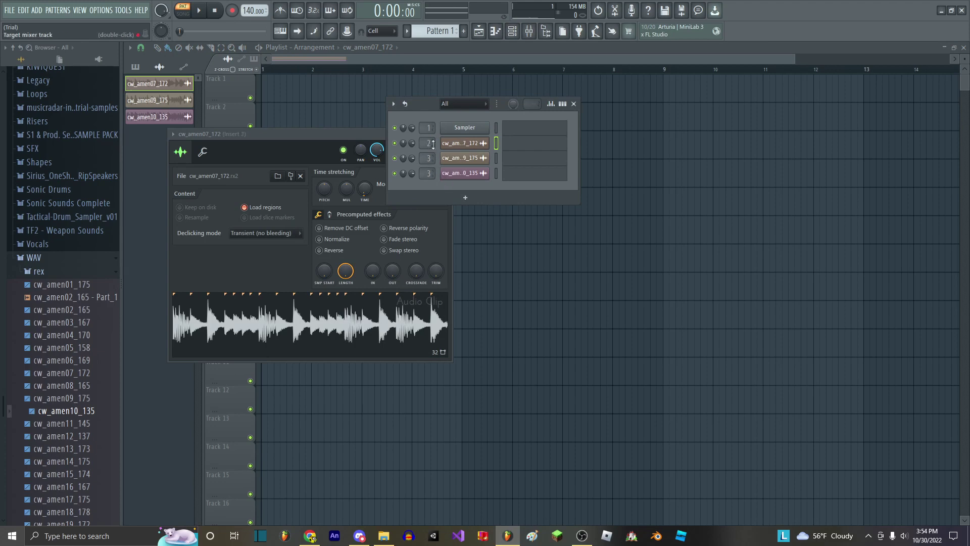
{"action": "right_click", "coordinate": [504, 318]}
- Play the arrangement in song mode and add Fruity Blood Overdrive to mixer insert 3 with a raised preamp
{"action": "left_click", "coordinate": [188, 15]}
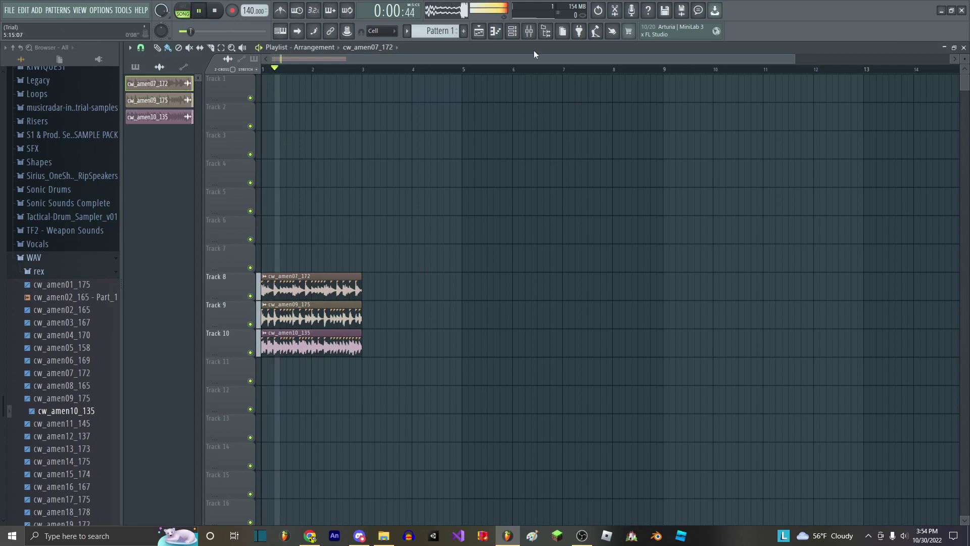
{"action": "key", "text": "F6"}
{"action": "key", "text": "F9"}
{"action": "left_click", "coordinate": [870, 344]}
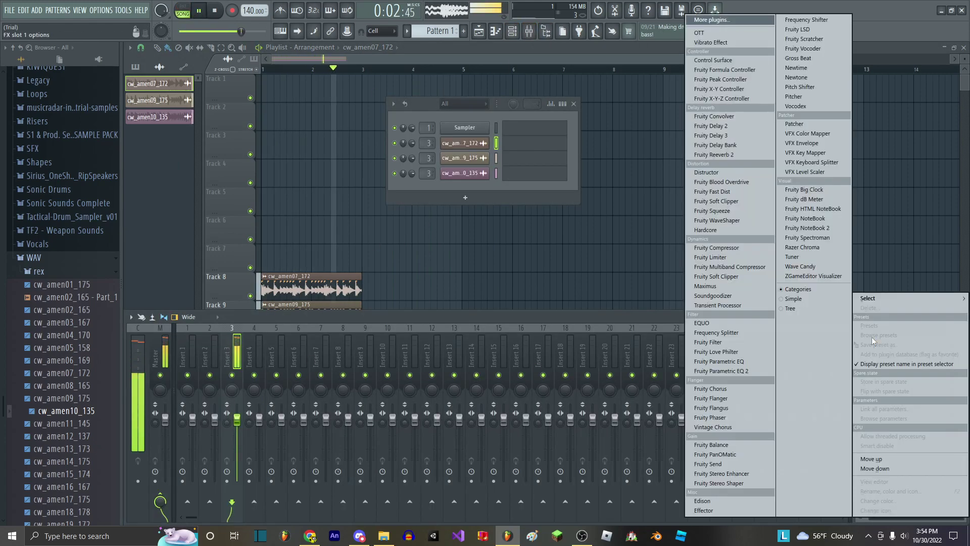
{"action": "left_click", "coordinate": [718, 190]}
{"action": "key", "text": "space"}
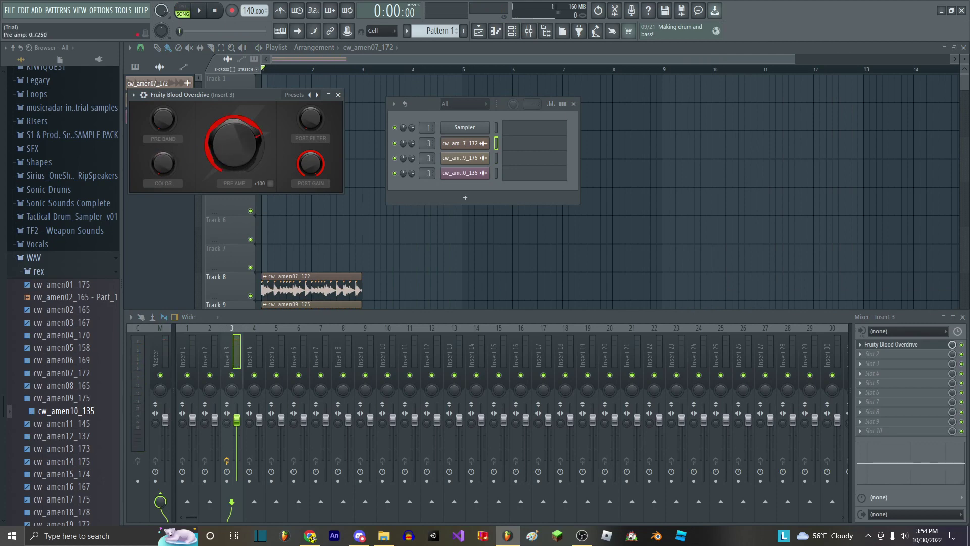
- Play the arrangement while lowering the overdrive's preamp and post gain and the volume of mixer insert 3
{"action": "left_click", "coordinate": [199, 10]}
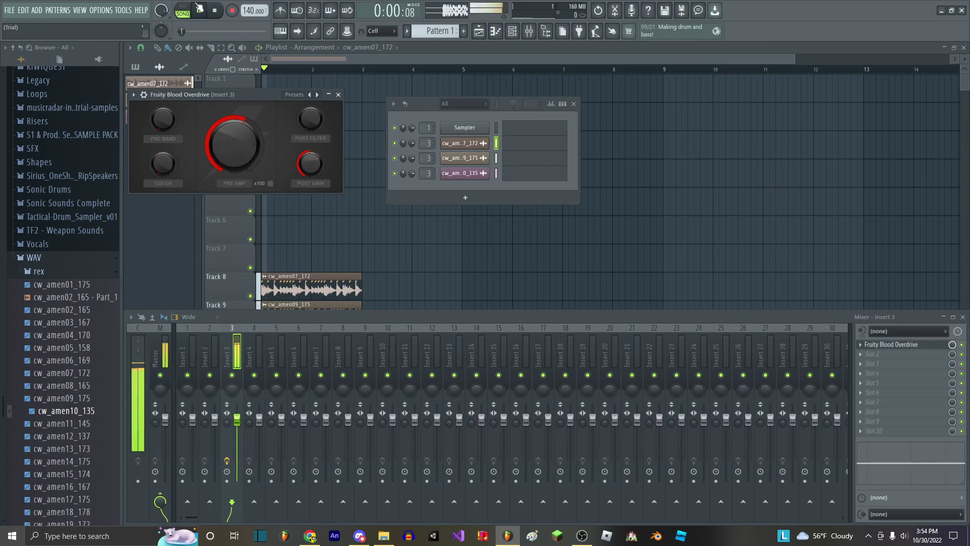
{"action": "left_click", "coordinate": [338, 95]}
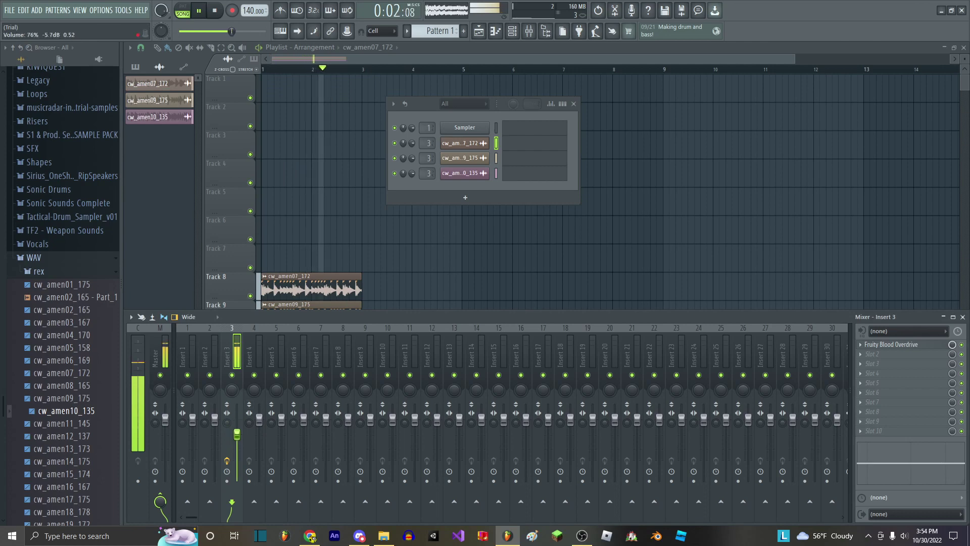
{"action": "left_click_drag", "start_coordinate": [237, 420], "coordinate": [237, 428]}
{"action": "key", "text": "F12"}
{"action": "left_click", "coordinate": [218, 11]}
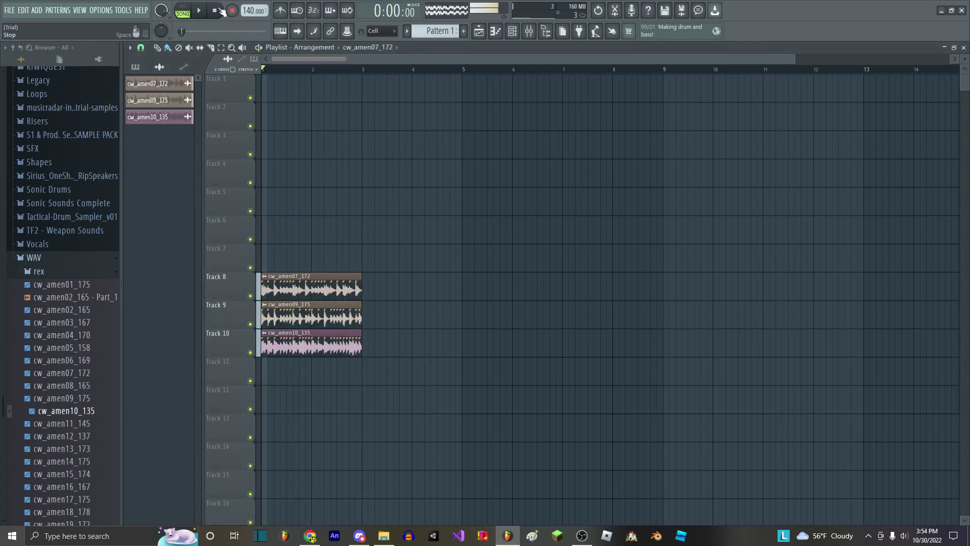
- Collapse the WAV and Packs folders in the sample browser
{"action": "left_click", "coordinate": [58, 253]}
{"action": "left_click", "coordinate": [46, 84]}
{"action": "left_click", "coordinate": [495, 31]}
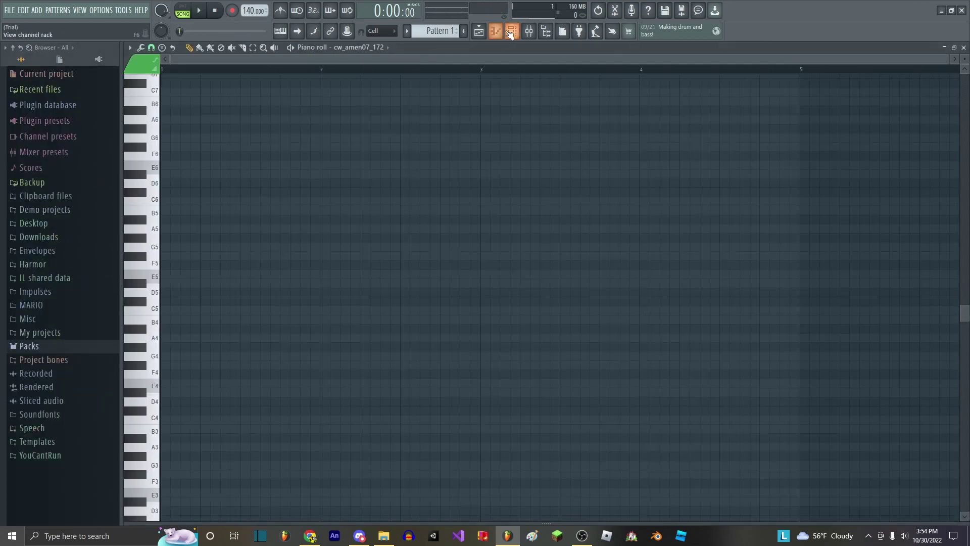
{"action": "left_click", "coordinate": [495, 31]}
- Add a FLEX channel and load the Synth Strings 1 preset from the General Midi Library pack
{"action": "left_click", "coordinate": [511, 32]}
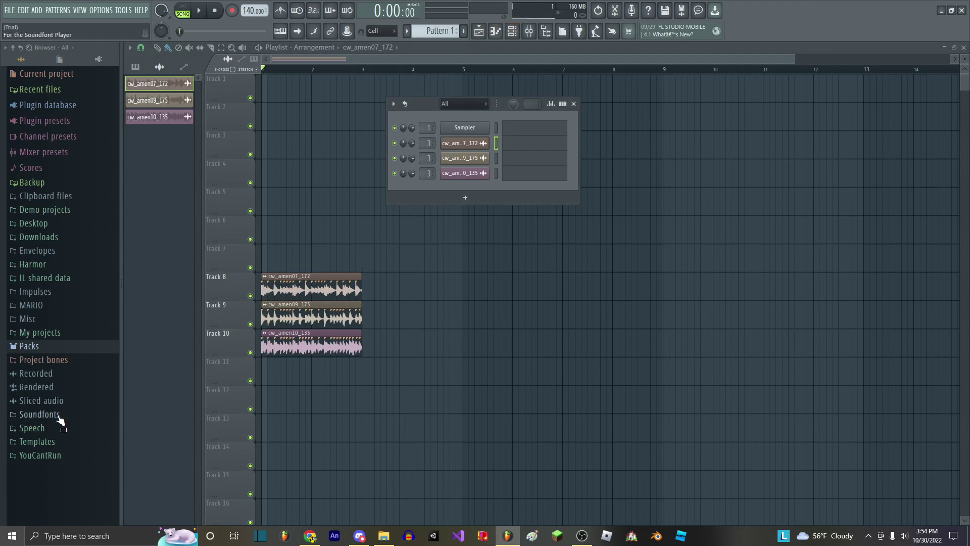
{"action": "left_click", "coordinate": [464, 199]}
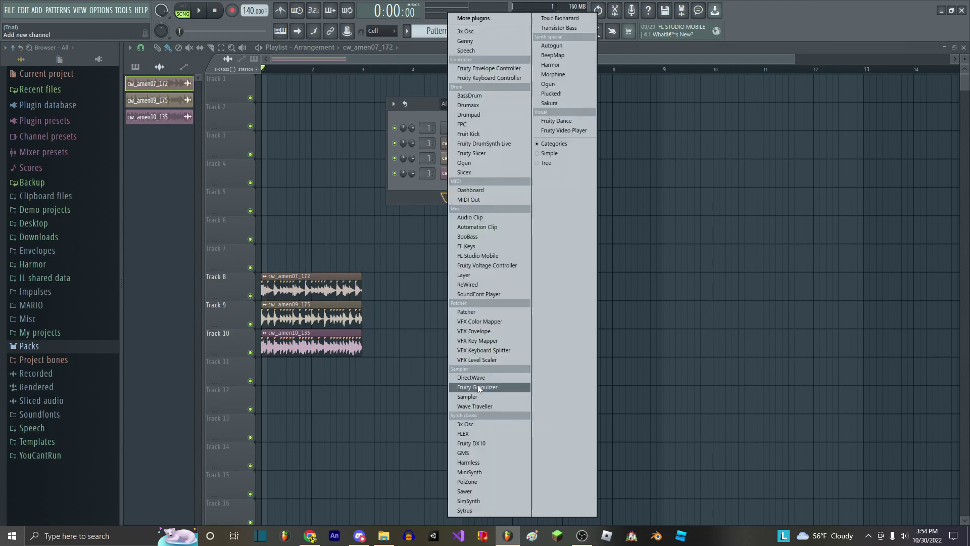
{"action": "left_click", "coordinate": [473, 437]}
{"action": "left_click", "coordinate": [253, 215]}
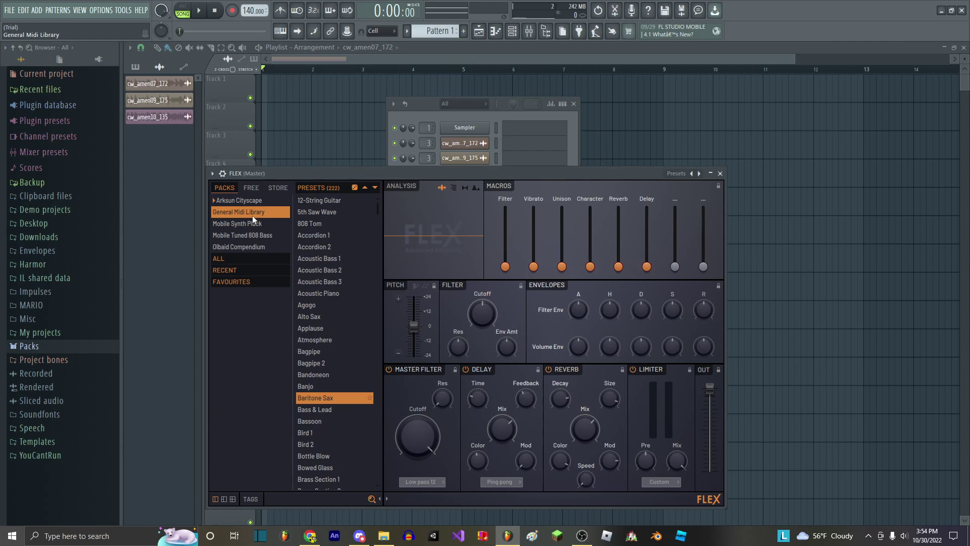
{"action": "left_click_drag", "start_coordinate": [377, 207], "coordinate": [378, 433]}
{"action": "scroll", "coordinate": [337, 456], "scroll_direction": "down", "scroll_amount": 3}
{"action": "left_click", "coordinate": [339, 428]}
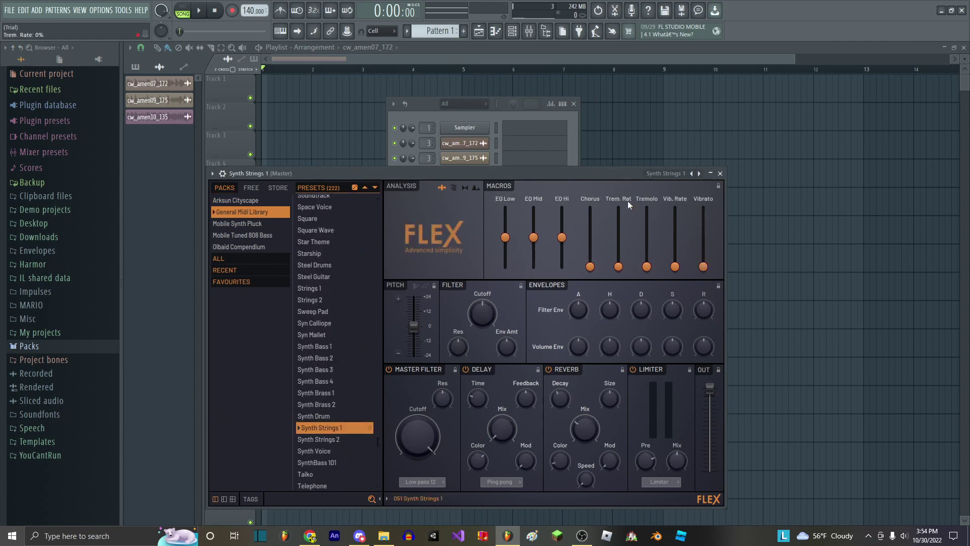
{"action": "left_click", "coordinate": [721, 174]}
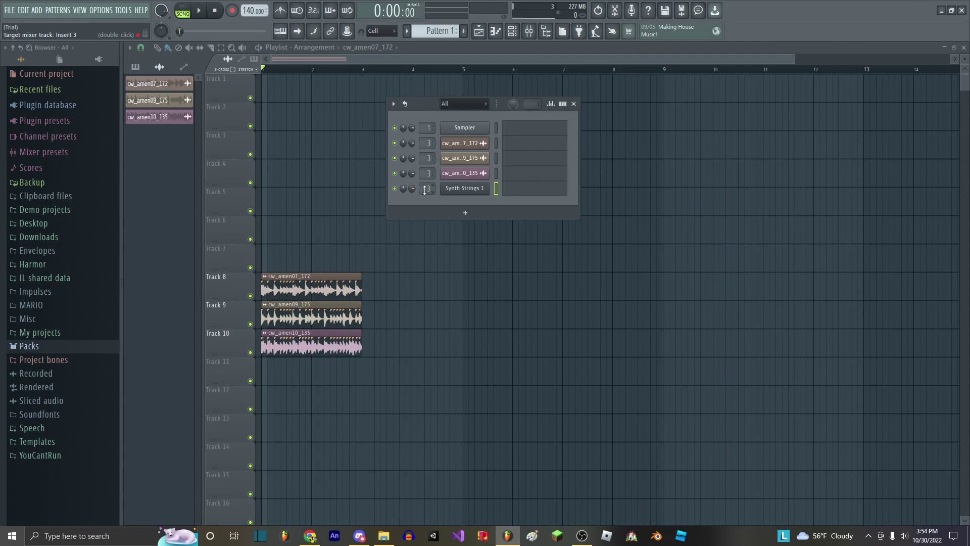
- Open the Synth Strings 1 piano roll for Pattern 1 and set the scale highlighting root note to G#
{"action": "left_click", "coordinate": [464, 31]}
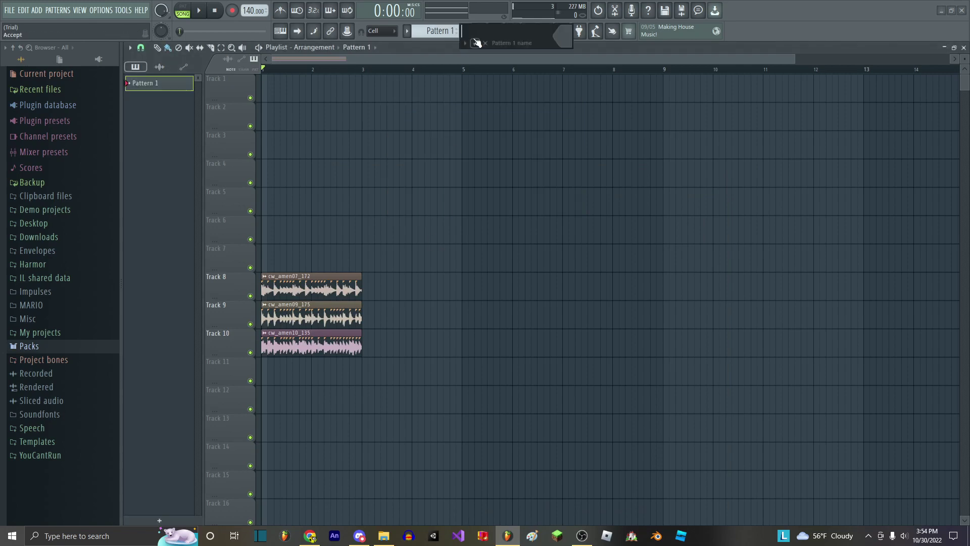
{"action": "left_click", "coordinate": [497, 32]}
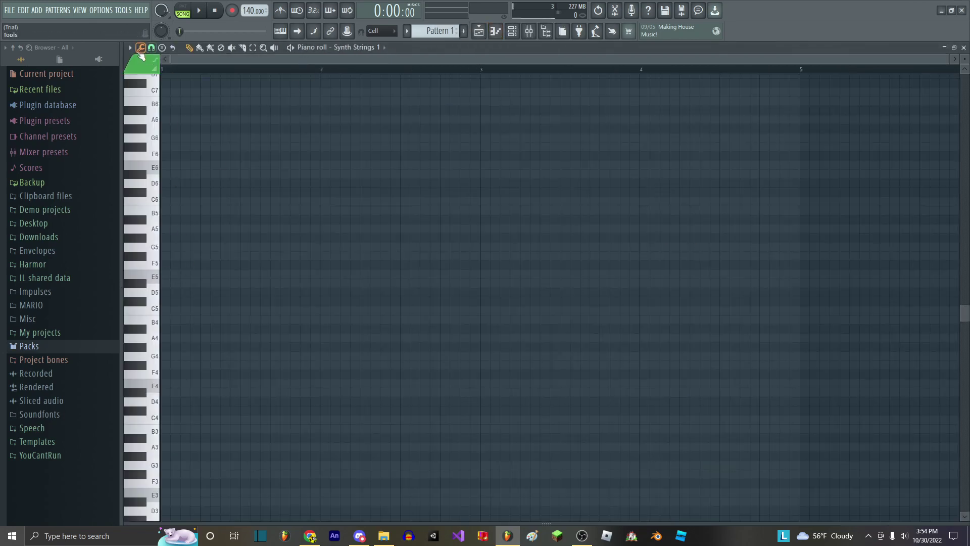
{"action": "left_click", "coordinate": [130, 47]}
{"action": "mouse_move", "coordinate": [144, 97]}
{"action": "mouse_move", "coordinate": [267, 247]}
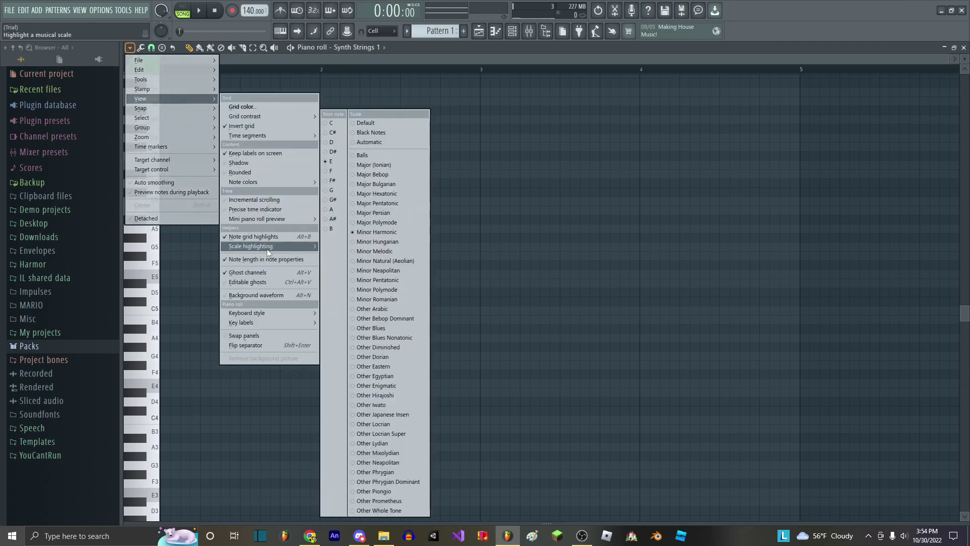
{"action": "left_click", "coordinate": [330, 200]}
- Place one-bar notes G#5, G5, G#5 and A#5 across bars 1 to 4
{"action": "left_click", "coordinate": [170, 238]}
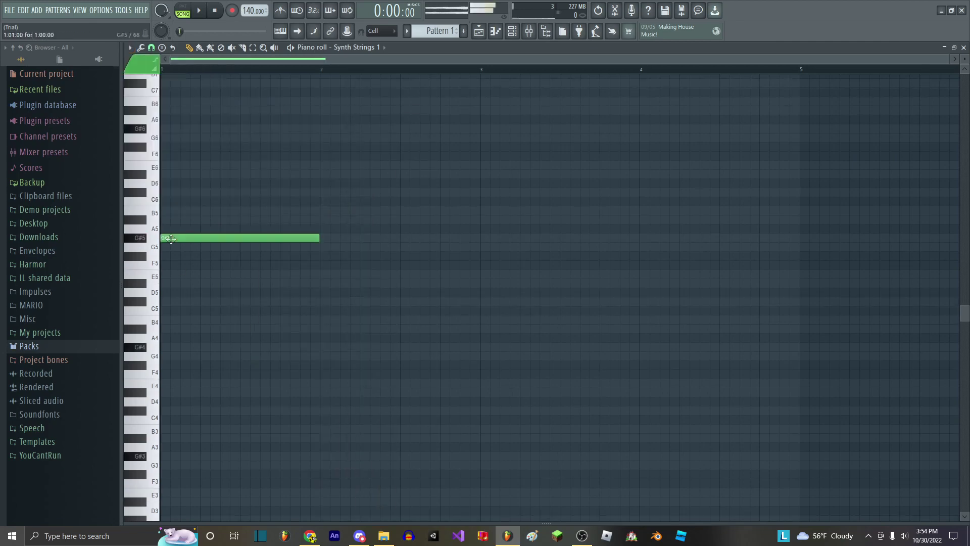
{"action": "left_click", "coordinate": [321, 247]}
{"action": "left_click", "coordinate": [482, 238]}
{"action": "left_click", "coordinate": [641, 219]}
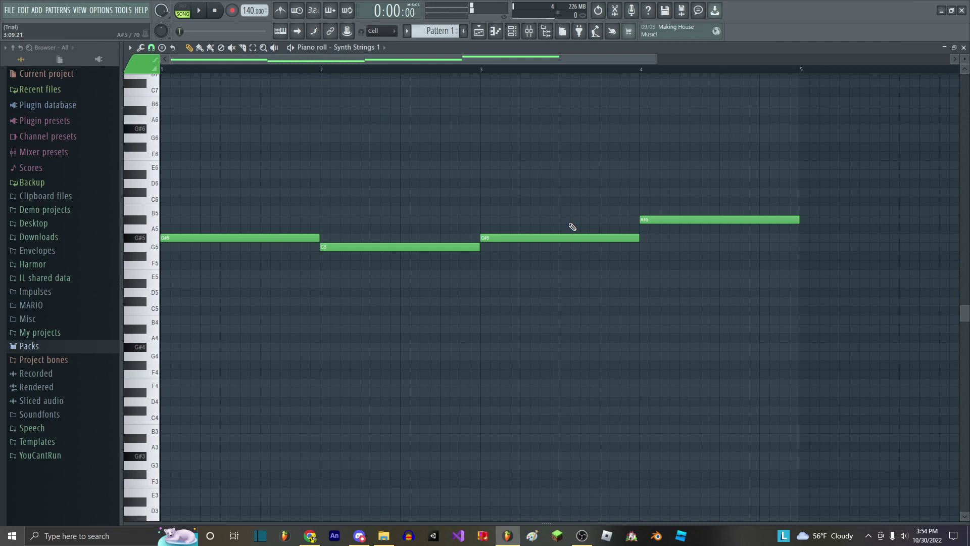
- Stack C#6 and G6 above the A#5 note in bar 4, and B5 above the G#5 note in bar 3
{"action": "left_click", "coordinate": [605, 200]}
{"action": "right_click", "coordinate": [616, 201]}
{"action": "left_click", "coordinate": [608, 192]}
{"action": "left_click", "coordinate": [607, 167]}
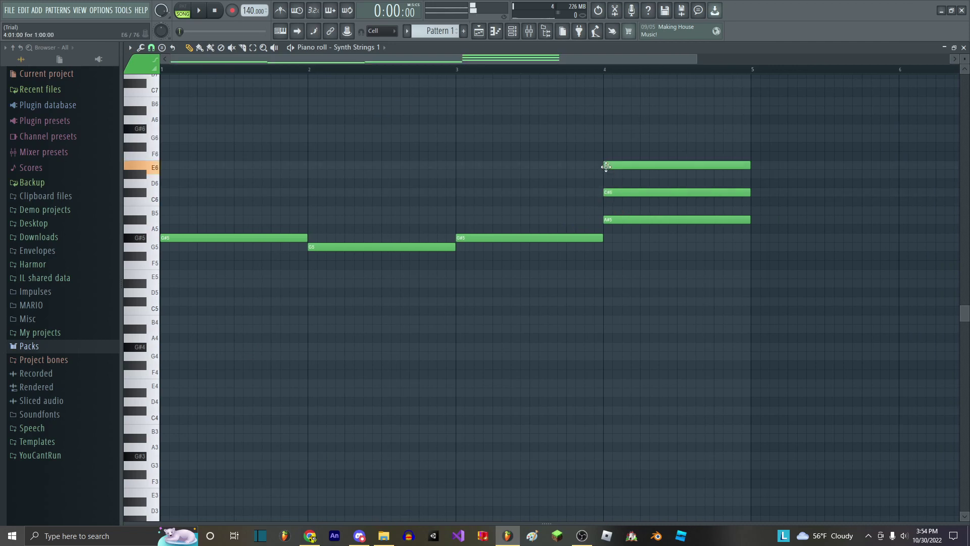
{"action": "right_click", "coordinate": [619, 165]}
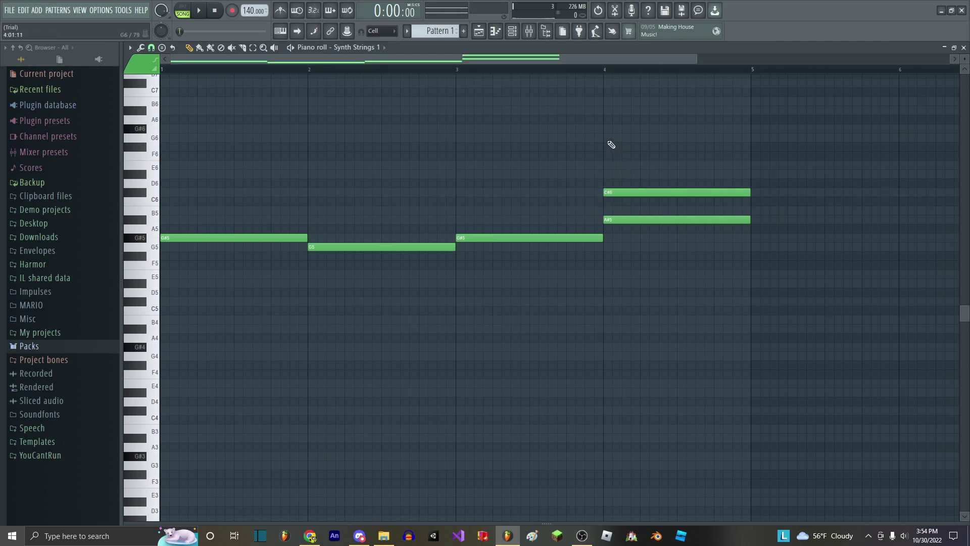
{"action": "left_click", "coordinate": [610, 139]}
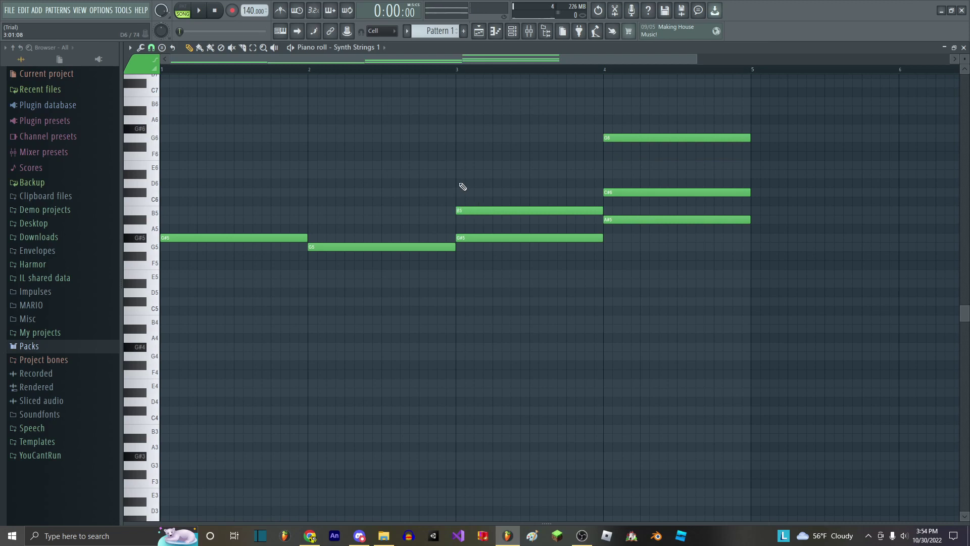
- Complete the first three chords with D#6 in bars 1 to 3, B5 in bar 1 and A#5 in bar 2
{"action": "left_click", "coordinate": [261, 177]}
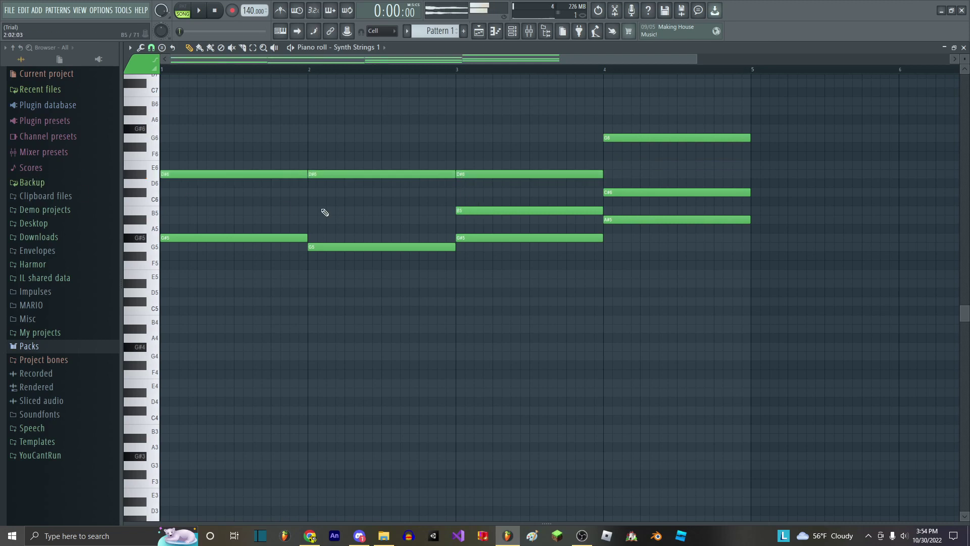
{"action": "left_click_drag", "start_coordinate": [172, 208], "coordinate": [162, 209]}
- Play the pattern and transpose the whole chord progression down one octave
{"action": "scroll", "coordinate": [172, 208], "scroll_direction": "down", "scroll_amount": 2}
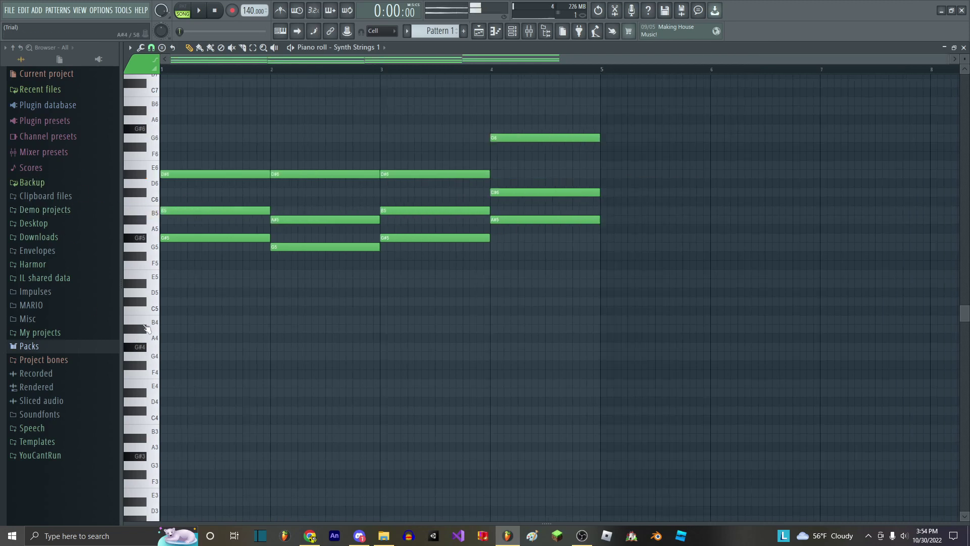
{"action": "key", "text": "space"}
{"action": "key", "text": "ctrl+Down"}
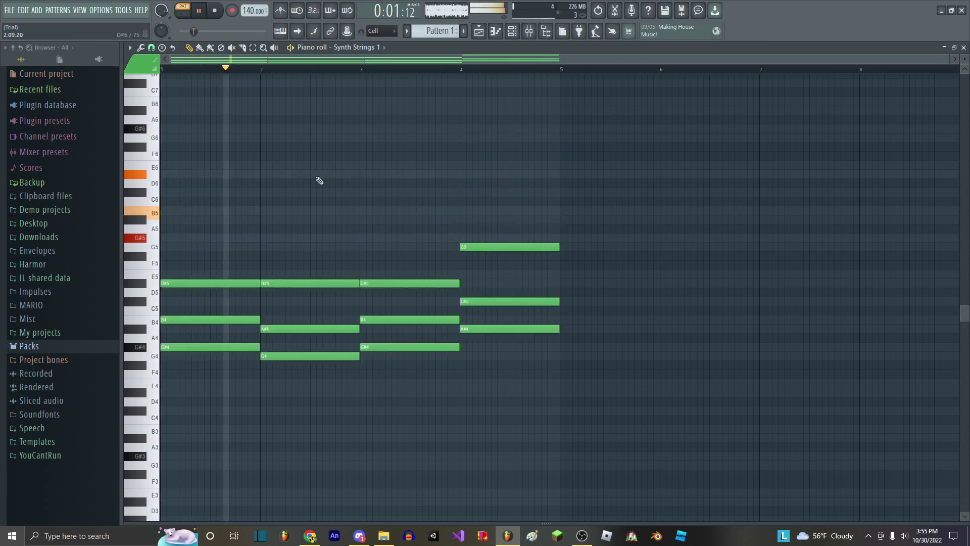
- Copy all the chord notes and layer the duplicate one octave below the originals
{"action": "key", "text": "ctrl+a"}
{"action": "key", "text": "ctrl+c"}
{"action": "key", "text": "ctrl+v"}
{"action": "key", "text": "ctrl+Down"}
{"action": "key", "text": "ctrl+d"}
{"action": "scroll", "coordinate": [338, 205], "scroll_direction": "down", "scroll_amount": 3}
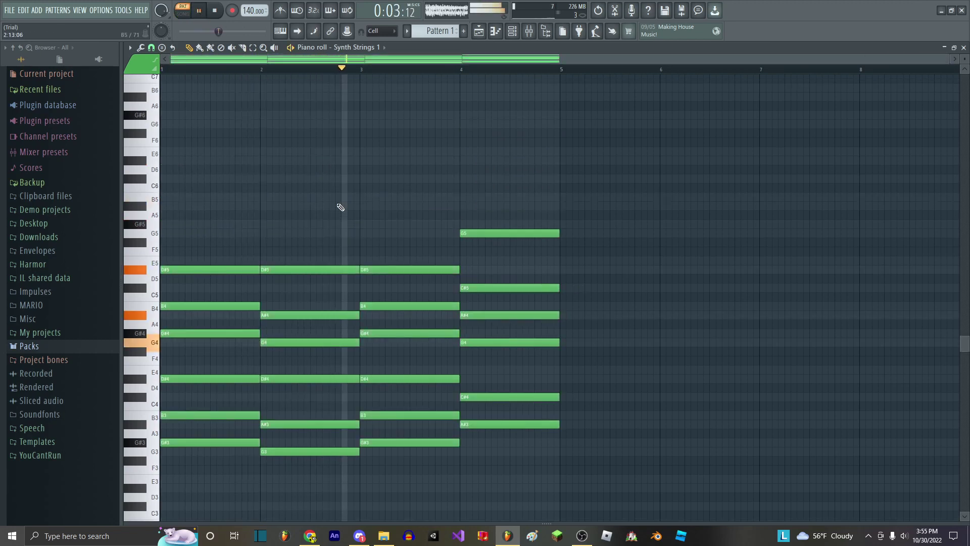
{"action": "scroll", "coordinate": [339, 205], "scroll_direction": "up", "scroll_amount": 1}
- Lower the volume of mixer insert 4 and add Fruity Reeverb 2 to its slot 10
{"action": "key", "text": "F9"}
{"action": "left_click_drag", "start_coordinate": [260, 419], "coordinate": [260, 435]}
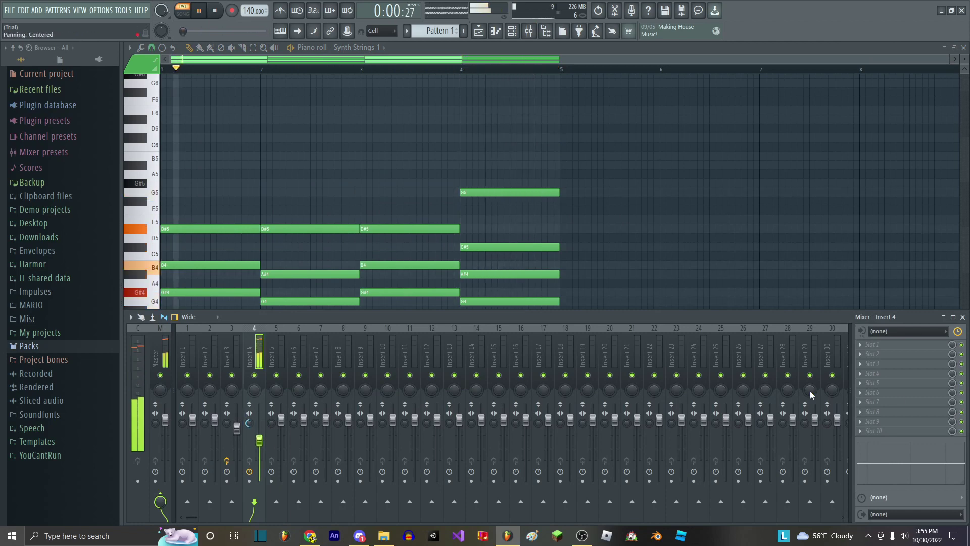
{"action": "left_click", "coordinate": [871, 344]}
{"action": "left_click", "coordinate": [739, 159]}
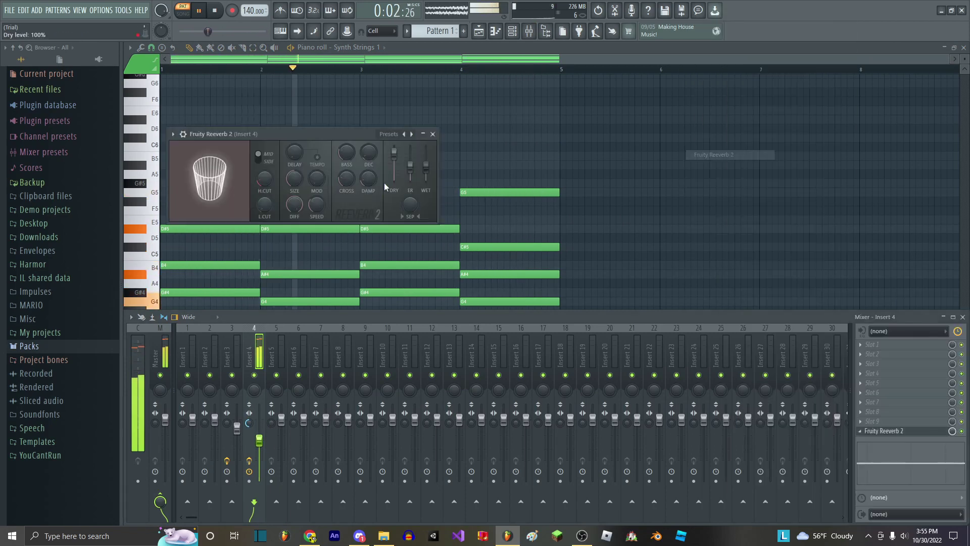
{"action": "left_click", "coordinate": [390, 134]}
{"action": "left_click", "coordinate": [433, 134]}
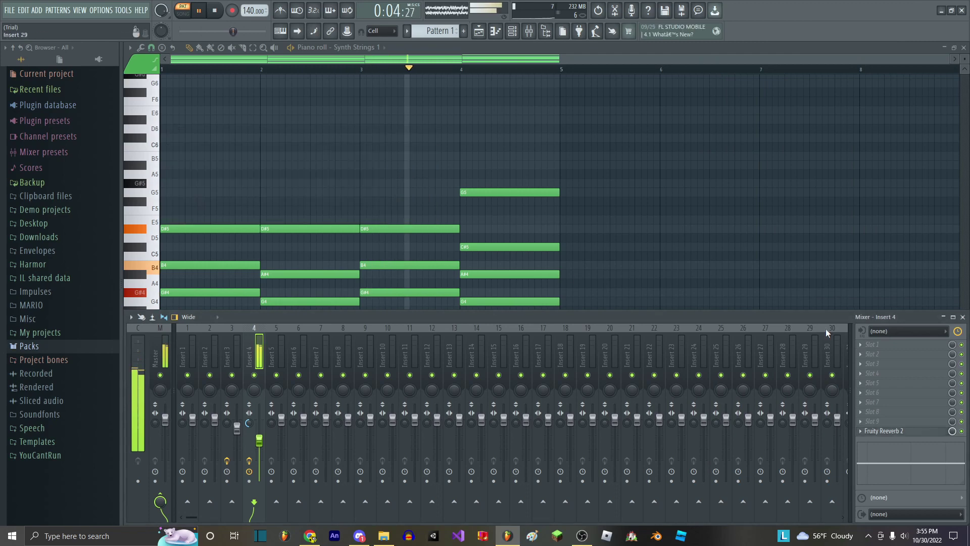
- Add Soundgoodizer to slot 1 of mixer insert 4
{"action": "left_click", "coordinate": [872, 344]}
{"action": "left_click", "coordinate": [717, 296]}
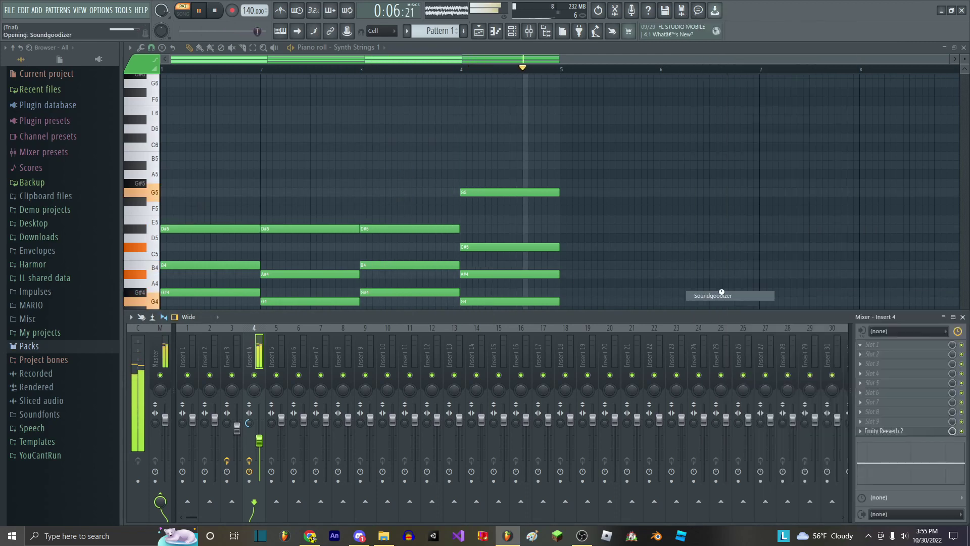
- Close the Soundgoodizer and mixer windows and stop playback of the chord pattern
{"action": "left_click", "coordinate": [259, 120]}
{"action": "key", "text": "F9"}
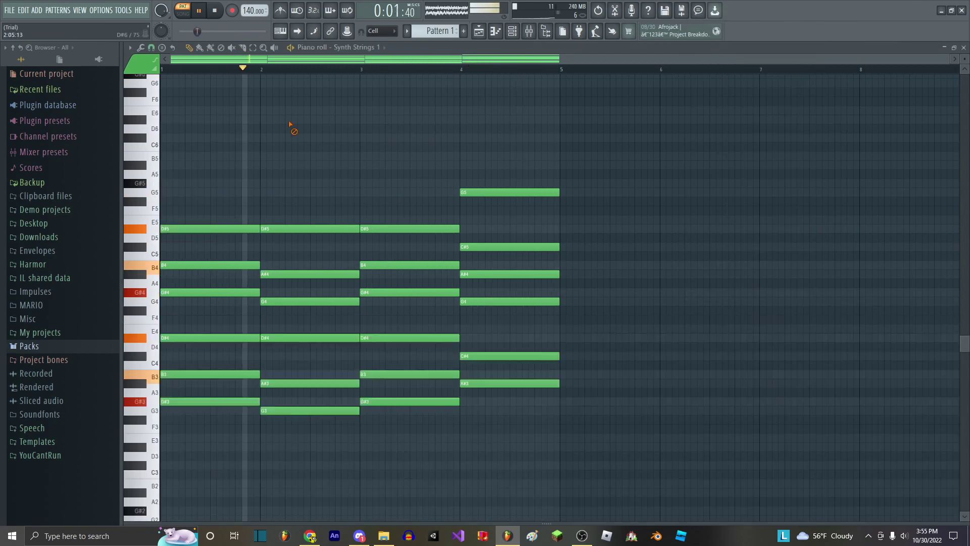
{"action": "left_click", "coordinate": [215, 10]}
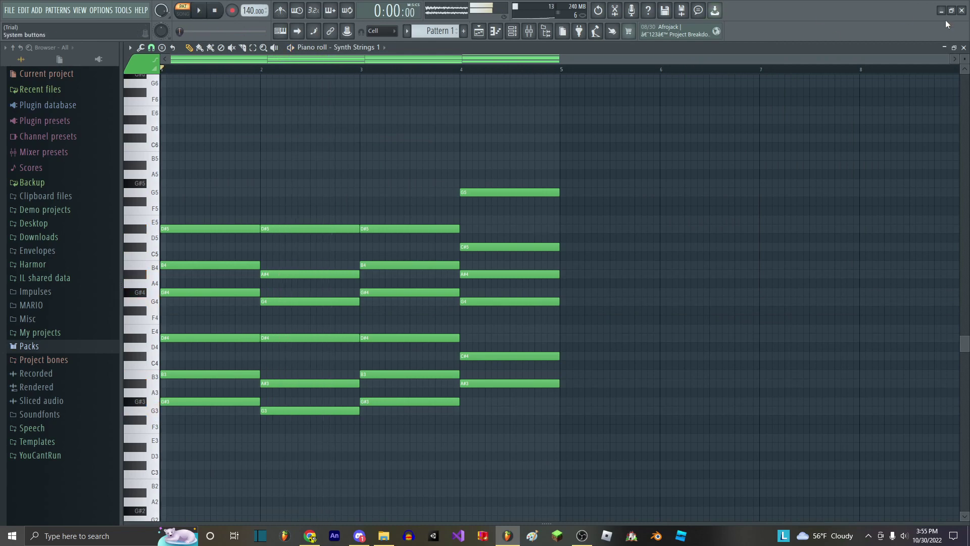
- Place Pattern 1 at the start of playlist track 5 and duplicate the three amen clips to fill four bars, checking by playback
{"action": "left_click", "coordinate": [964, 47]}
{"action": "key", "text": "F9"}
{"action": "left_click", "coordinate": [267, 89]}
{"action": "left_click_drag", "start_coordinate": [277, 90], "coordinate": [285, 201]}
{"action": "left_click_drag", "start_coordinate": [503, 369], "coordinate": [228, 263]}
{"action": "key", "text": "ctrl+b"}
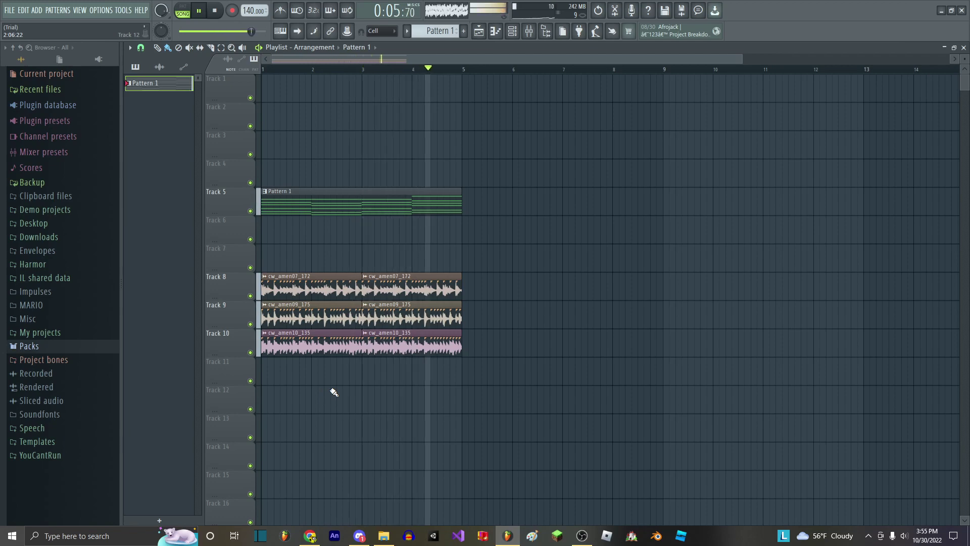
{"action": "left_click", "coordinate": [215, 11]}
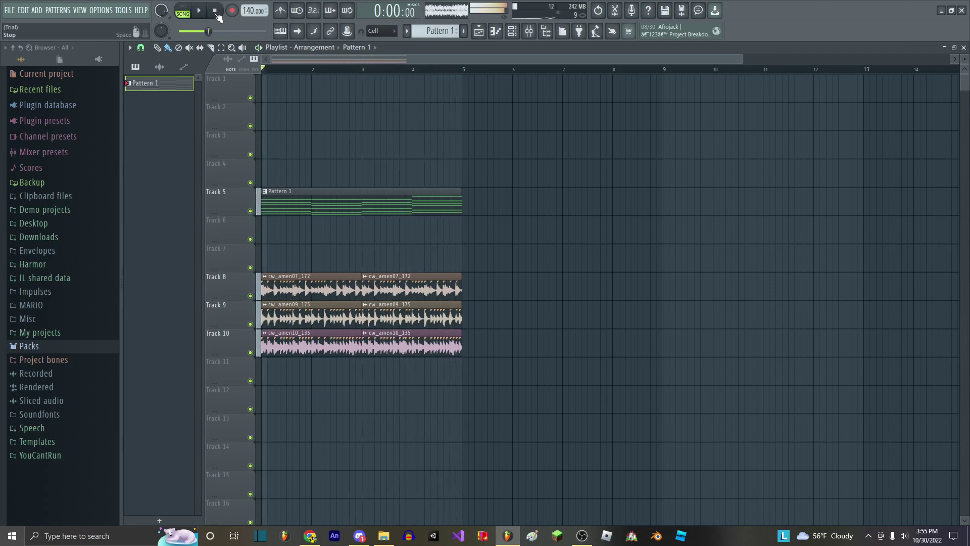
- Add a new FLEX channel and load the 808 Mangled preset from the Mobile Tuned 808 Bass pack
{"action": "left_click", "coordinate": [513, 32]}
{"action": "left_click", "coordinate": [445, 212]}
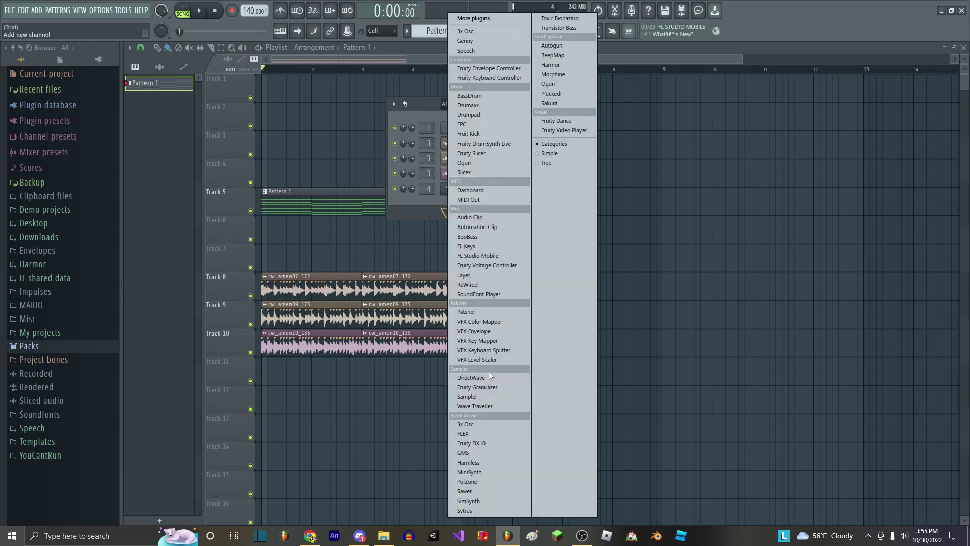
{"action": "left_click", "coordinate": [478, 435]}
{"action": "left_click", "coordinate": [273, 226]}
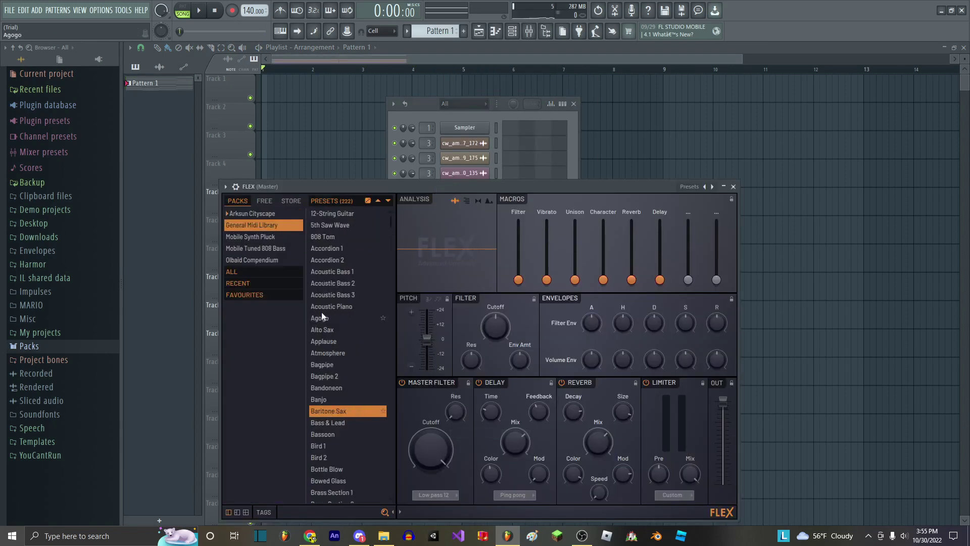
{"action": "scroll", "coordinate": [354, 290], "scroll_direction": "down", "scroll_amount": 20}
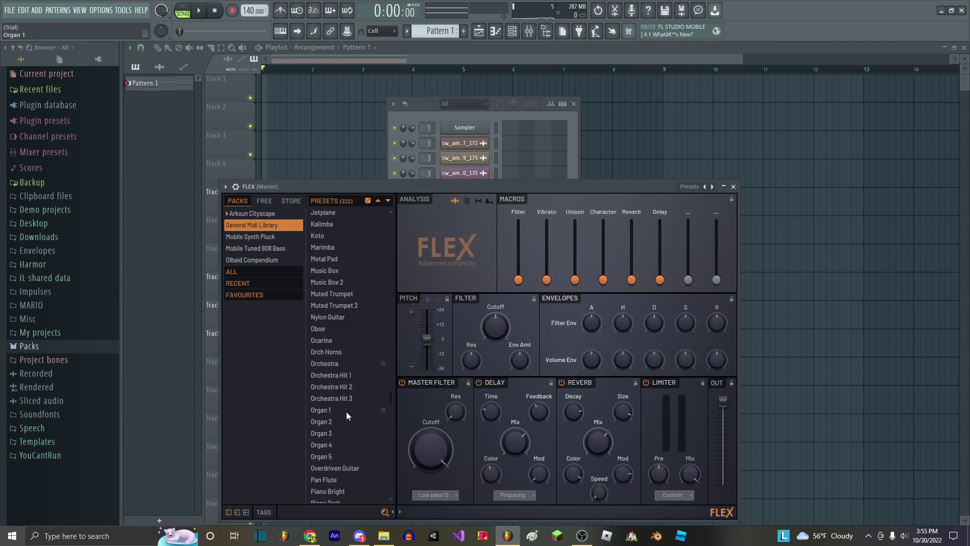
{"action": "left_click", "coordinate": [290, 248]}
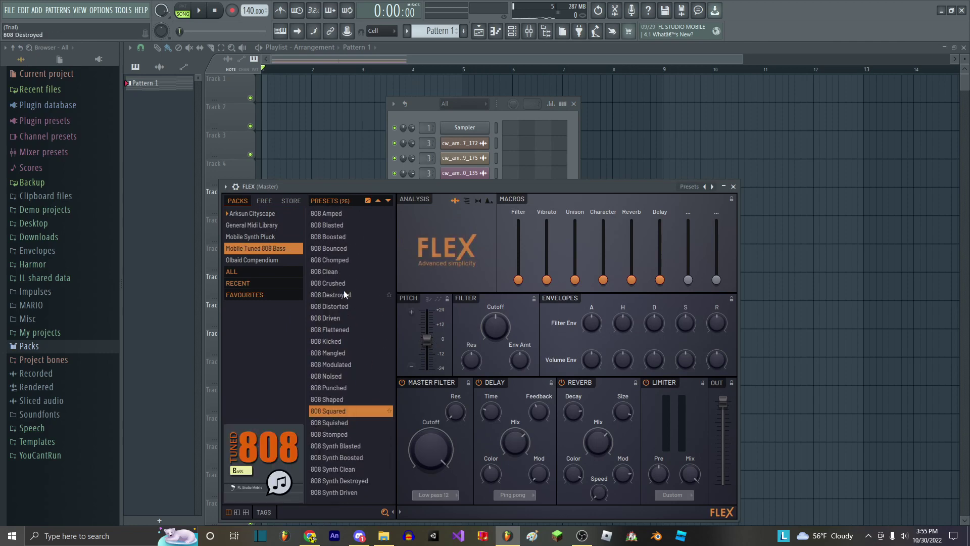
{"action": "left_click", "coordinate": [332, 353]}
- Create Pattern 2 and draw four one-bar bass notes on the new FLEX channel: G#4, G4, G#4 and A#4
{"action": "left_click", "coordinate": [481, 31]}
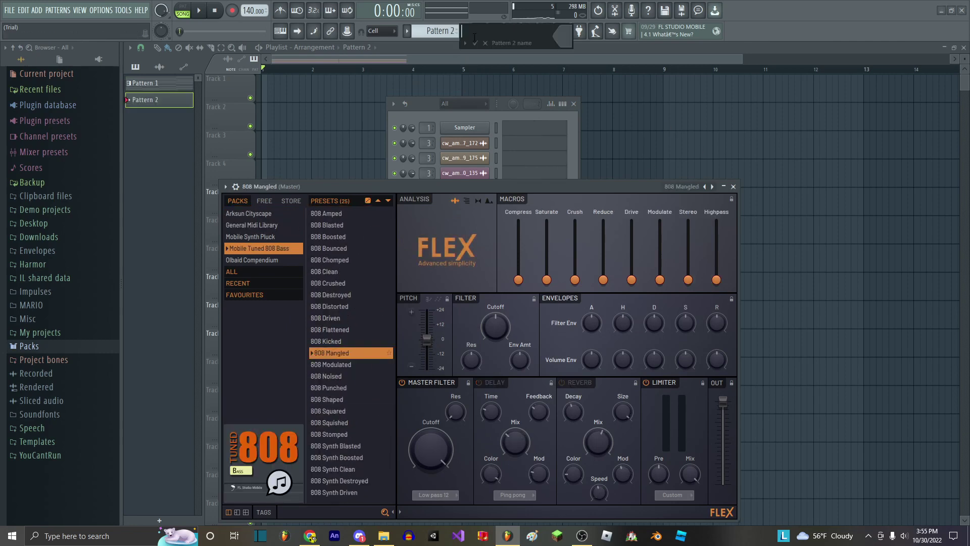
{"action": "left_click", "coordinate": [512, 32]}
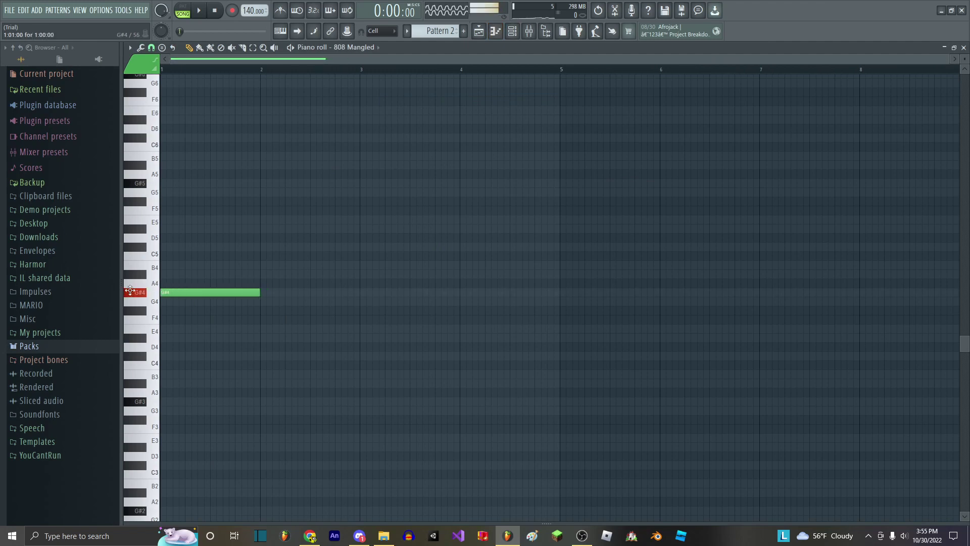
{"action": "left_click", "coordinate": [262, 302]}
{"action": "left_click", "coordinate": [357, 292]}
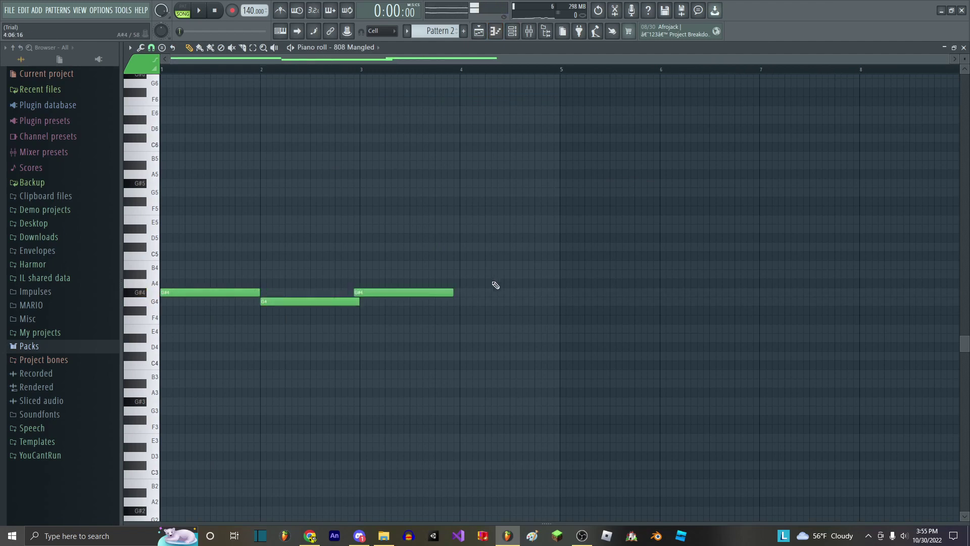
{"action": "left_click", "coordinate": [463, 274]}
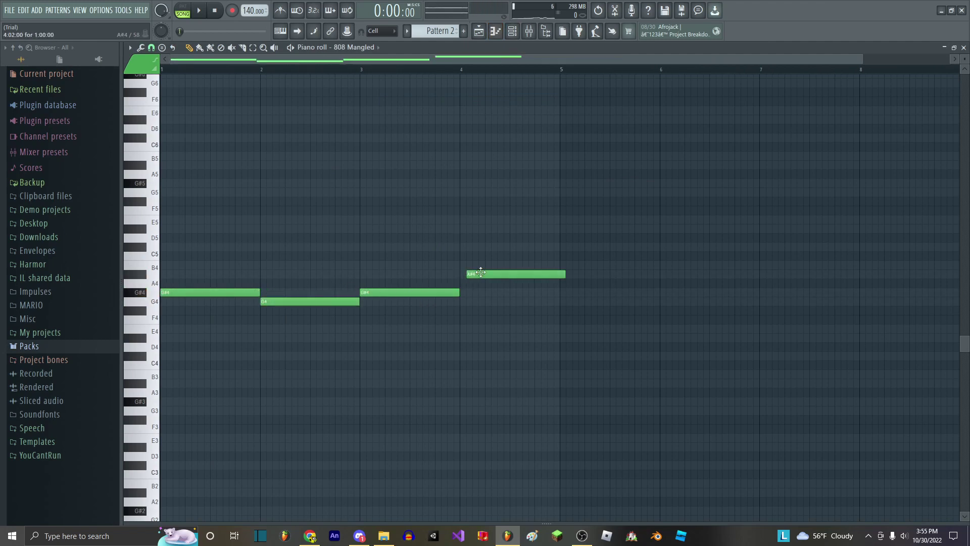
- Play the bass pattern and switch its FLEX preset to 808 Destroyed
{"action": "left_click", "coordinate": [498, 32]}
{"action": "left_click", "coordinate": [498, 31]}
{"action": "left_click", "coordinate": [512, 31]}
{"action": "left_click", "coordinate": [465, 203]}
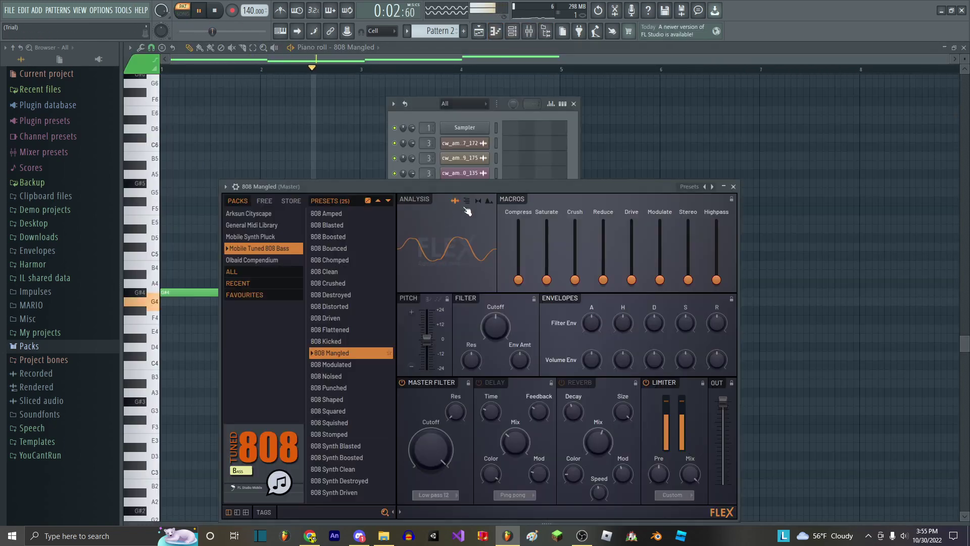
{"action": "left_click", "coordinate": [333, 295]}
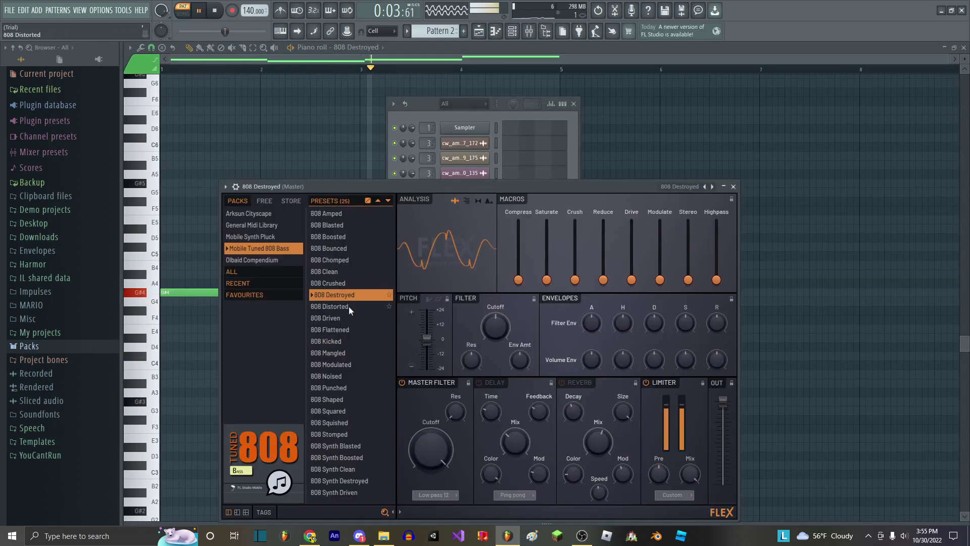
{"action": "left_click", "coordinate": [733, 187]}
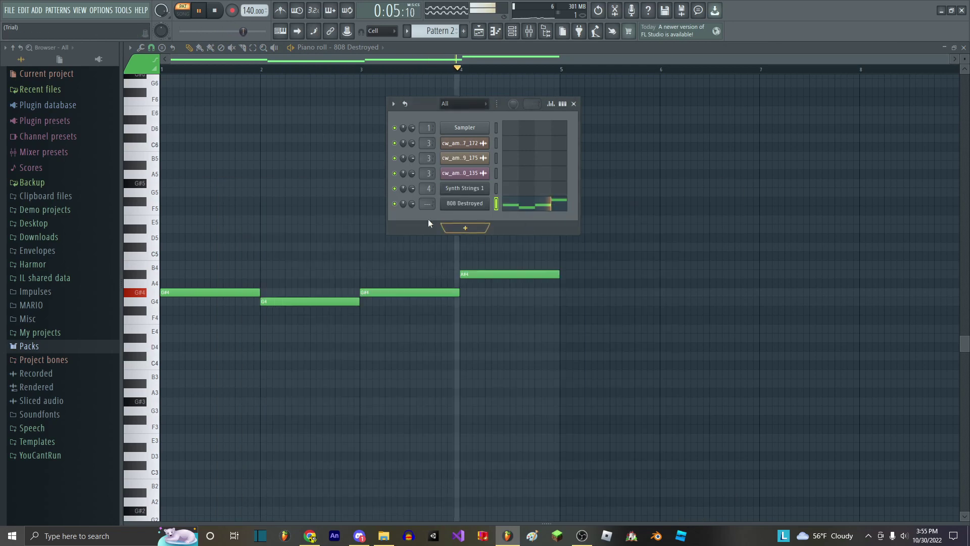
- Route the 808 Destroyed channel to mixer insert 5 and add Fruity parametric EQ 2 to slot 1
{"action": "left_click", "coordinate": [574, 104]}
{"action": "left_click", "coordinate": [529, 31]}
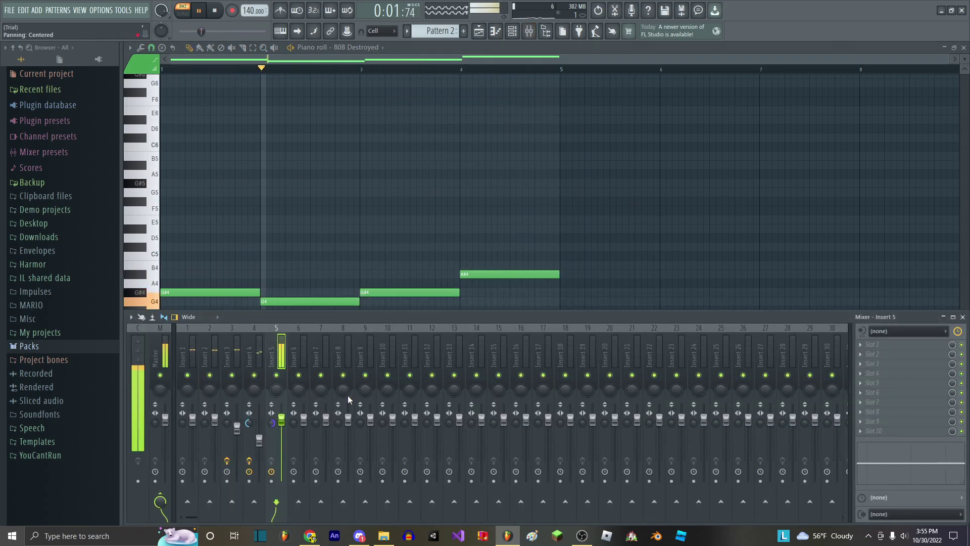
{"action": "left_click", "coordinate": [880, 344]}
{"action": "left_click", "coordinate": [723, 371]}
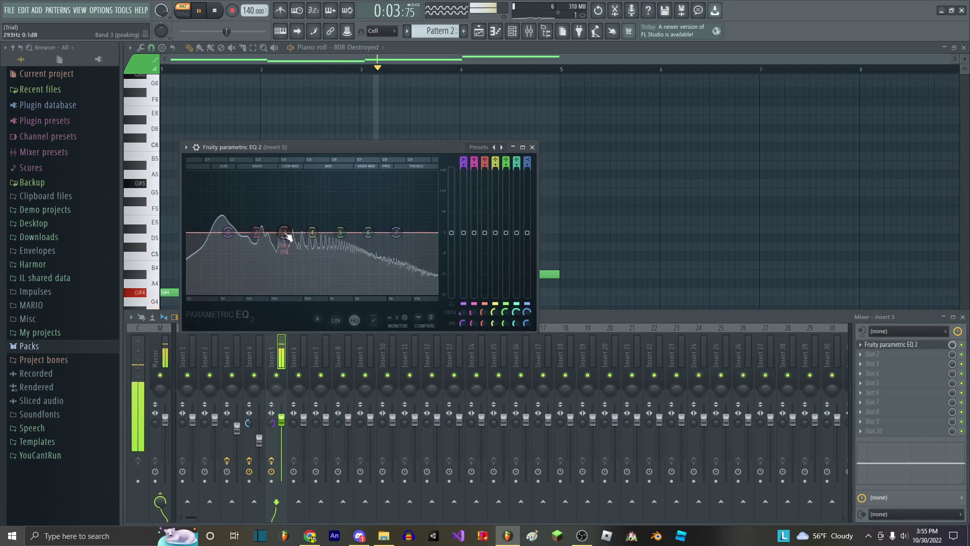
- Boost EQ bands 1, 2 and 3 on the bass to about 18 dB, with band 1 at about 75 Hz
{"action": "left_click_drag", "start_coordinate": [256, 232], "coordinate": [258, 174]}
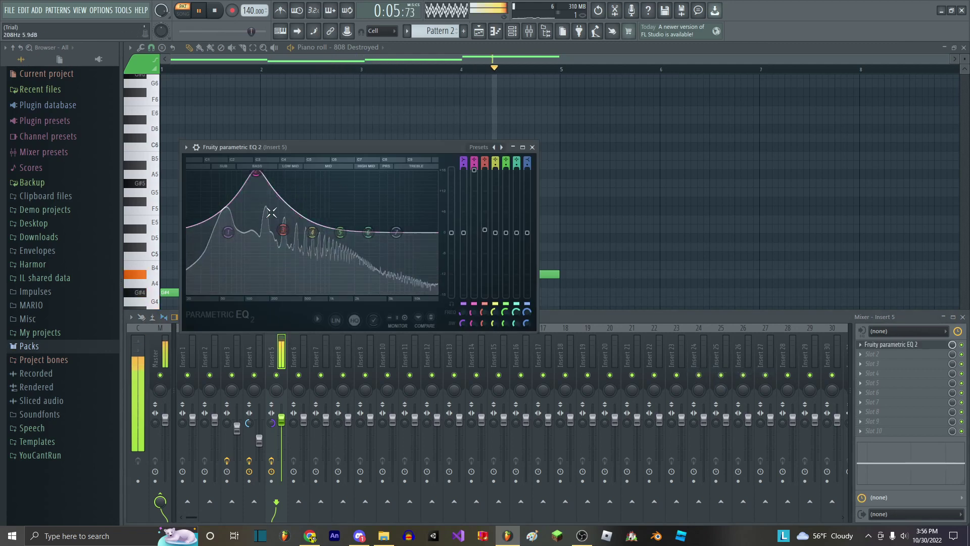
{"action": "left_click_drag", "start_coordinate": [283, 231], "coordinate": [294, 171]}
{"action": "left_click_drag", "start_coordinate": [227, 230], "coordinate": [236, 172]}
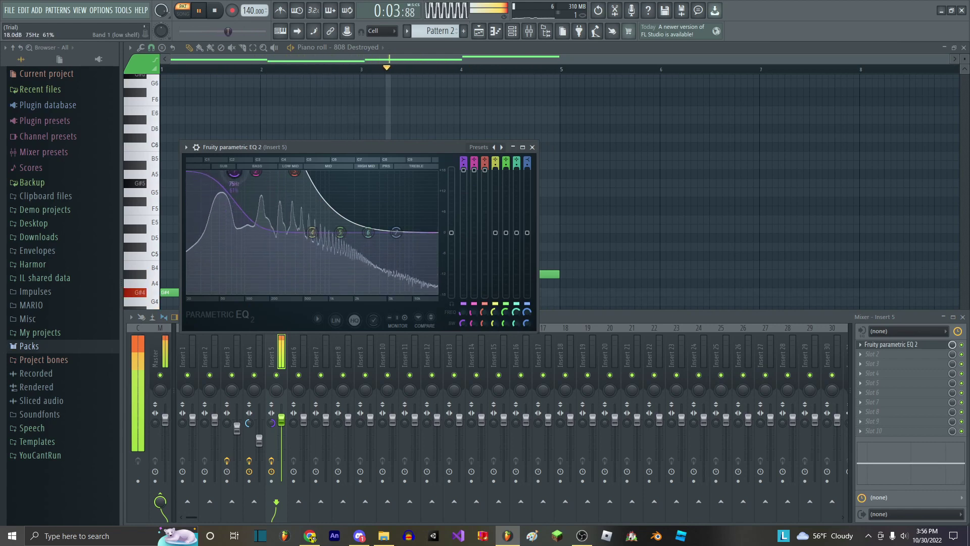
{"action": "left_click", "coordinate": [533, 147]}
- Lower the volume of mixer insert 5 to 48% (-13.2 dB) and stop playback
{"action": "left_click_drag", "start_coordinate": [281, 419], "coordinate": [282, 431]}
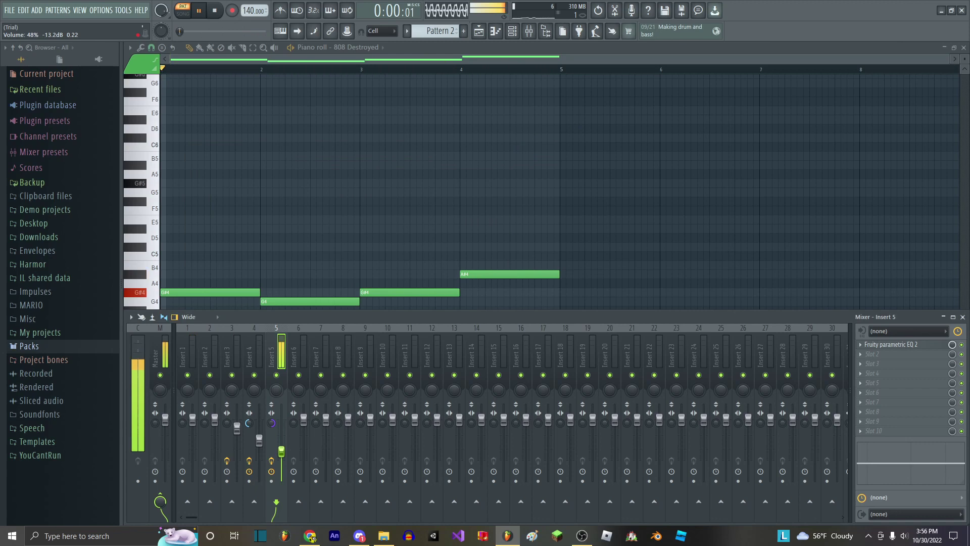
{"action": "key", "text": "F9"}
{"action": "key", "text": "space"}
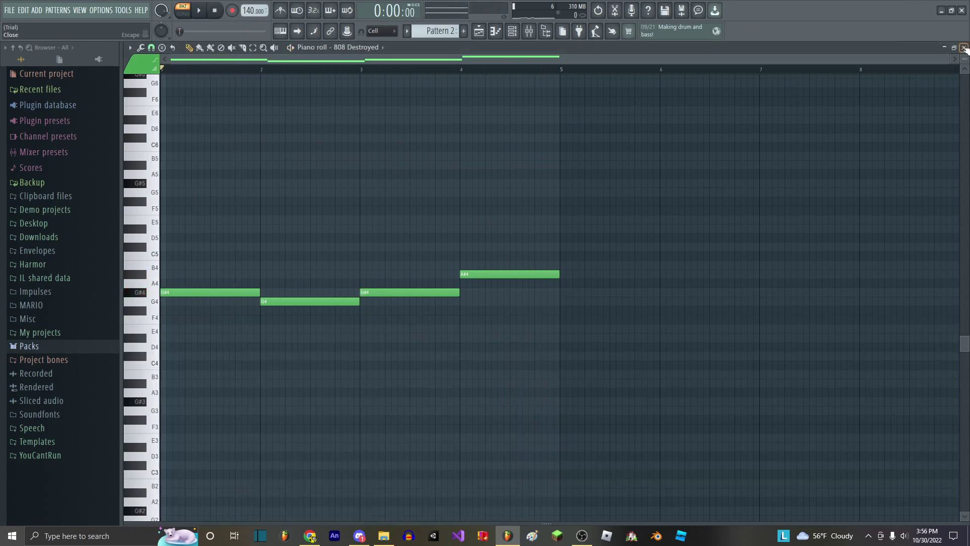
- Return to the playlist and place Pattern 2 at the start of track 6
{"action": "left_click", "coordinate": [964, 47]}
{"action": "left_click", "coordinate": [447, 134]}
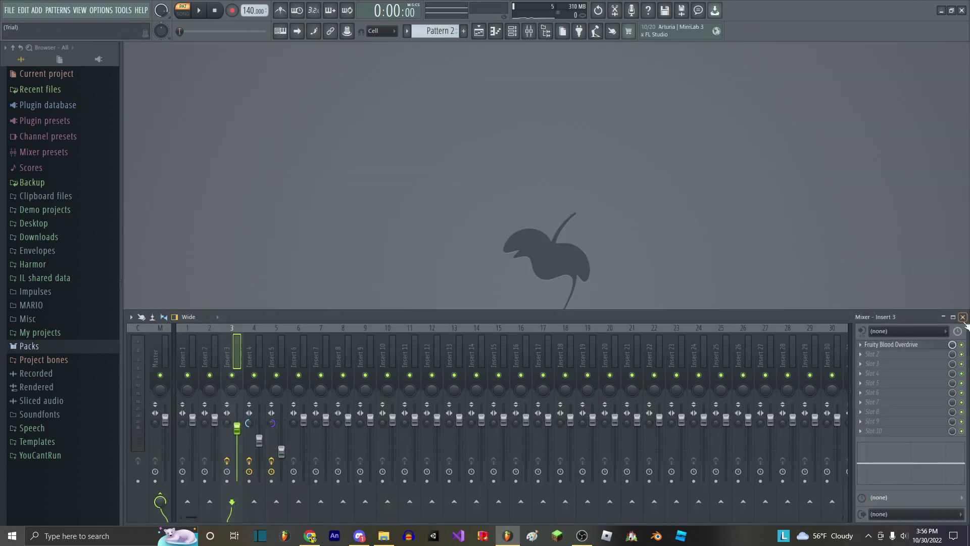
{"action": "left_click", "coordinate": [963, 316]}
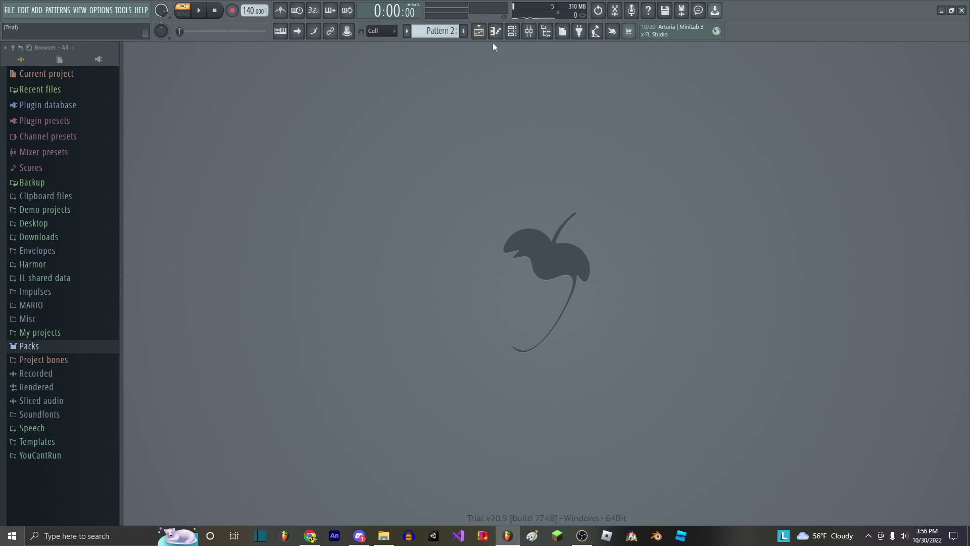
{"action": "left_click", "coordinate": [478, 31]}
{"action": "left_click", "coordinate": [266, 240]}
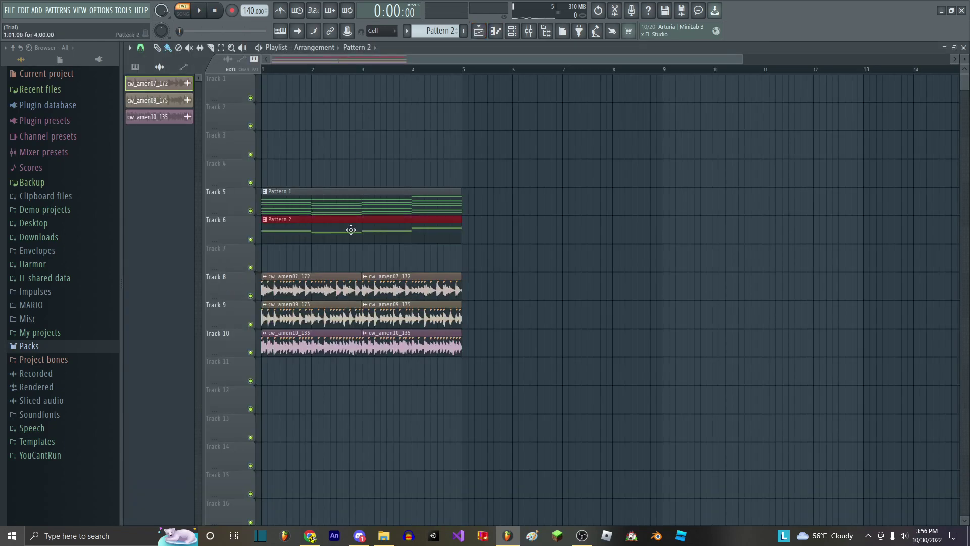
- Duplicate all playlist clips so the arrangement fills eight bars, and play it in song mode
{"action": "left_click", "coordinate": [558, 383]}
{"action": "right_click", "coordinate": [573, 383]}
{"action": "mouse_move", "coordinate": [514, 329]}
{"action": "left_mouse_down"}
{"action": "mouse_move", "coordinate": [320, 158]}
{"action": "mouse_move", "coordinate": [309, 131]}
{"action": "left_mouse_up"}
{"action": "left_click_drag", "start_coordinate": [555, 385], "coordinate": [259, 160]}
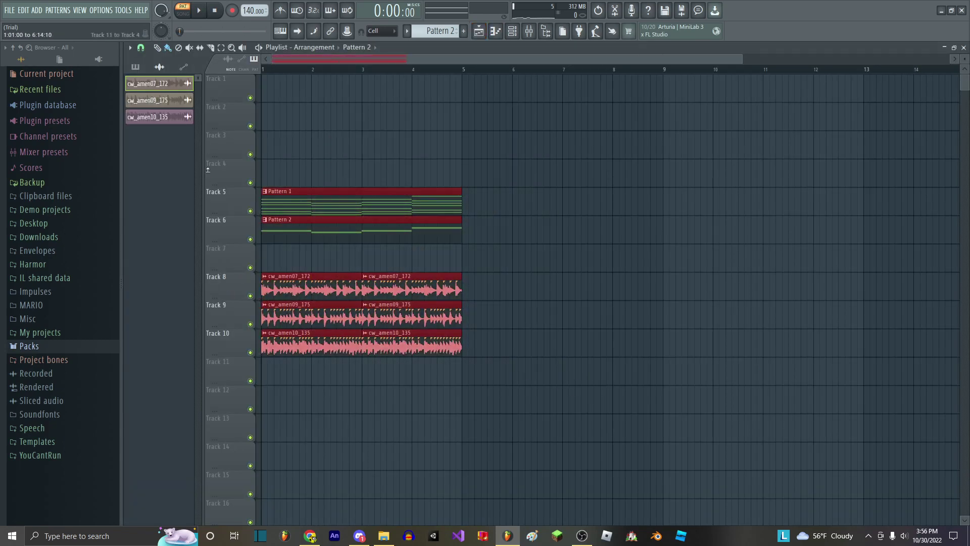
{"action": "key", "text": "ctrl+b"}
{"action": "left_click", "coordinate": [182, 13]}
{"action": "key", "text": "space"}
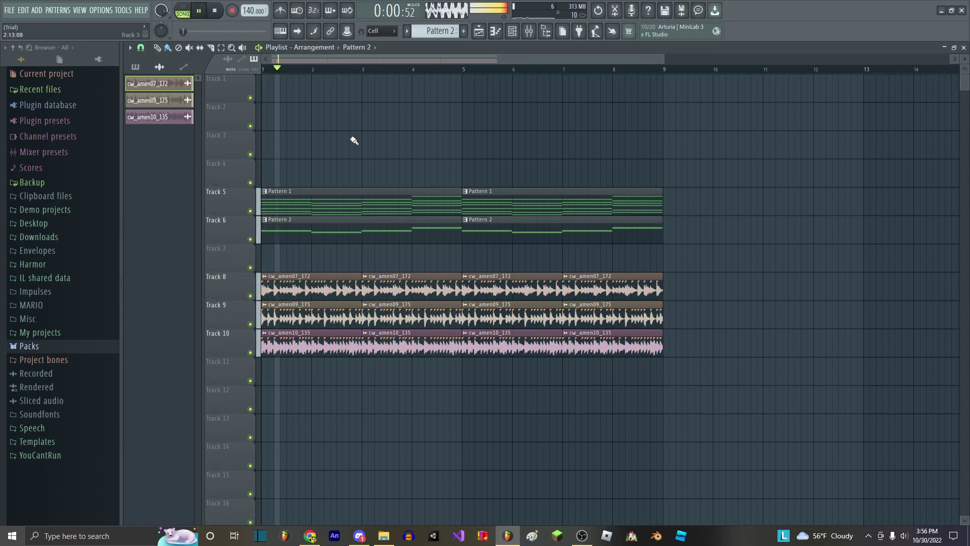
- Lower mixer insert 5 to about -23.3 dB while soloing it, and slightly reduce the volume of insert 3
{"action": "left_click", "coordinate": [530, 32]}
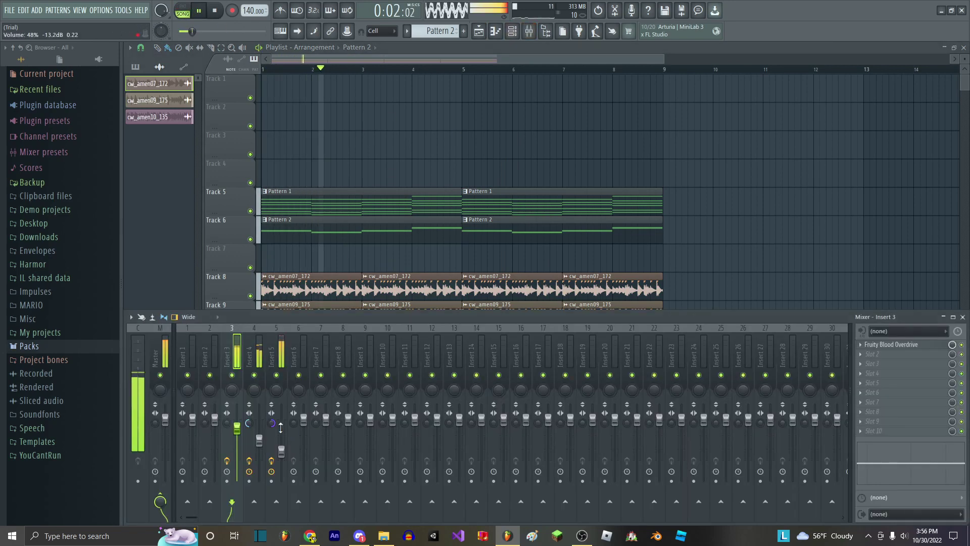
{"action": "left_click_drag", "start_coordinate": [282, 465], "coordinate": [281, 458]}
{"action": "right_click", "coordinate": [277, 375]}
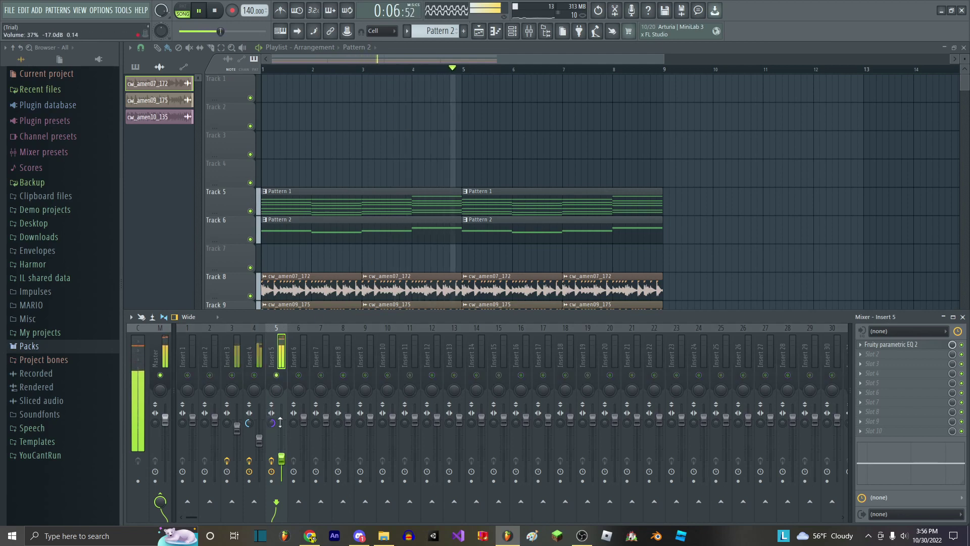
{"action": "left_click_drag", "start_coordinate": [282, 459], "coordinate": [281, 468]}
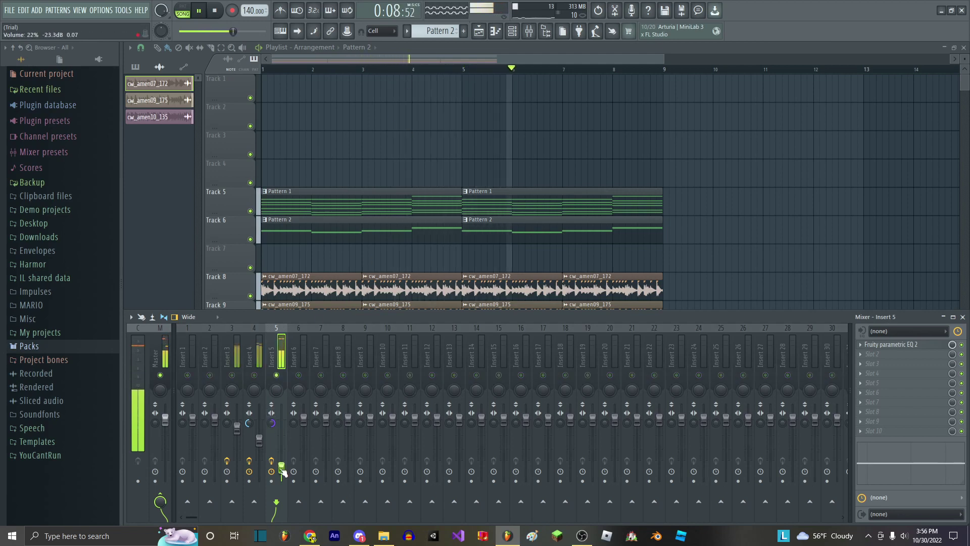
{"action": "right_click", "coordinate": [277, 375]}
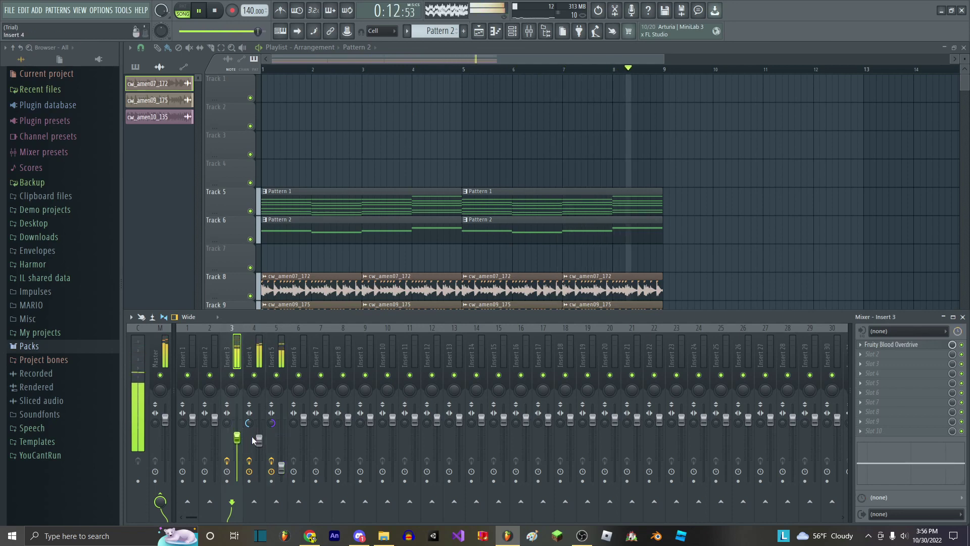
{"action": "key", "text": "F9"}
{"action": "key", "text": "space"}
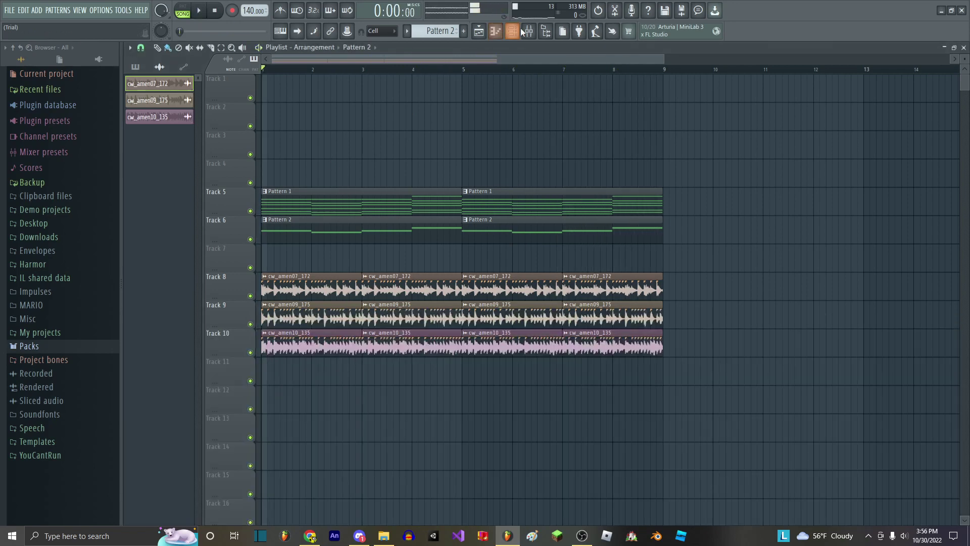
- Replace the Sampler channel with the FNF_Boyfriend soundfont from the recent files
{"action": "left_click", "coordinate": [518, 32]}
{"action": "left_click", "coordinate": [81, 91]}
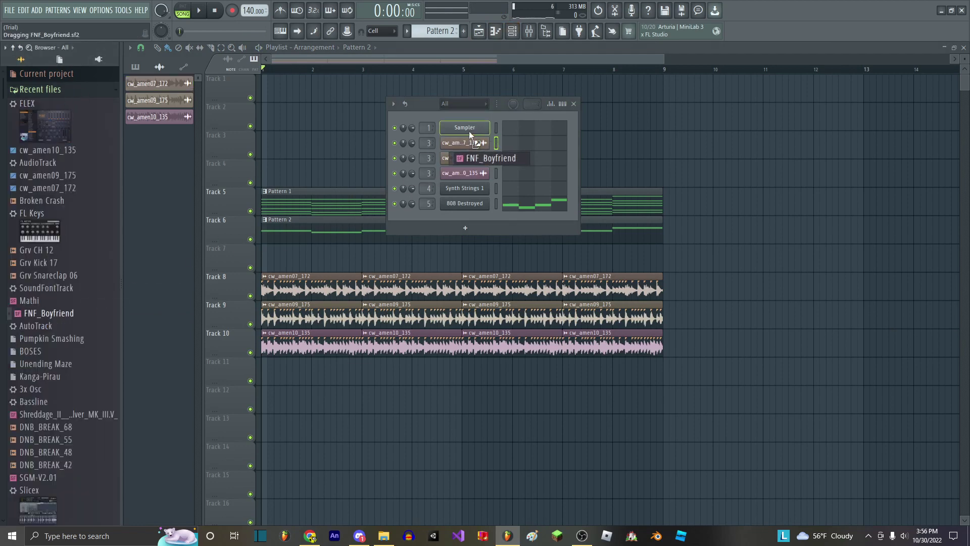
{"action": "left_click_drag", "start_coordinate": [470, 134], "coordinate": [480, 135]}
{"action": "left_click", "coordinate": [406, 187]}
- Insert a Slicex channel below FNF_Boyfriend from the recent files and load Boil.wav from the chromatics folder into it
{"action": "scroll", "coordinate": [63, 357], "scroll_direction": "down", "scroll_amount": 4}
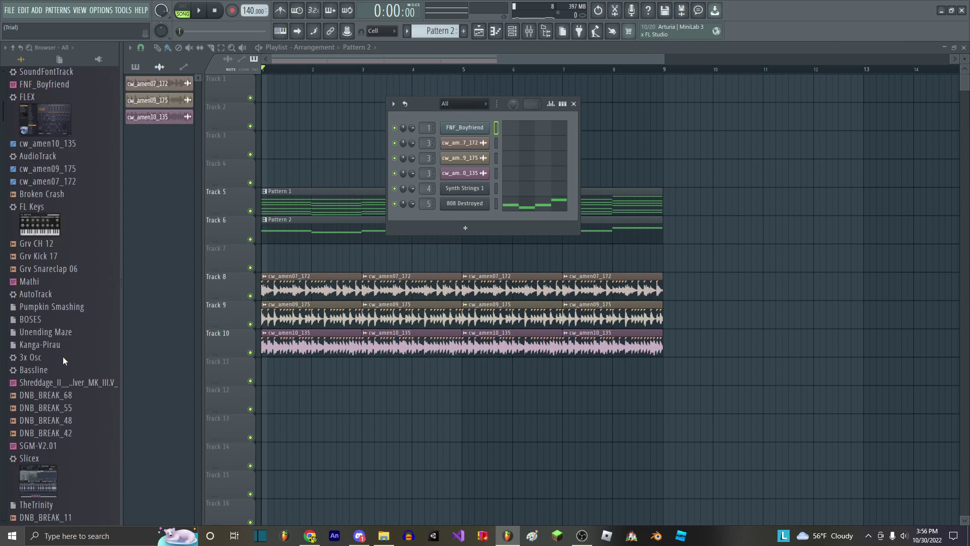
{"action": "left_click_drag", "start_coordinate": [43, 362], "coordinate": [460, 147]}
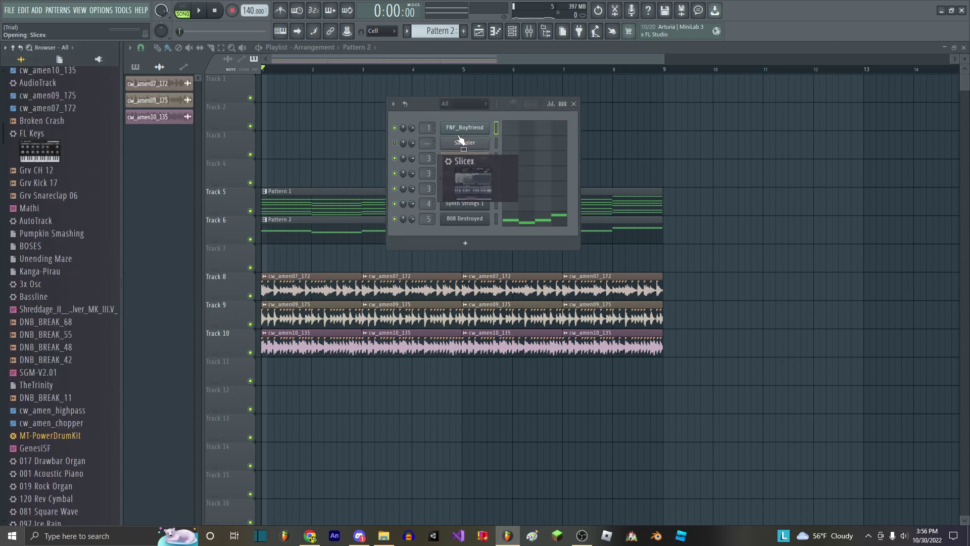
{"action": "left_click", "coordinate": [218, 257]}
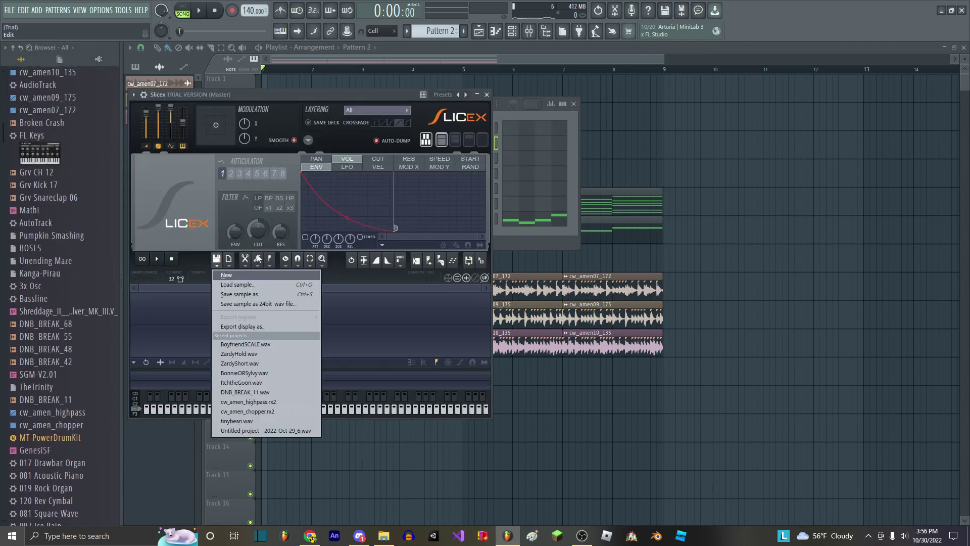
{"action": "left_click", "coordinate": [390, 136]}
{"action": "left_click", "coordinate": [217, 259]}
{"action": "left_click", "coordinate": [222, 284]}
{"action": "left_click", "coordinate": [41, 70]}
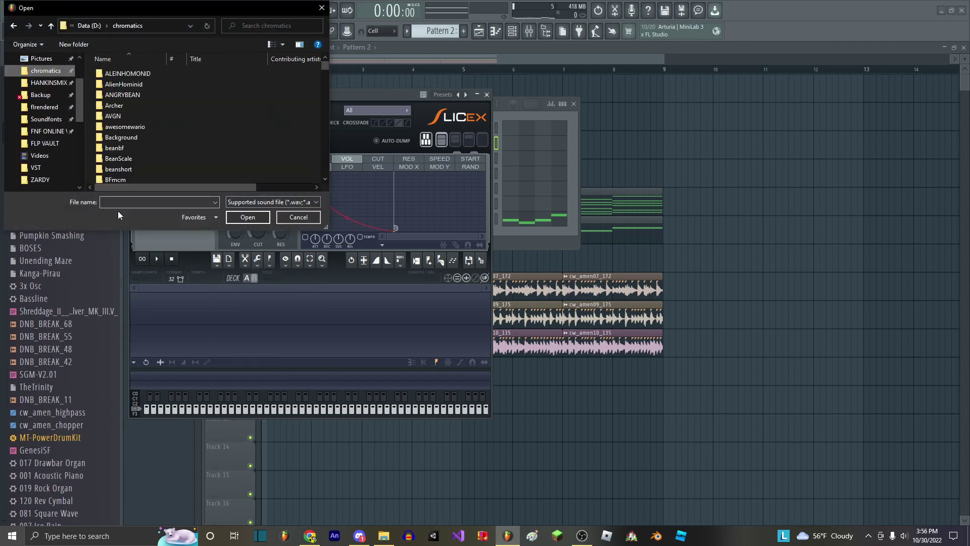
{"action": "type", "text": "boil"}
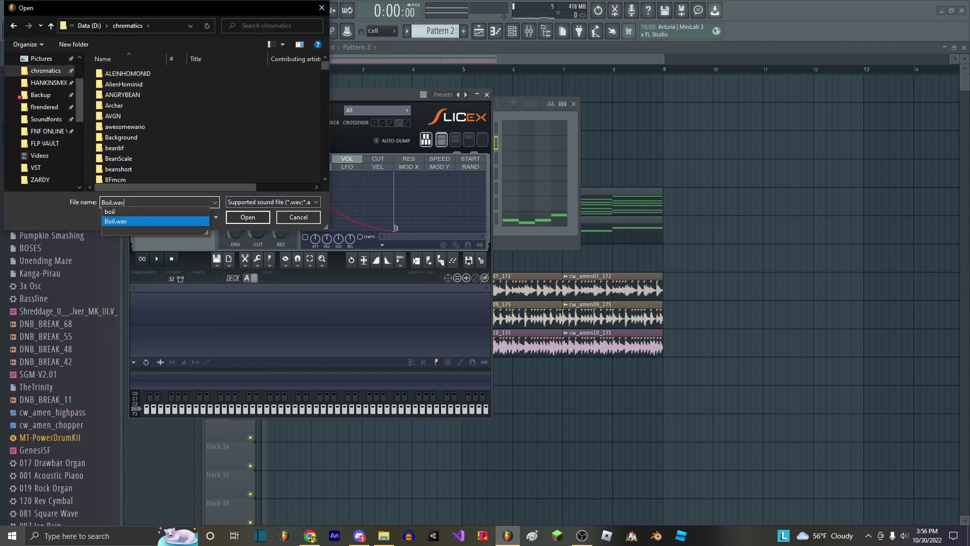
{"action": "key", "text": "Return"}
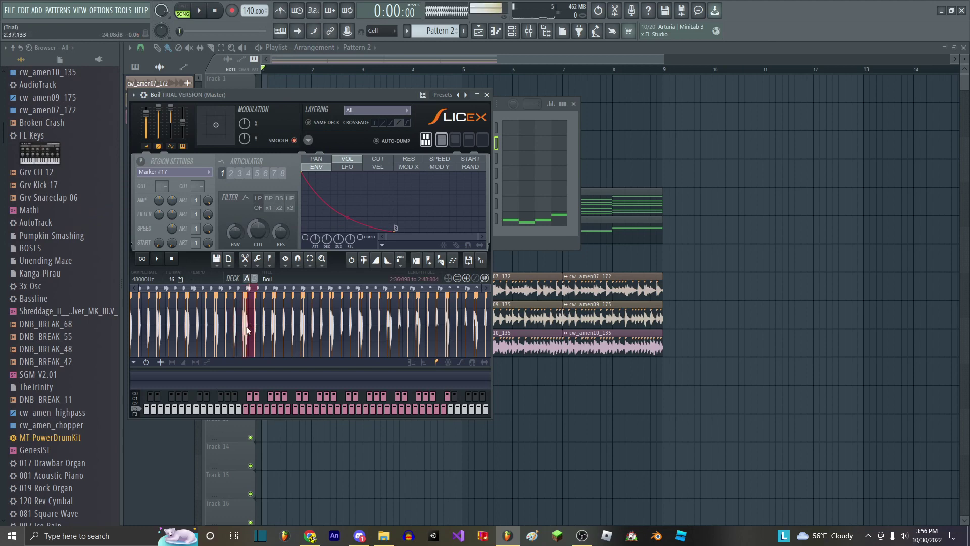
{"action": "left_click", "coordinate": [487, 94]}
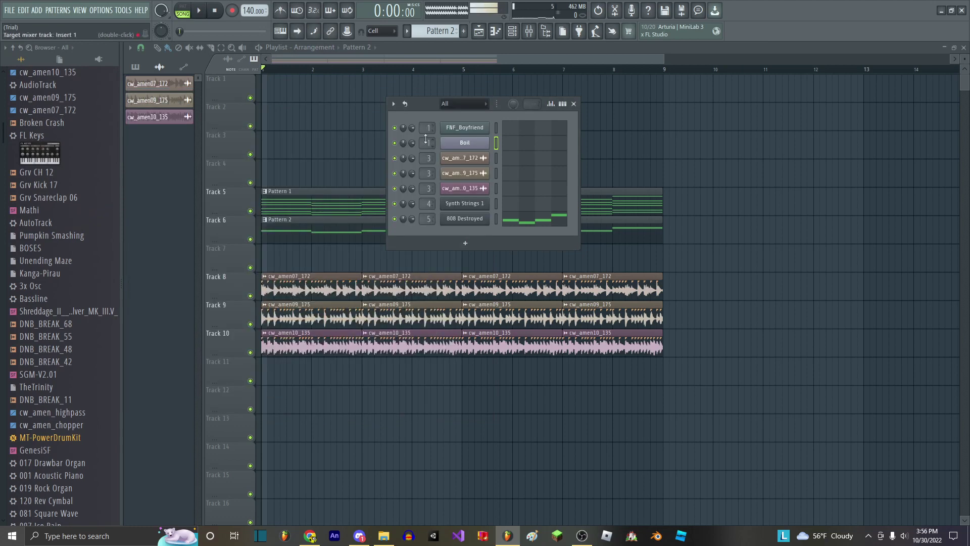
- Create Pattern 3 and open the FNF_Boyfriend channel in the piano roll
{"action": "key", "text": "F6"}
{"action": "left_click", "coordinate": [136, 66]}
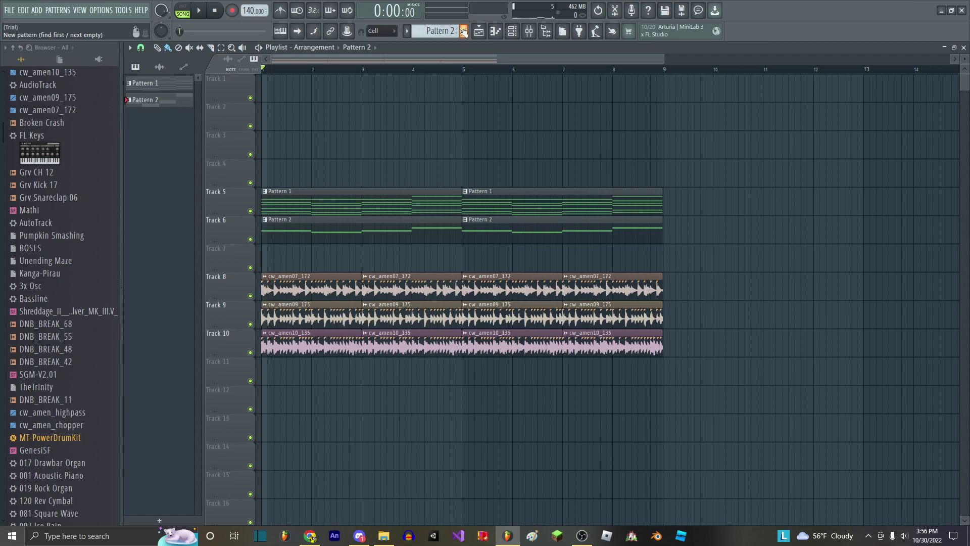
{"action": "left_click", "coordinate": [463, 31]}
{"action": "key", "text": "Return"}
{"action": "left_click", "coordinate": [494, 31]}
{"action": "left_click", "coordinate": [360, 48]}
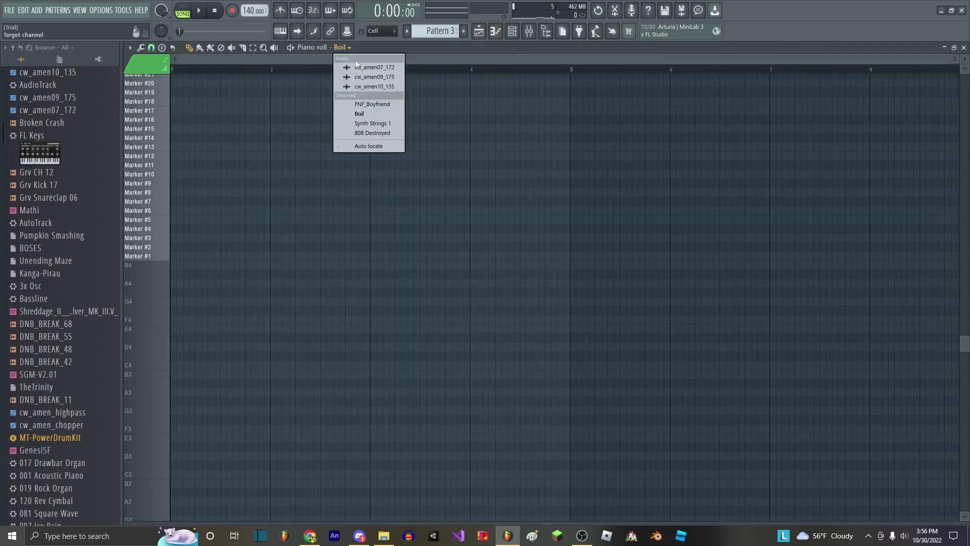
{"action": "left_click", "coordinate": [356, 104]}
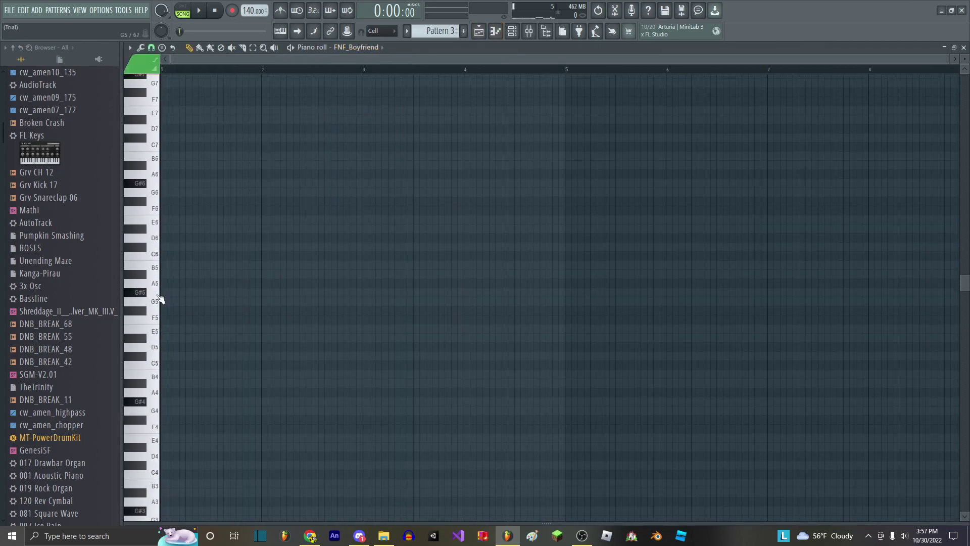
- Place a G#5 note at the start of bar 1 and shorten it to two steps
{"action": "scroll", "coordinate": [160, 298], "scroll_direction": "up", "scroll_amount": 3}
{"action": "left_click", "coordinate": [164, 292]}
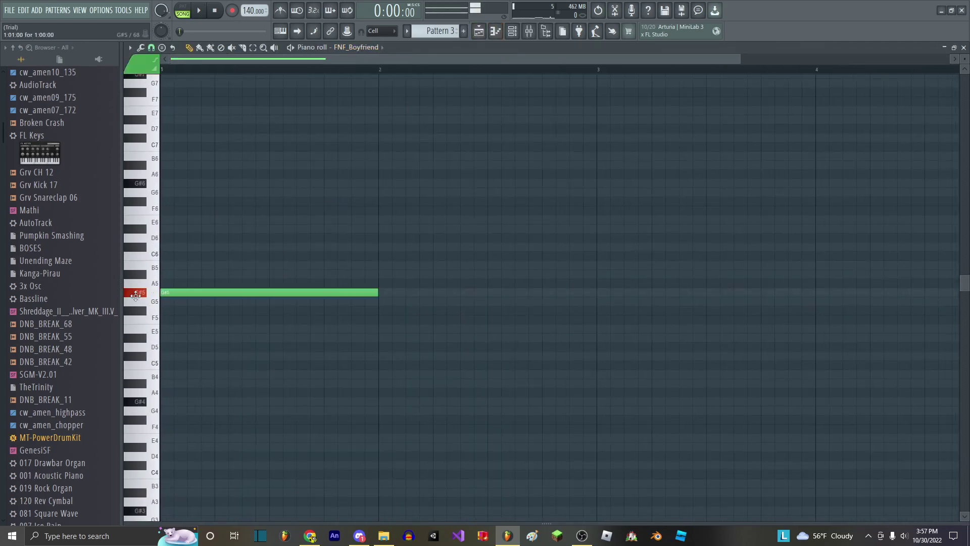
{"action": "left_click_drag", "start_coordinate": [378, 293], "coordinate": [187, 293]}
{"action": "double_click", "coordinate": [182, 293]}
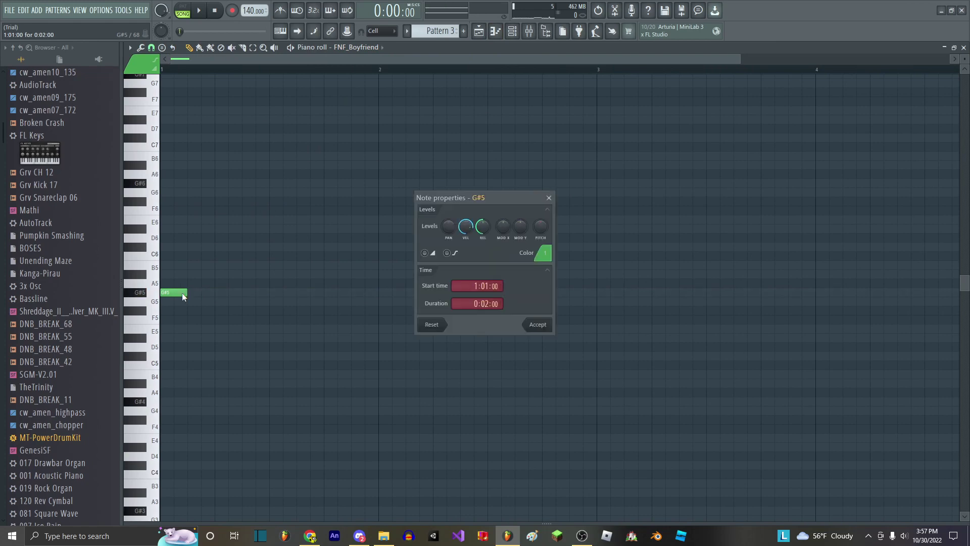
{"action": "left_click", "coordinate": [528, 326]}
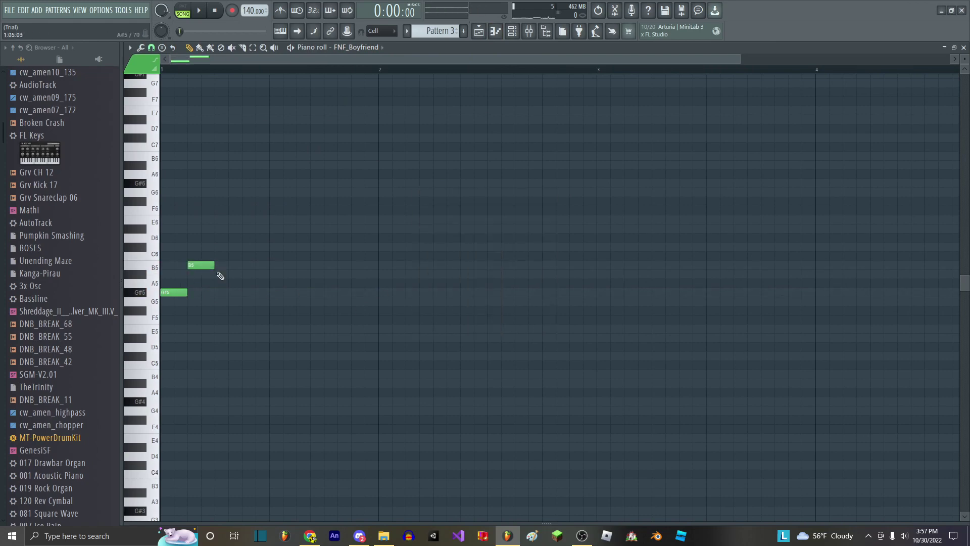
- Fill the rest of bar 1 with two-step notes B5, A#5, C#6, A#5, G5, E5 and D#5
{"action": "left_click", "coordinate": [253, 246]}
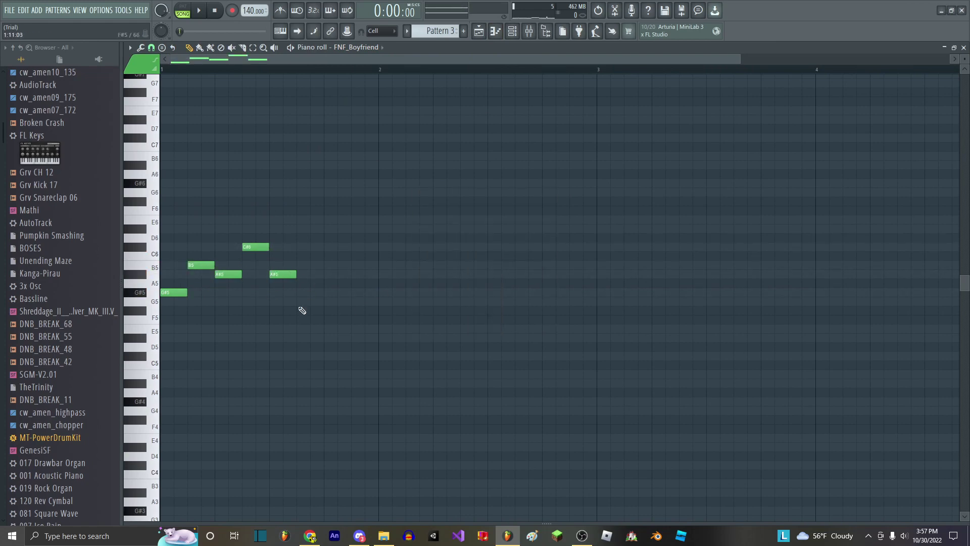
{"action": "left_click", "coordinate": [303, 301]}
{"action": "left_click", "coordinate": [331, 328]}
{"action": "left_click", "coordinate": [358, 338]}
- Write the bar 2 melody with two-step notes G5, G#5, B5, A#5 and one-step notes B5, D#6, E6, D#6, E6, B5, A#5, B5
{"action": "scroll", "coordinate": [298, 314], "scroll_direction": "down", "scroll_amount": 1}
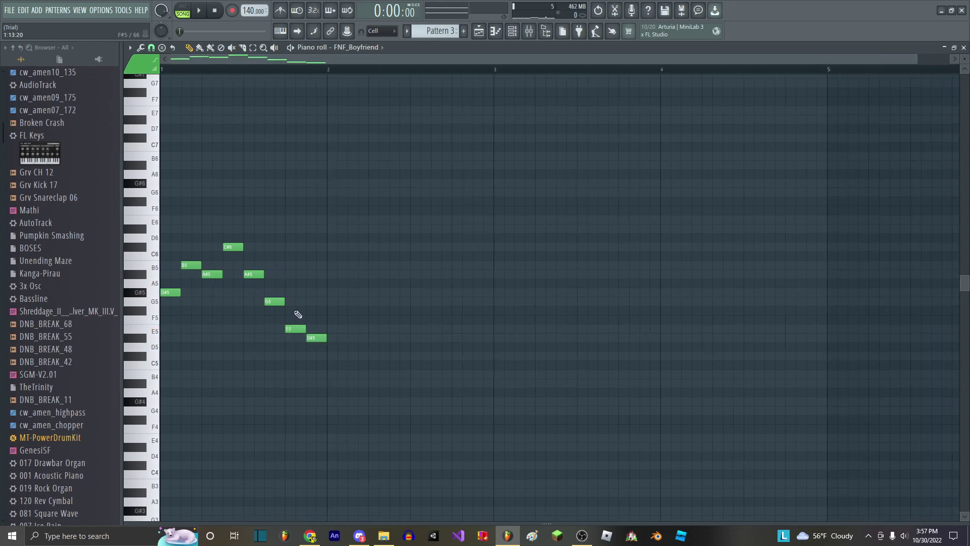
{"action": "left_click", "coordinate": [333, 301]}
{"action": "left_click", "coordinate": [354, 292]}
{"action": "left_click", "coordinate": [372, 265]}
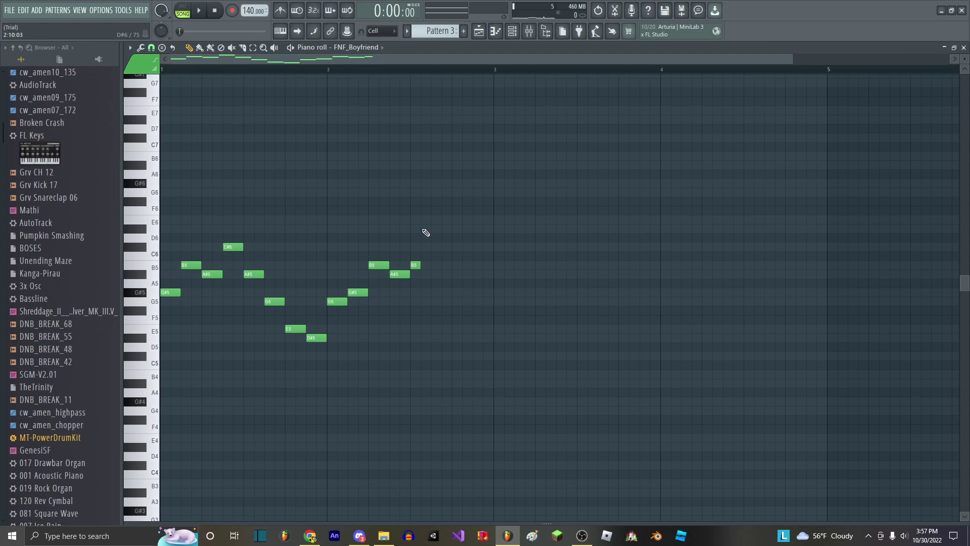
{"action": "left_click_drag", "start_coordinate": [461, 216], "coordinate": [408, 292]}
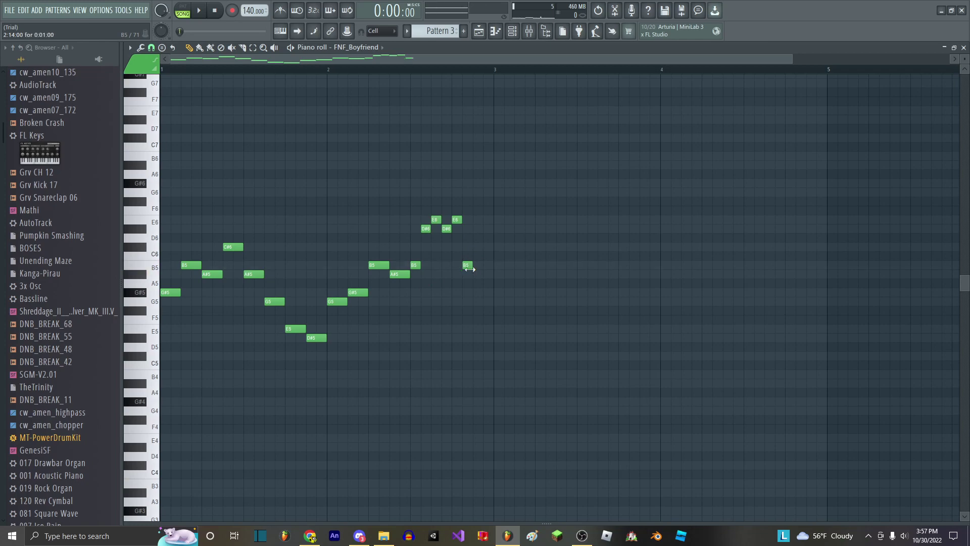
{"action": "scroll", "coordinate": [436, 284], "scroll_direction": "down", "scroll_amount": 2}
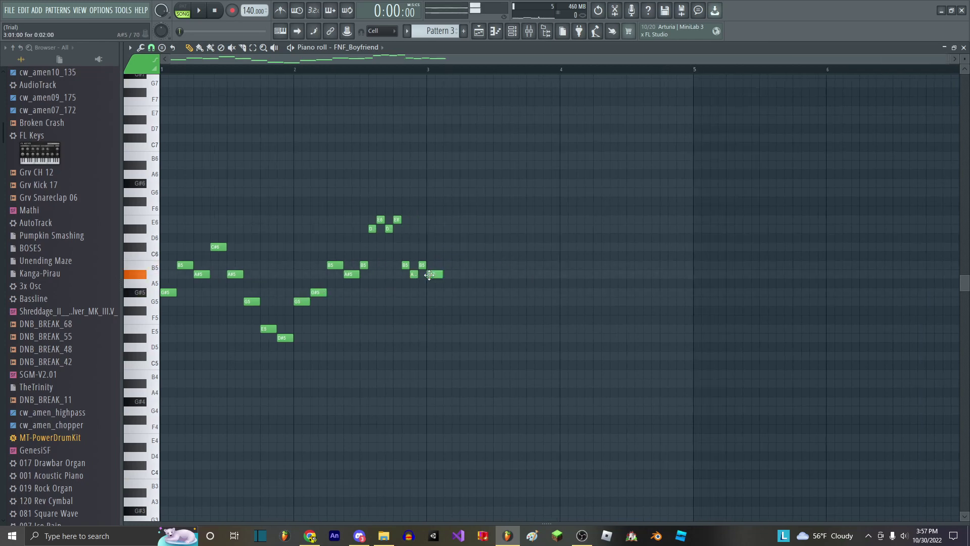
- Replace the A#5 note at the start of bar 3 with G#5, and continue the bar with B5, B5, C#6 and D#6
{"action": "right_click", "coordinate": [469, 274]}
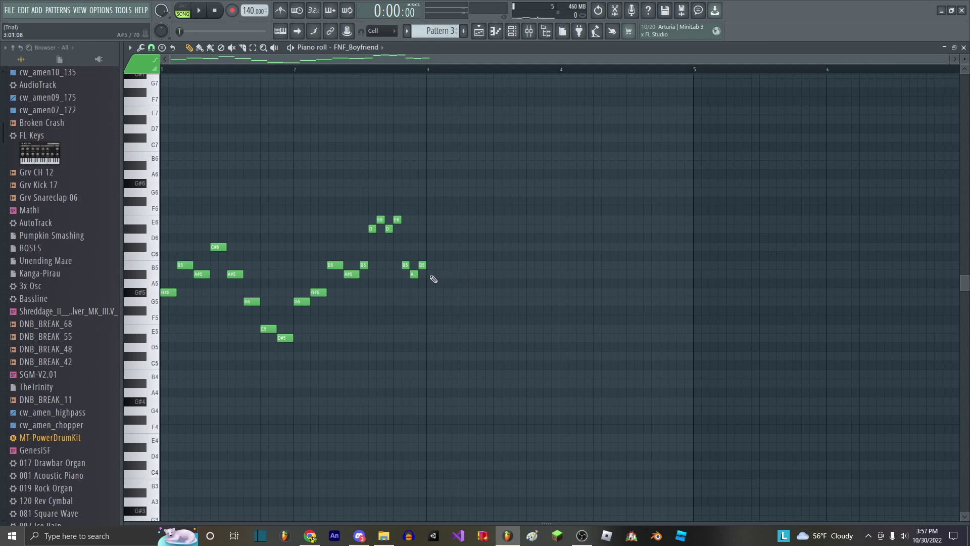
{"action": "right_click", "coordinate": [432, 275]}
{"action": "left_click", "coordinate": [434, 292]}
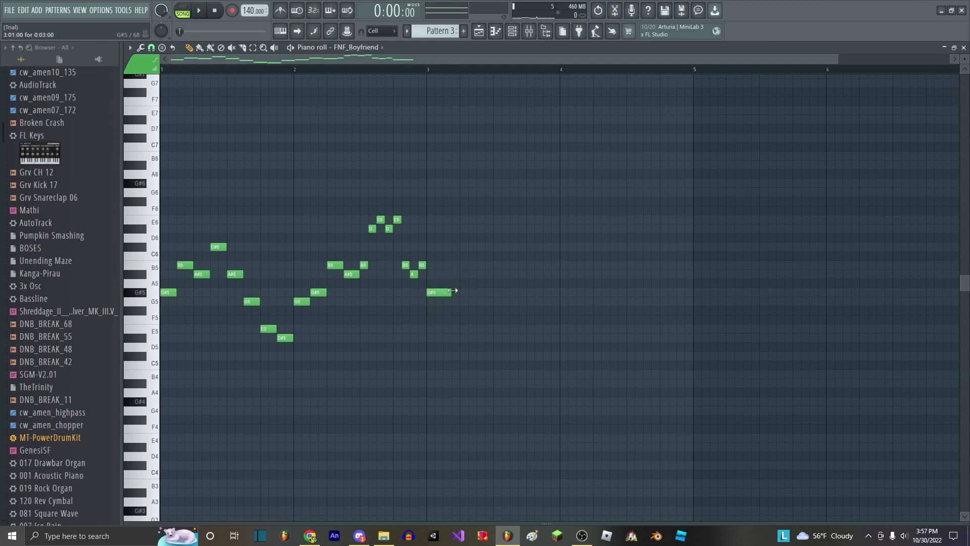
{"action": "left_click", "coordinate": [494, 246]}
{"action": "left_click", "coordinate": [535, 228]}
- Place a four-step note at the start of bar 4, lower it to G5, and add a one-step A#5 slide note above it
{"action": "left_click", "coordinate": [561, 274]}
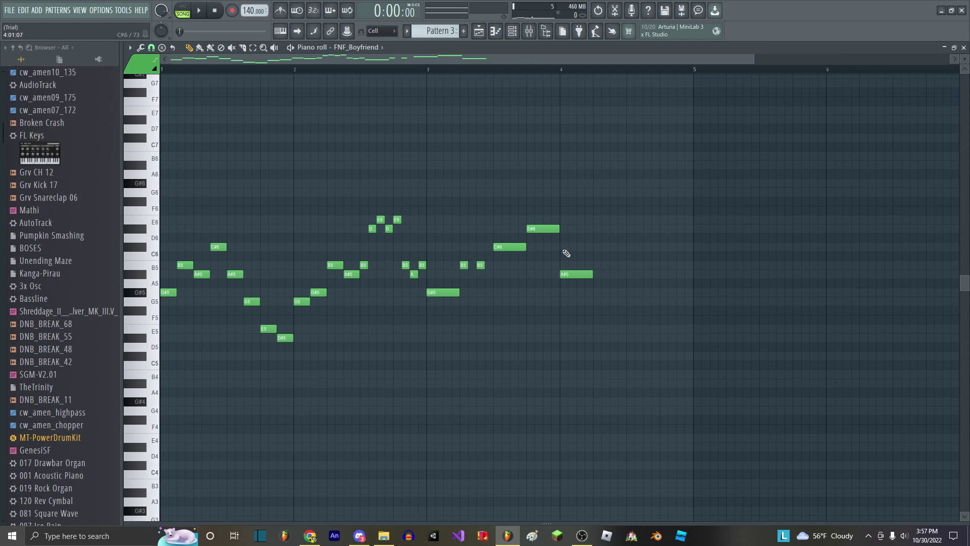
{"action": "left_click_drag", "start_coordinate": [623, 296], "coordinate": [561, 248]}
{"action": "key", "text": "shift+Down"}
{"action": "key", "text": "shift+Down"}
{"action": "key", "text": "shift+Down"}
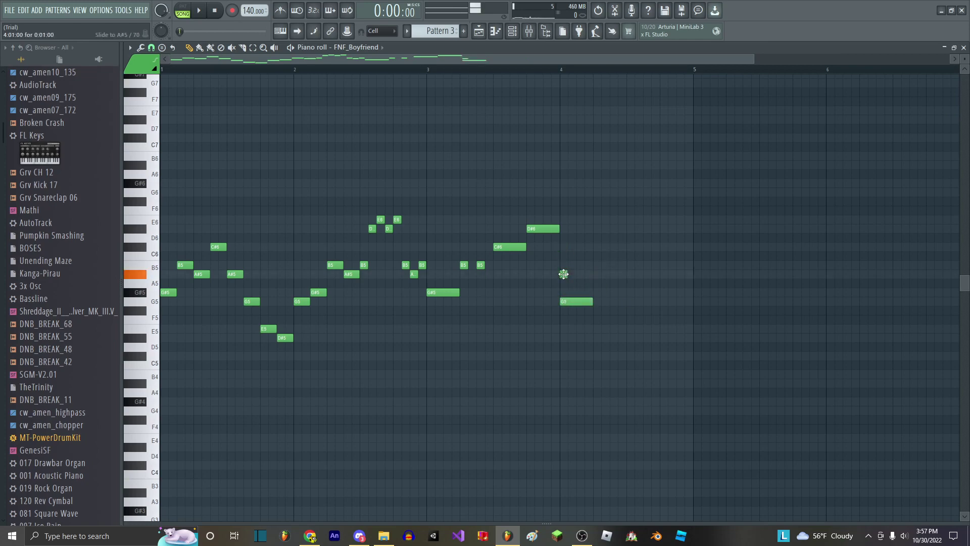
- Continue bar 4 with one-step slide notes C#6, B5, D#6, E6, D#6, G#6 and G6
{"action": "left_click", "coordinate": [616, 264]}
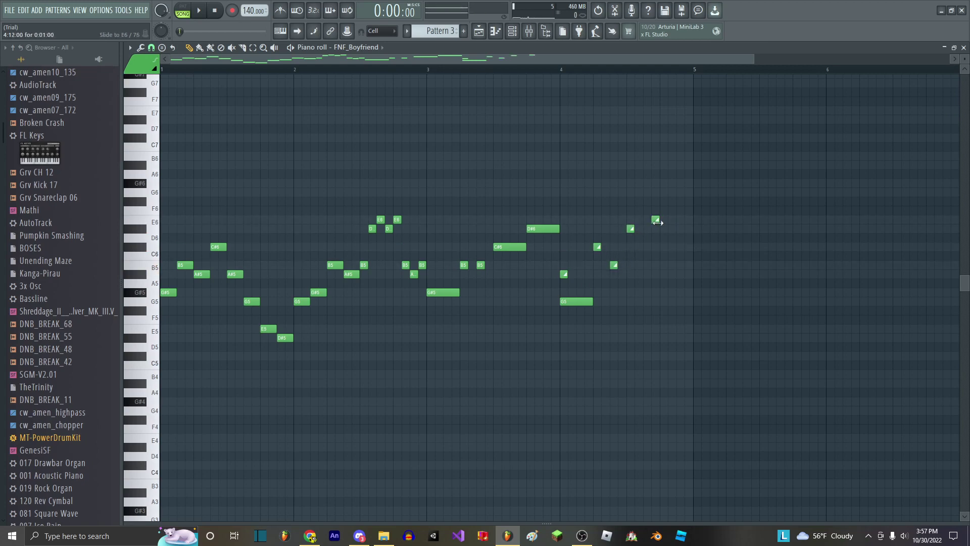
{"action": "left_click", "coordinate": [654, 219]}
{"action": "left_click", "coordinate": [664, 185]}
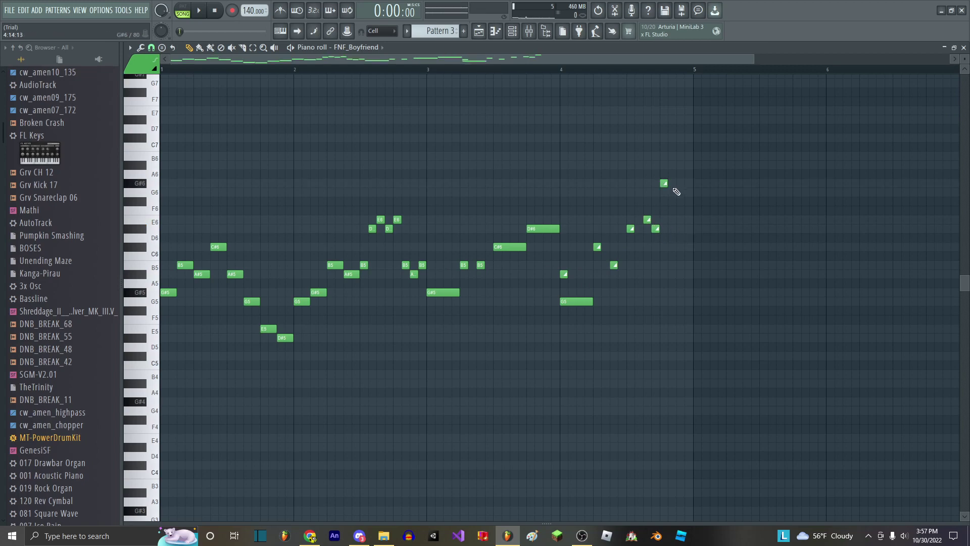
{"action": "left_click", "coordinate": [678, 191]}
- Set the snap to 1/4 step and shorten the last four slide notes of bar 4 to a quarter step
{"action": "scroll", "coordinate": [687, 206], "scroll_direction": "up", "scroll_amount": 3}
{"action": "left_click_drag", "start_coordinate": [702, 258], "coordinate": [591, 182]}
{"action": "double_click", "coordinate": [625, 183]}
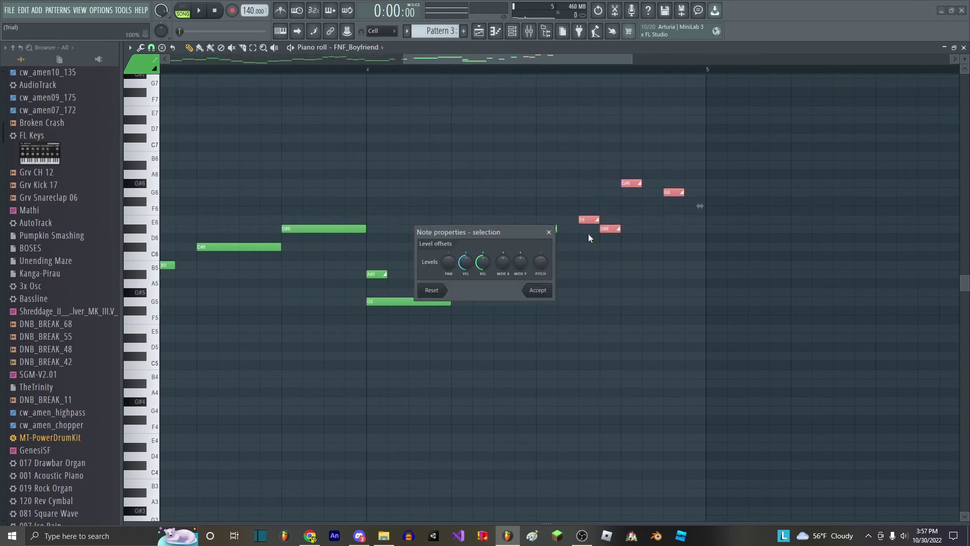
{"action": "left_click", "coordinate": [150, 47]}
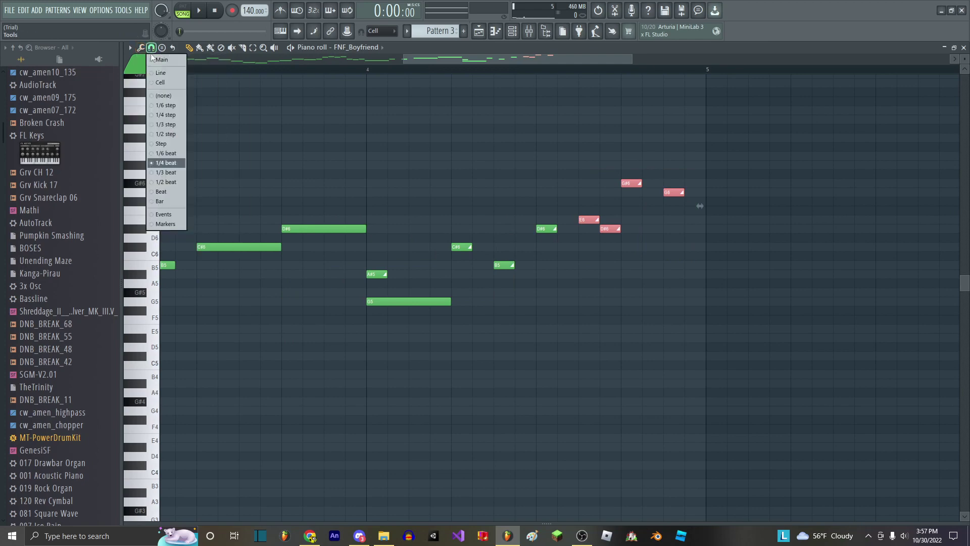
{"action": "left_click", "coordinate": [167, 116]}
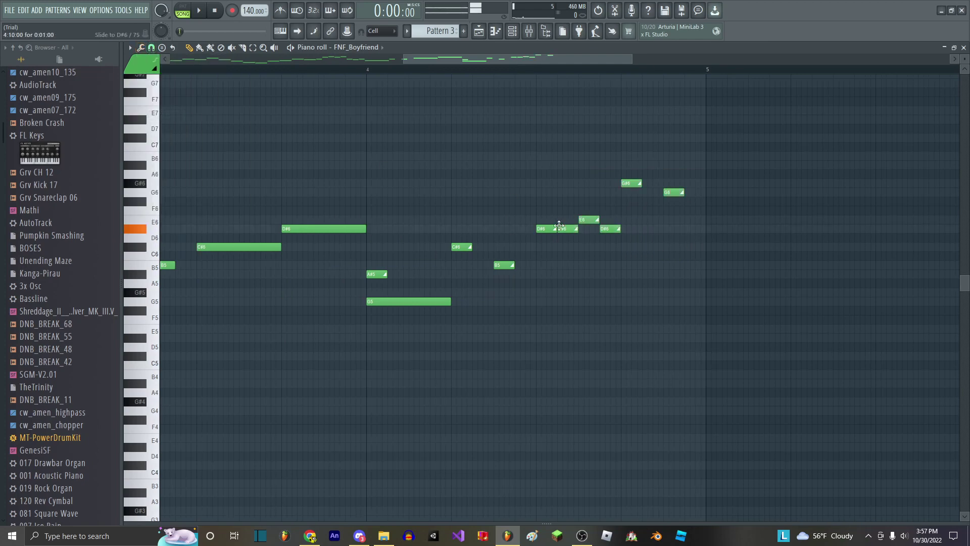
{"action": "left_click_drag", "start_coordinate": [560, 226], "coordinate": [647, 228]}
{"action": "left_click_drag", "start_coordinate": [602, 251], "coordinate": [712, 135]}
{"action": "left_click_drag", "start_coordinate": [715, 299], "coordinate": [567, 152]}
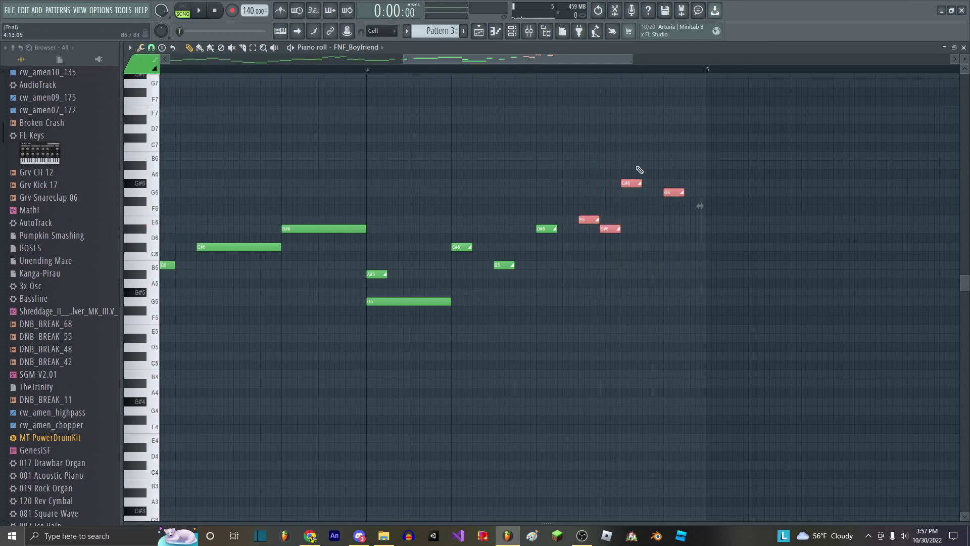
{"action": "left_click_drag", "start_coordinate": [641, 183], "coordinate": [614, 159]}
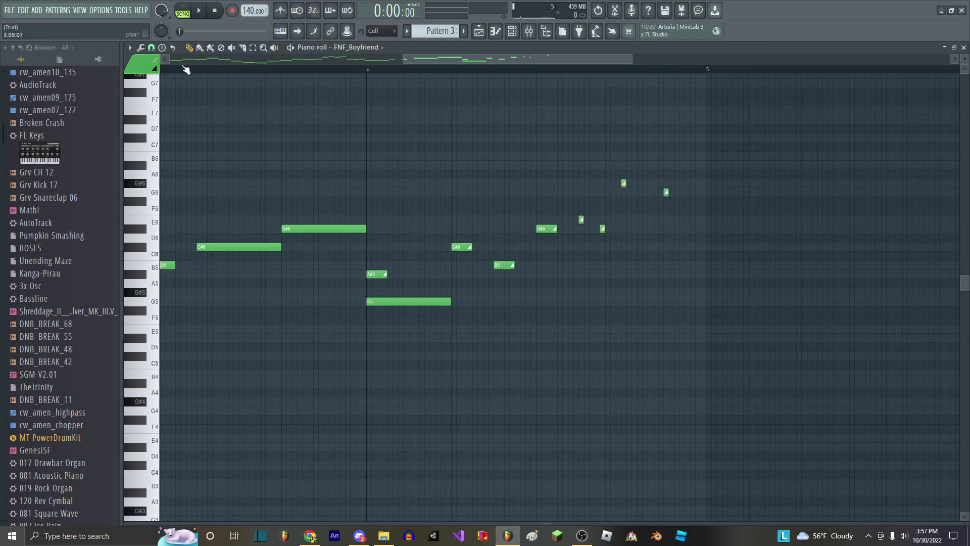
- Set the snap to 1/4 beat and add regular notes B5, A#5, C#6, G6, E6, G6, A#6, E6 and G#6 through bar 4
{"action": "left_click", "coordinate": [152, 48]}
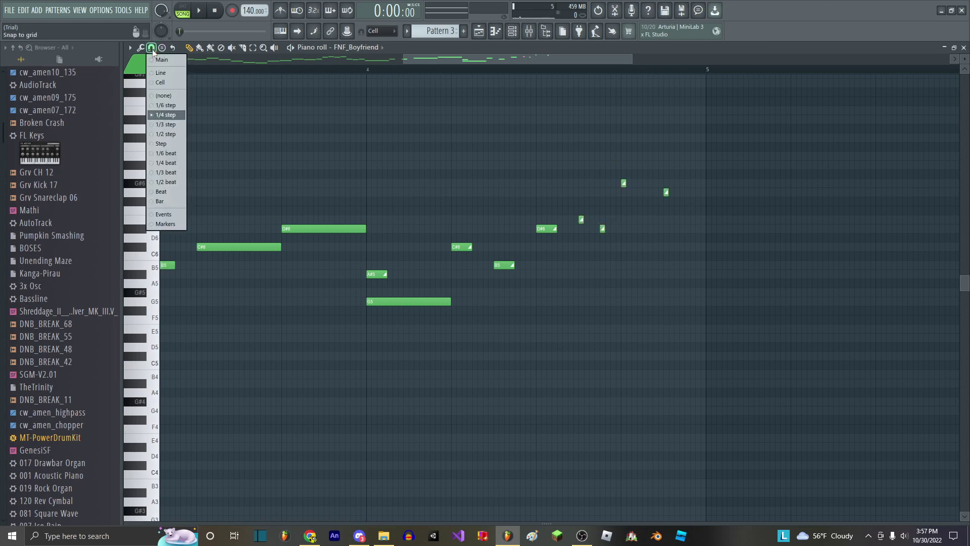
{"action": "left_click", "coordinate": [167, 163]}
{"action": "left_click", "coordinate": [465, 264]}
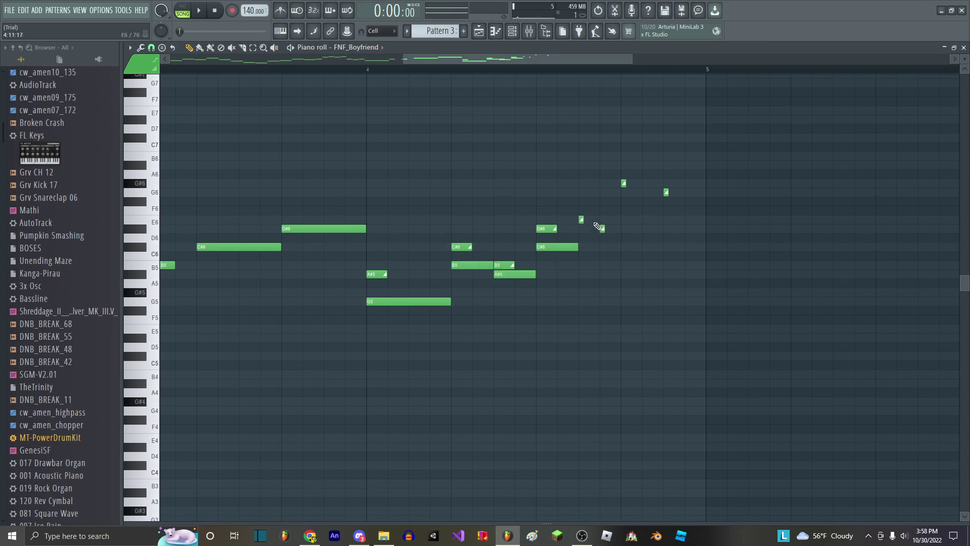
{"action": "left_click", "coordinate": [627, 192]}
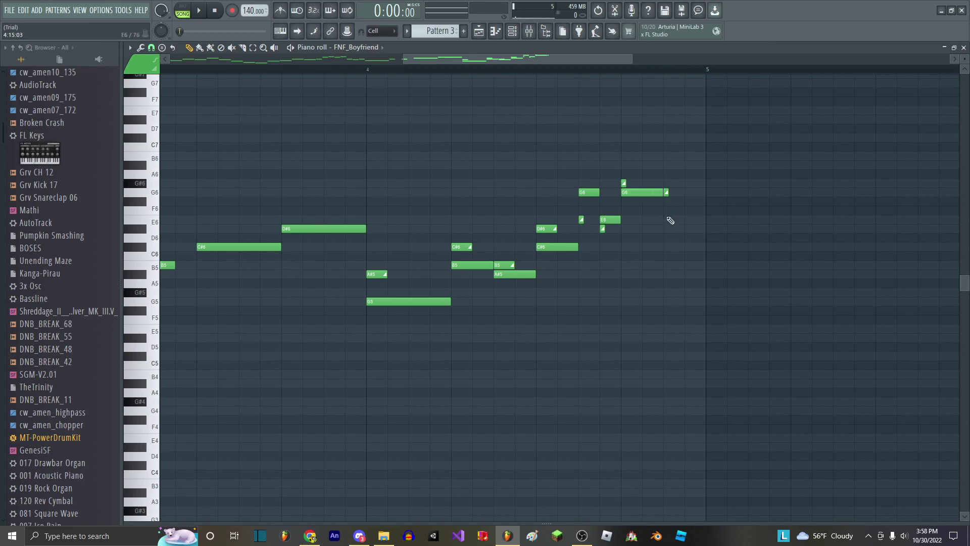
{"action": "left_click", "coordinate": [670, 220]}
{"action": "left_click", "coordinate": [649, 165]}
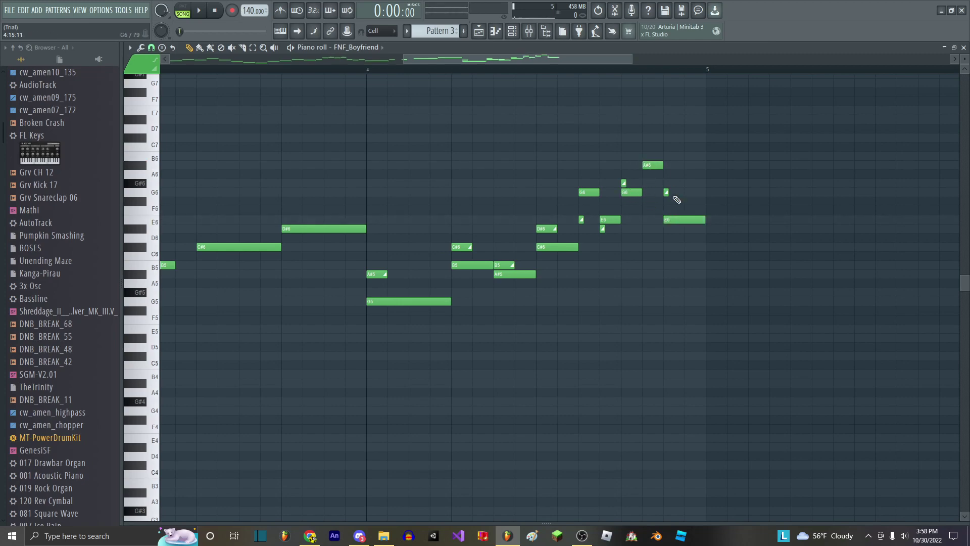
{"action": "left_click_drag", "start_coordinate": [694, 219], "coordinate": [670, 221]}
- Add a G#5 note at the start of bar 5, then lower the whole melody by one octave
{"action": "scroll", "coordinate": [423, 266], "scroll_direction": "down", "scroll_amount": 2}
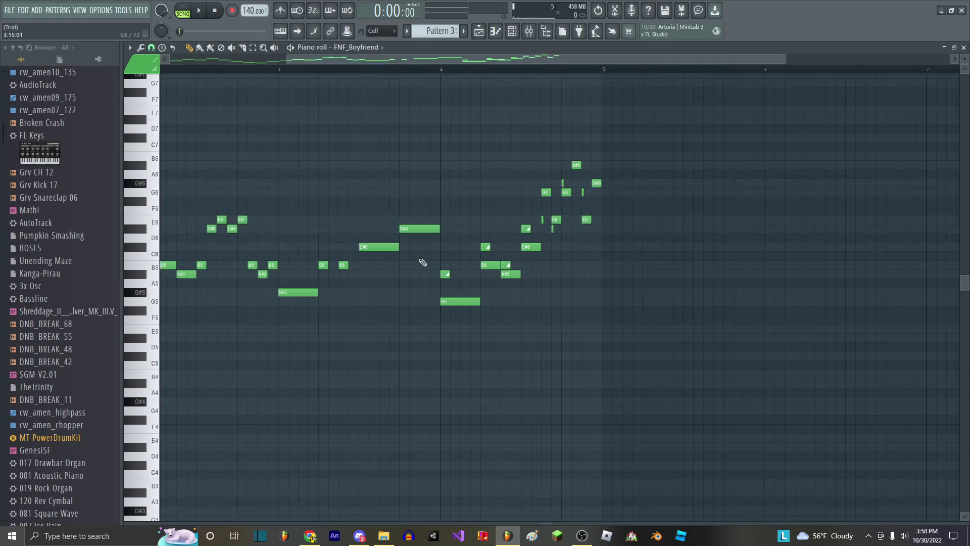
{"action": "left_click", "coordinate": [455, 311]}
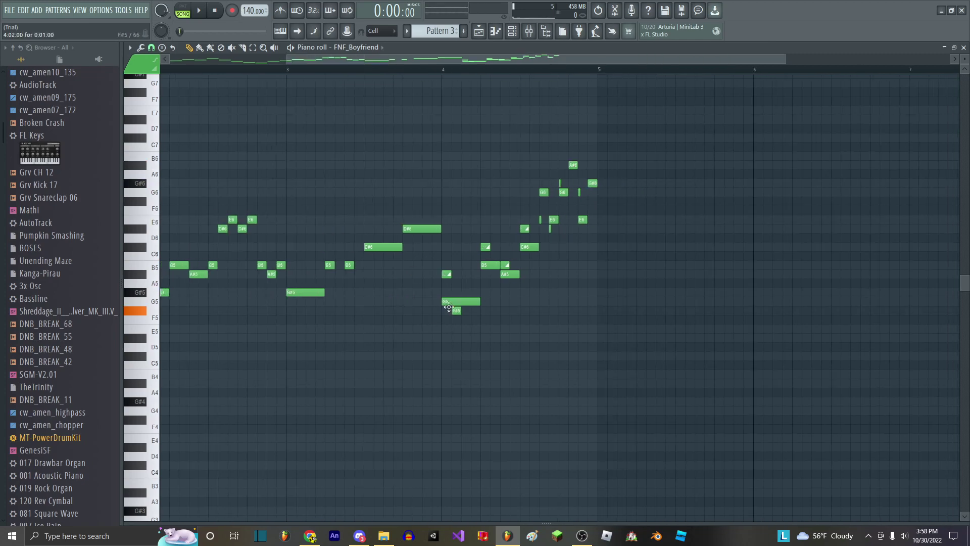
{"action": "left_click", "coordinate": [602, 293]}
{"action": "scroll", "coordinate": [602, 344], "scroll_direction": "down", "scroll_amount": 2}
{"action": "key", "text": "ctrl+Down"}
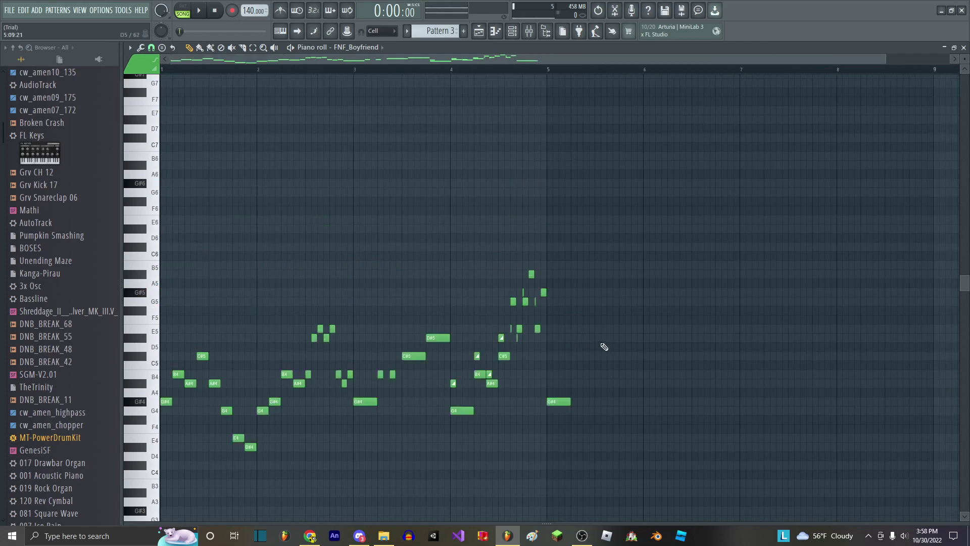
- Move all the FNF_Boyfriend melody notes from Pattern 3 into Pattern 4
{"action": "key", "text": "ctrl+x"}
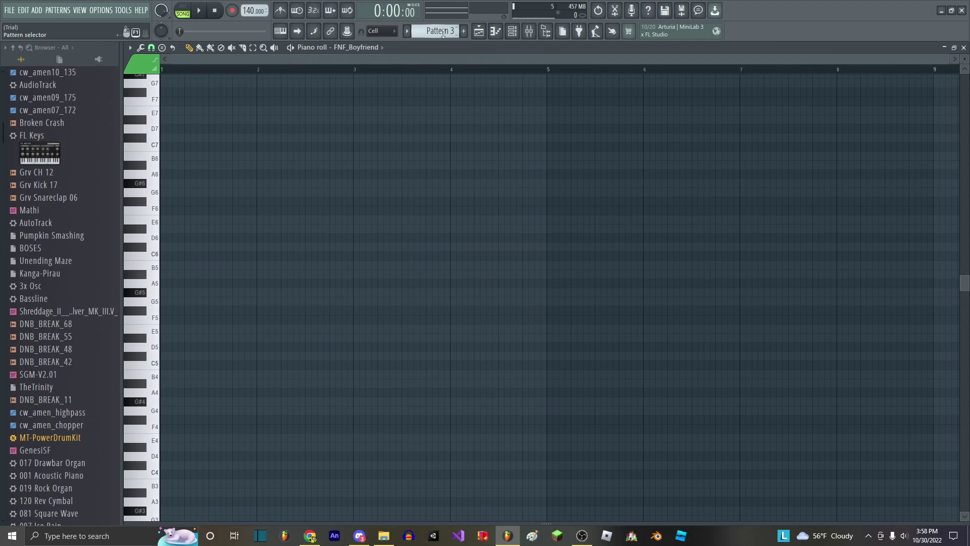
{"action": "scroll", "coordinate": [446, 30], "scroll_direction": "up", "scroll_amount": 2}
{"action": "scroll", "coordinate": [446, 30], "scroll_direction": "down", "scroll_amount": 1}
- Copy the FNF_Boyfriend melody from Pattern 4 into the Boil channel of Pattern 3
{"action": "left_click", "coordinate": [343, 49]}
{"action": "left_click", "coordinate": [362, 112]}
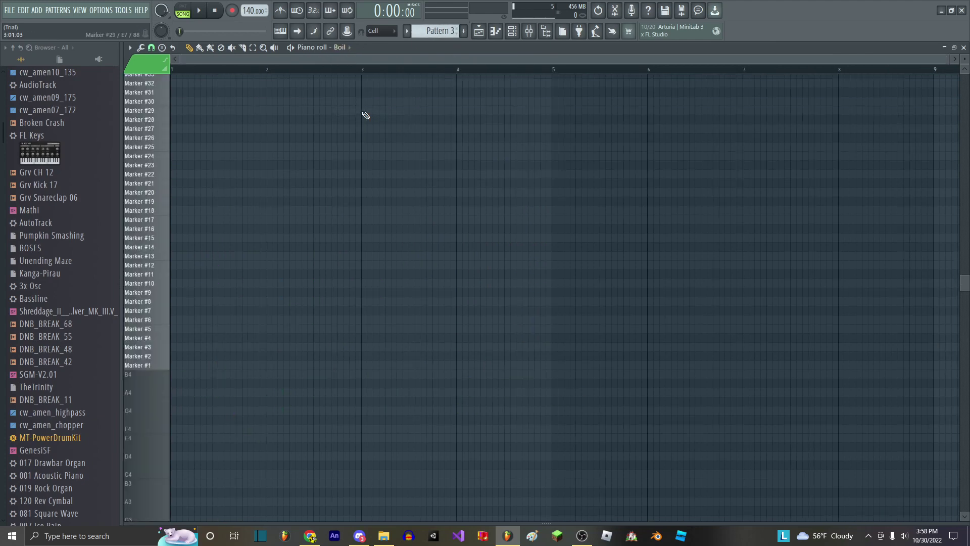
{"action": "scroll", "coordinate": [440, 31], "scroll_direction": "down", "scroll_amount": 1}
{"action": "left_click", "coordinate": [354, 48]}
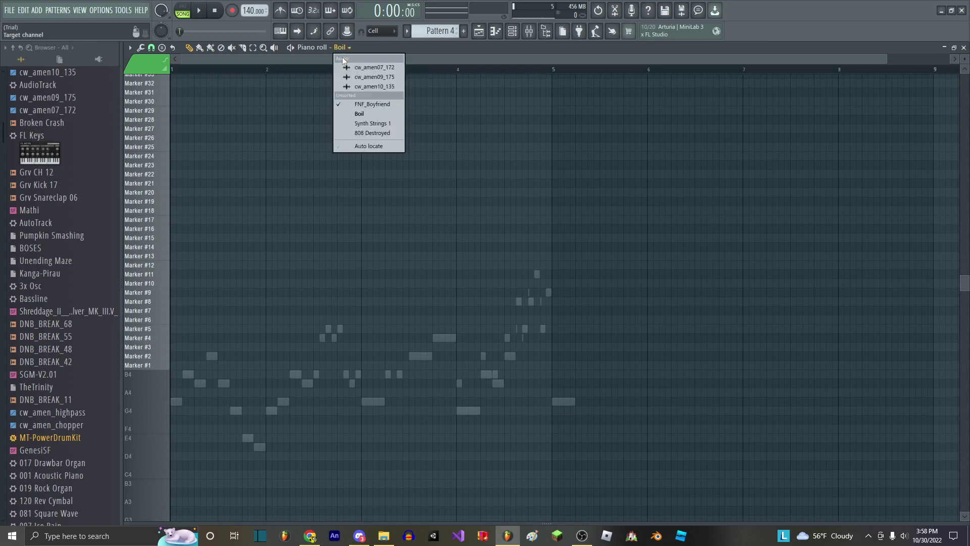
{"action": "left_click", "coordinate": [356, 105]}
{"action": "scroll", "coordinate": [438, 30], "scroll_direction": "up", "scroll_amount": 1}
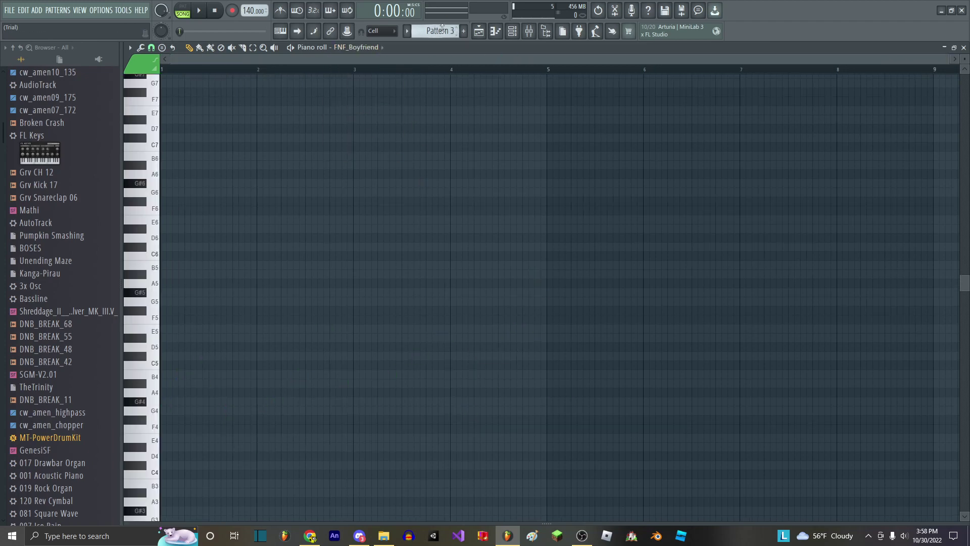
{"action": "left_click", "coordinate": [343, 47]}
{"action": "left_click", "coordinate": [359, 112]}
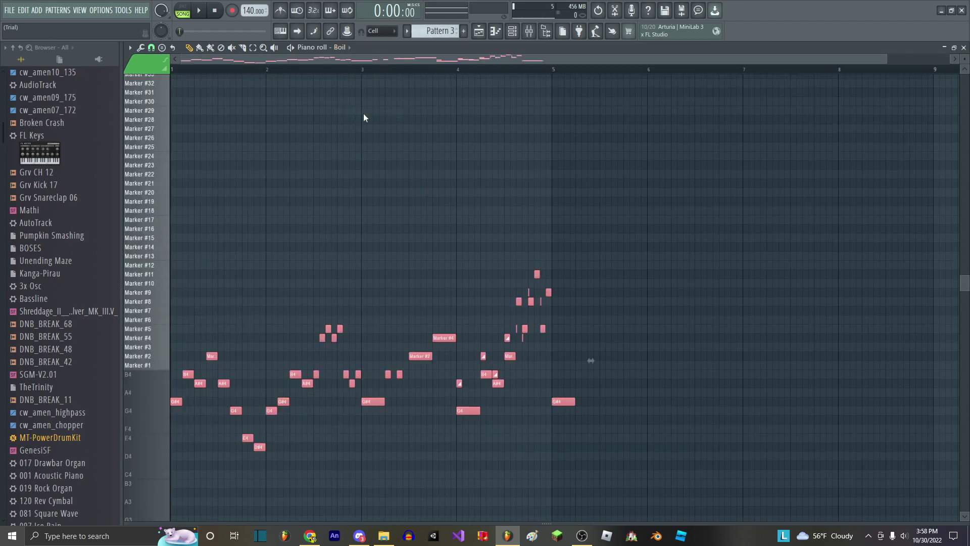
- Audition Pattern 3 in pattern mode and transpose the Boil melody so that it starts on Marker #9
{"action": "left_click", "coordinate": [183, 11]}
{"action": "key", "text": "space"}
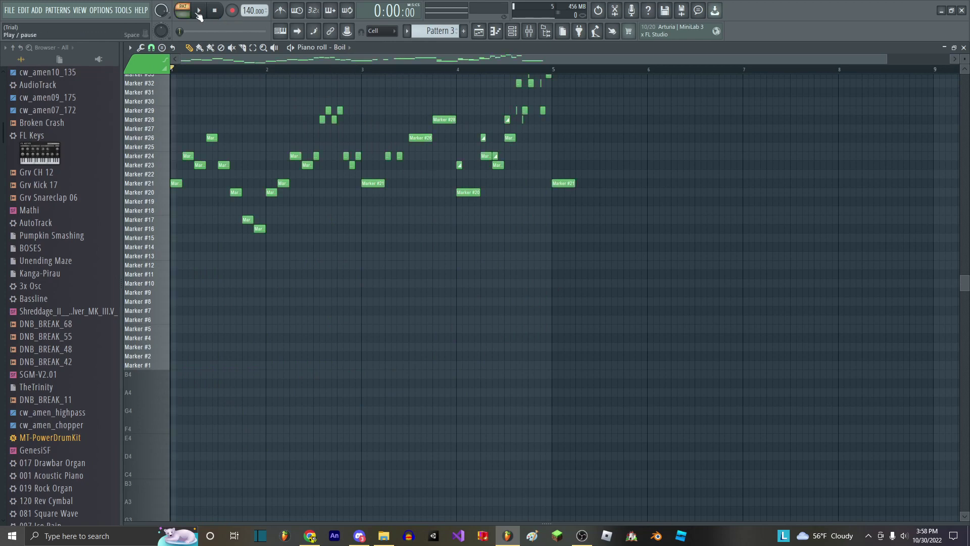
{"action": "scroll", "coordinate": [98, 190], "scroll_direction": "up", "scroll_amount": 4}
{"action": "left_click", "coordinate": [40, 89]}
{"action": "scroll", "coordinate": [129, 131], "scroll_direction": "up", "scroll_amount": 3}
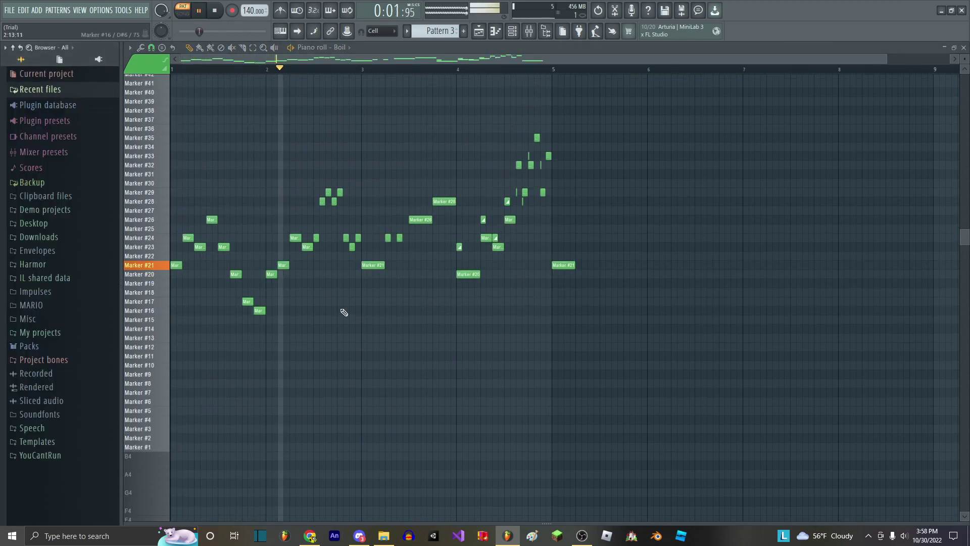
{"action": "key", "text": "ctrl+Down"}
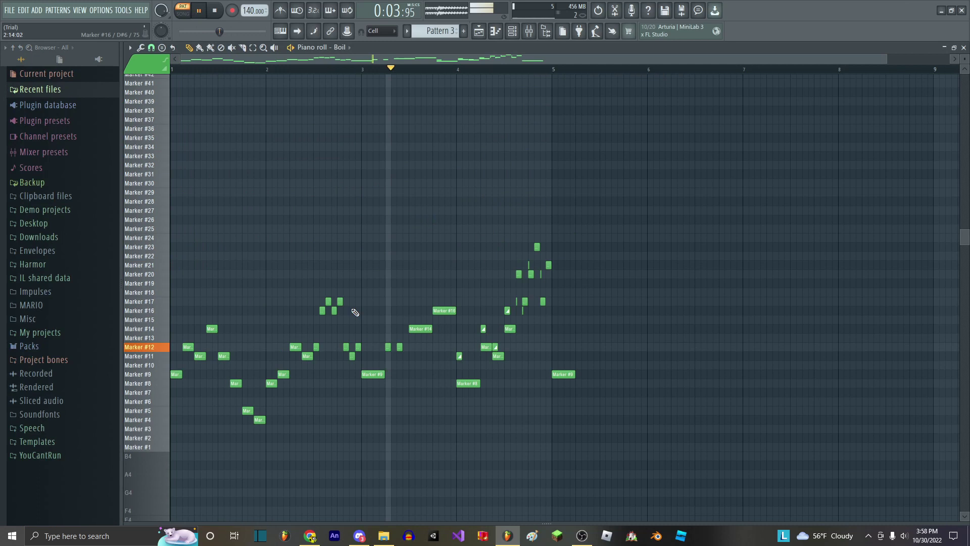
{"action": "scroll", "coordinate": [425, 281], "scroll_direction": "down", "scroll_amount": 1}
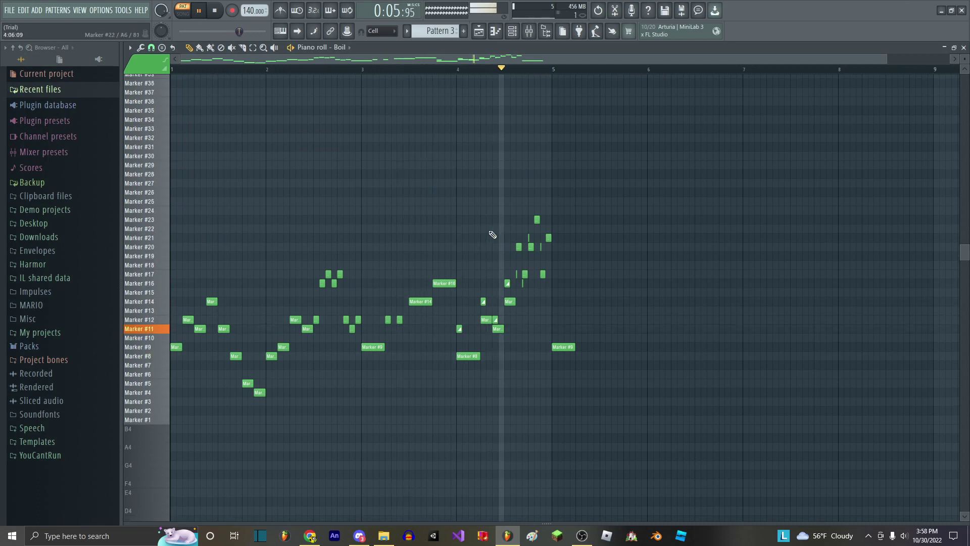
{"action": "left_click", "coordinate": [221, 10]}
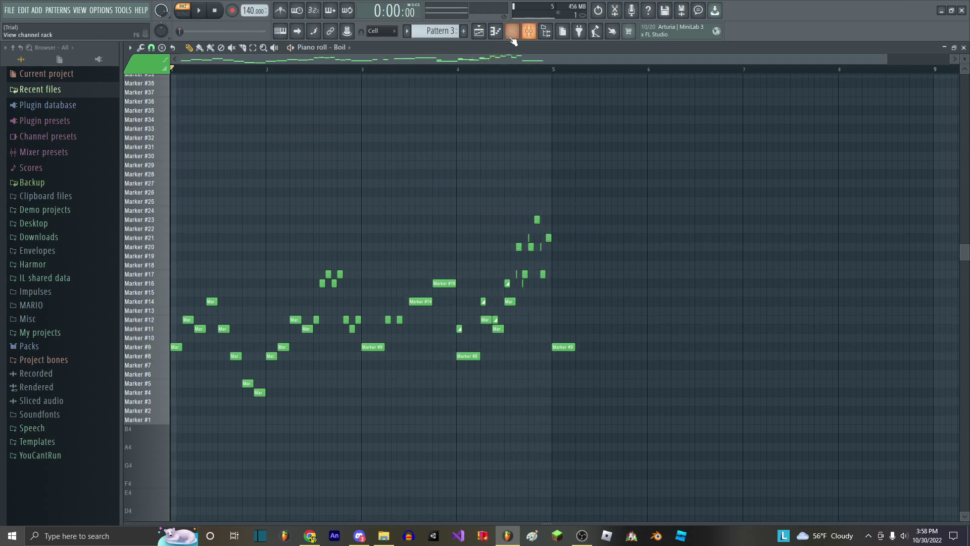
- Open the mixer, play Pattern 3 and select the Insert 2 track that carries the Boil channel
{"action": "left_click", "coordinate": [542, 32]}
{"action": "key", "text": "Left"}
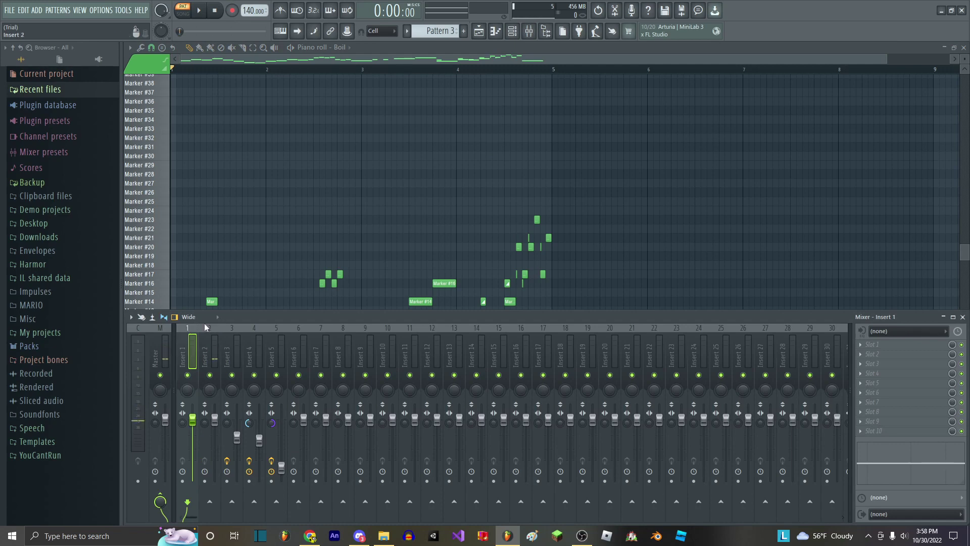
{"action": "left_click", "coordinate": [199, 10]}
{"action": "left_click", "coordinate": [216, 368]}
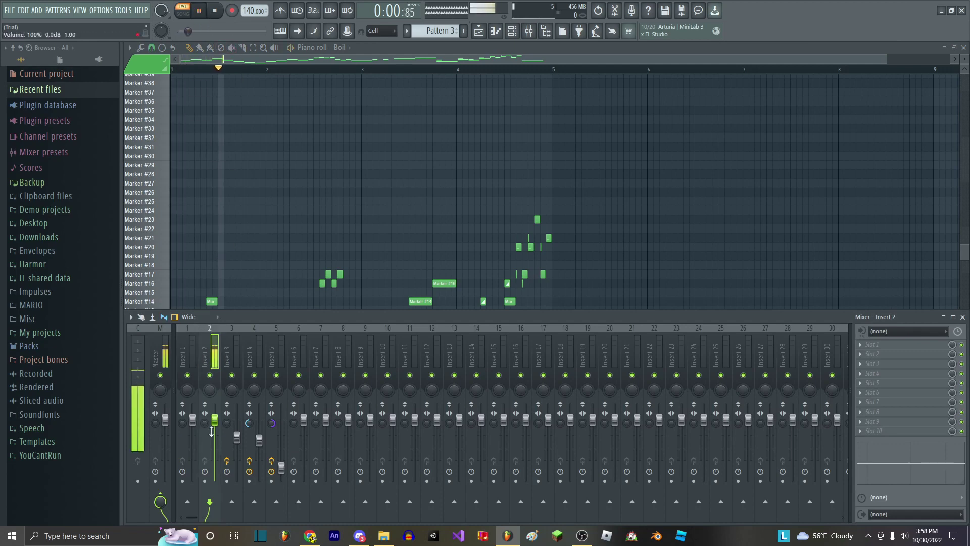
- Try a different stereo separation on Insert 2 and reset it to its default
{"action": "left_click_drag", "start_coordinate": [205, 423], "coordinate": [205, 392]}
{"action": "right_click", "coordinate": [205, 422]}
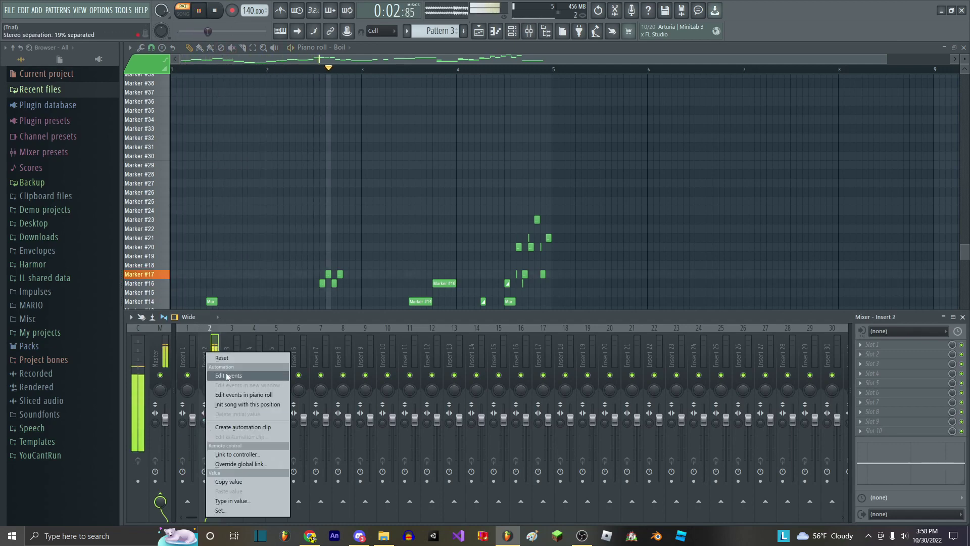
{"action": "left_click", "coordinate": [230, 359]}
- Load Fruity Reeverb 2 into slot 9 of Insert 2 with the Default preset
{"action": "left_click", "coordinate": [906, 425]}
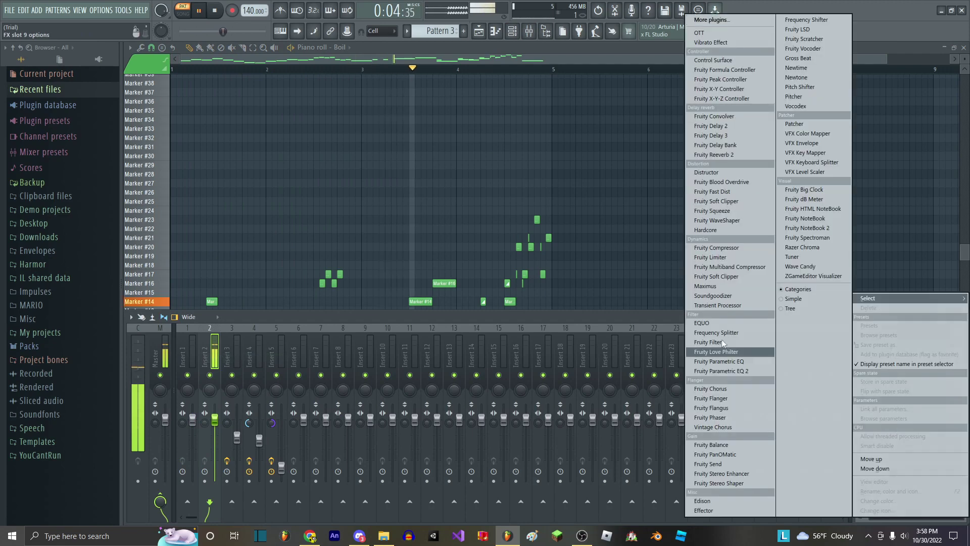
{"action": "left_click", "coordinate": [717, 153]}
{"action": "left_click", "coordinate": [428, 173]}
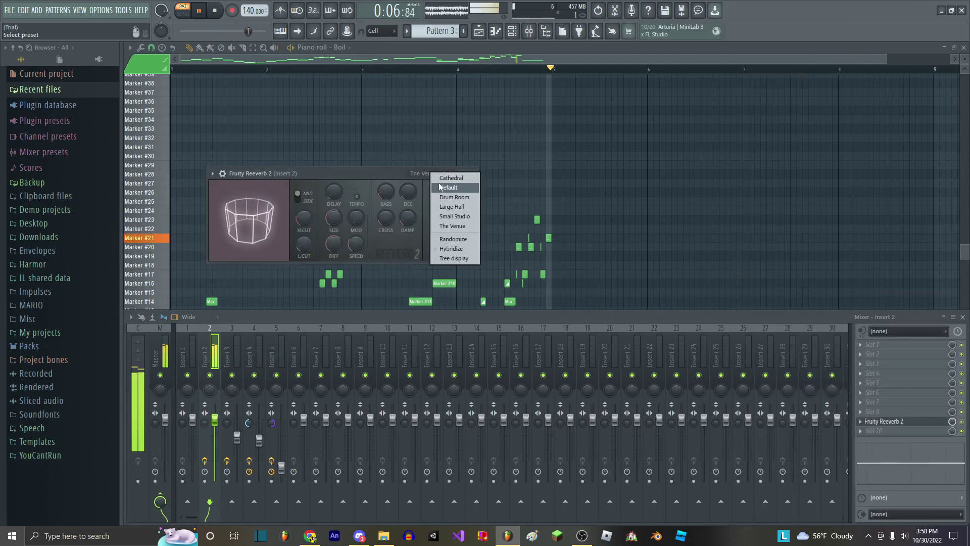
{"action": "left_click", "coordinate": [476, 185]}
{"action": "left_click", "coordinate": [472, 174]}
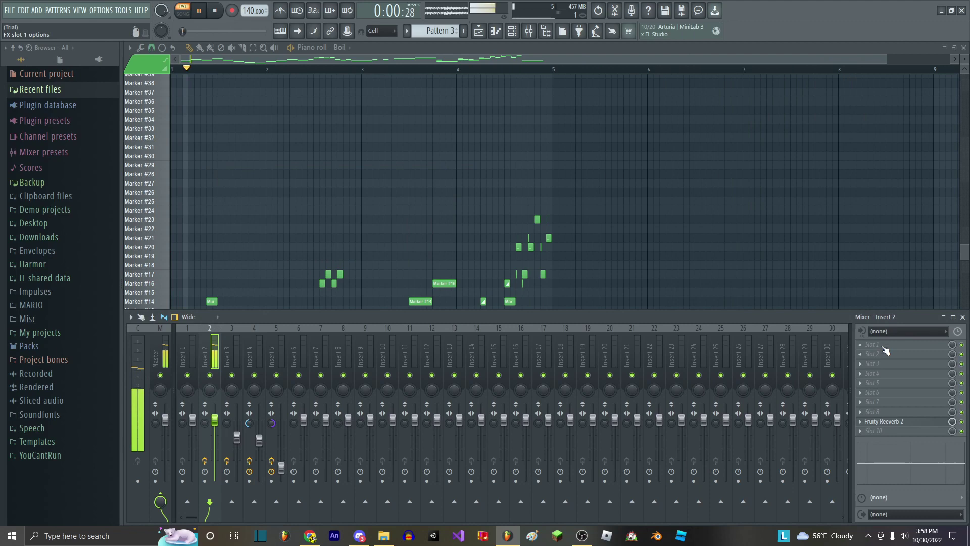
- Load Soundgoodizer at full amount into slot 1 and Fruity Chorus into slot 2 of Insert 2
{"action": "left_click", "coordinate": [883, 345]}
{"action": "left_click", "coordinate": [722, 296]}
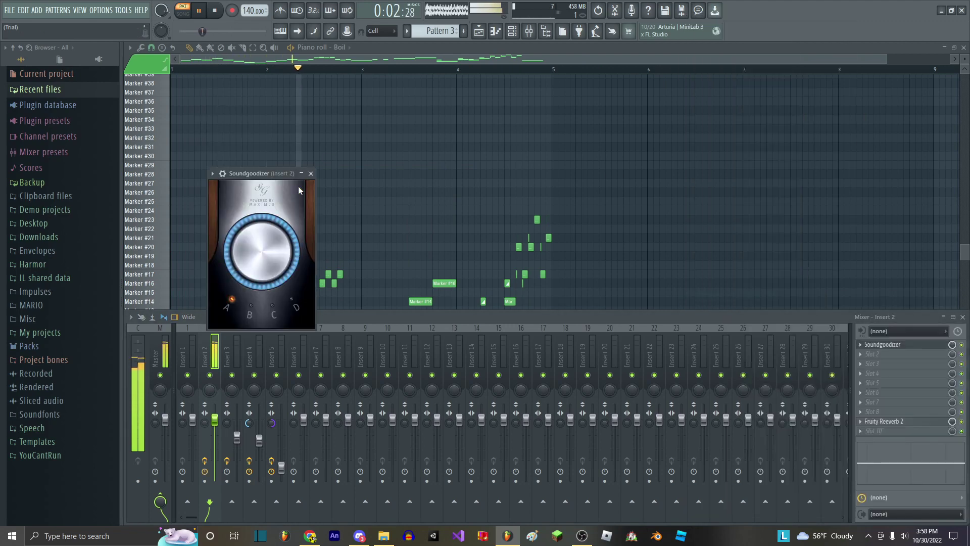
{"action": "left_click", "coordinate": [307, 174]}
{"action": "left_click", "coordinate": [880, 354]}
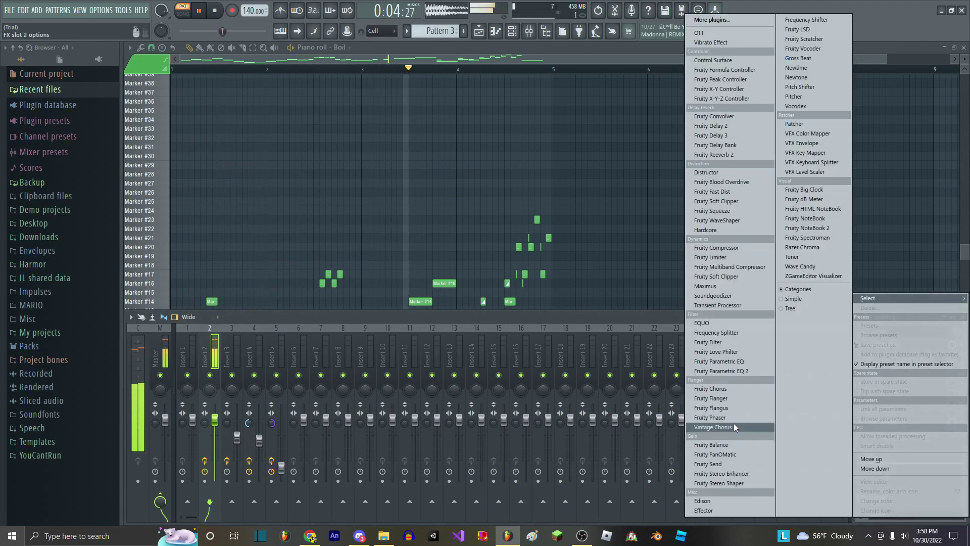
{"action": "left_click", "coordinate": [715, 387]}
{"action": "left_click", "coordinate": [894, 355]}
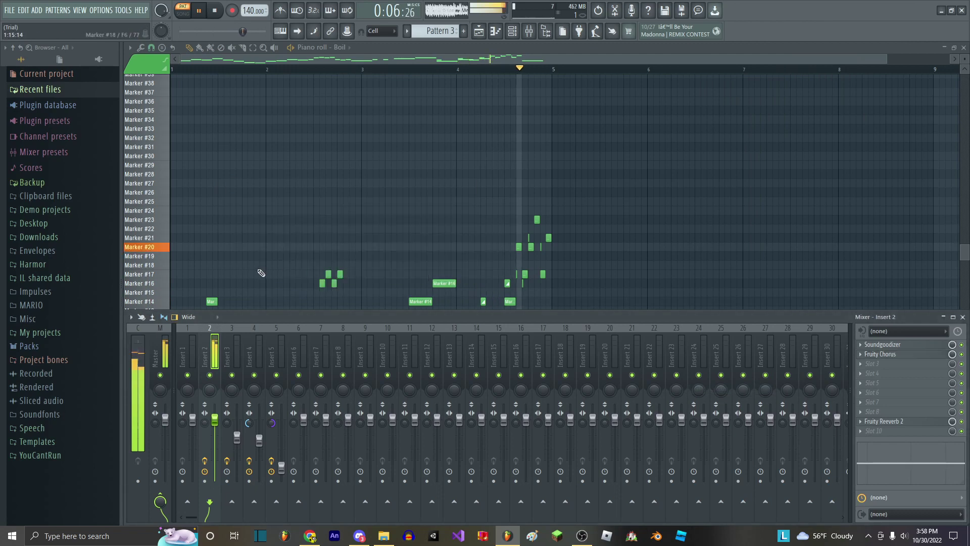
- Switch playback to Pattern 4 and select Insert 1 in the mixer, toggling its mute to check the routing
{"action": "key", "text": "F9"}
{"action": "scroll", "coordinate": [449, 26], "scroll_direction": "up", "scroll_amount": 1}
{"action": "left_click", "coordinate": [529, 31]}
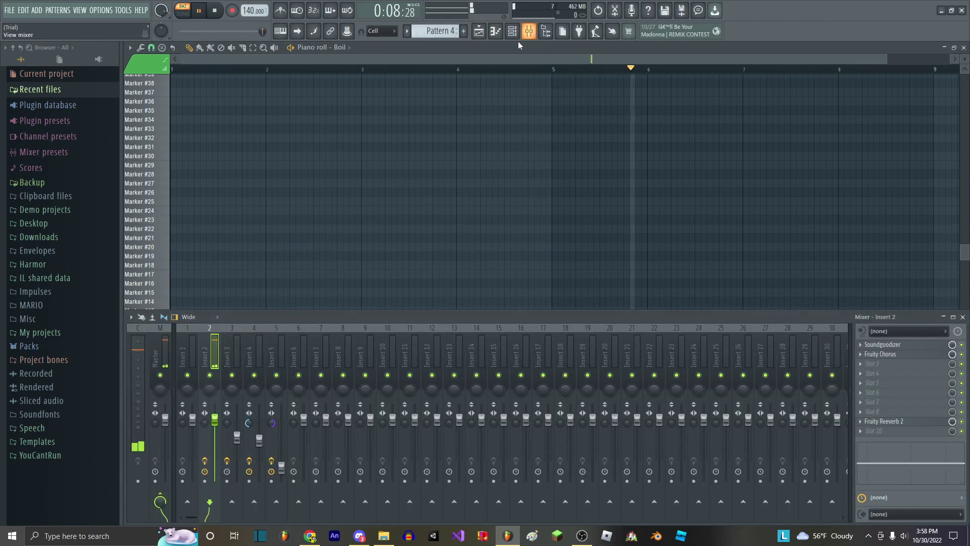
{"action": "left_click", "coordinate": [188, 375]}
{"action": "left_click", "coordinate": [188, 375]}
{"action": "left_click", "coordinate": [187, 356]}
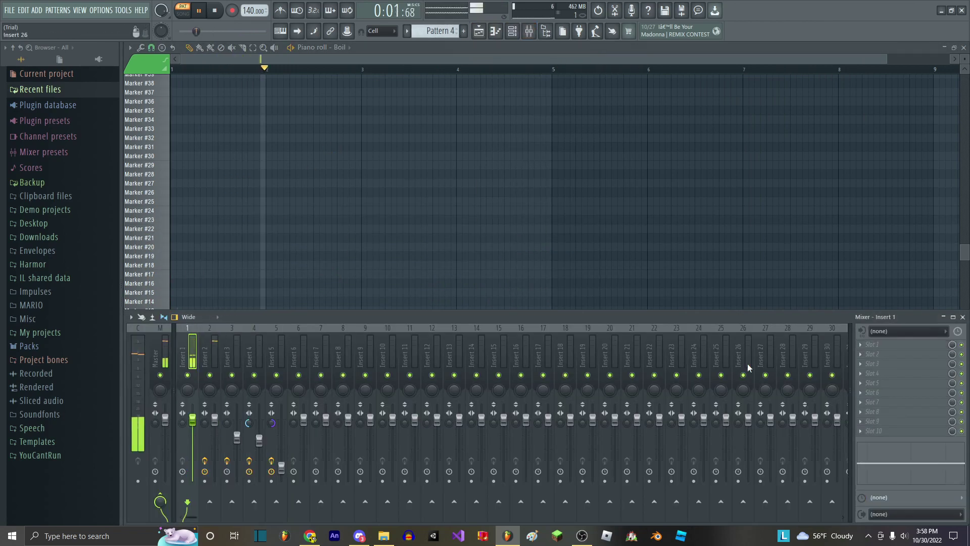
- Load Fruity Chorus into slot 1 and Soundgoodizer into slot 2 of Insert 1
{"action": "left_click", "coordinate": [877, 344]}
{"action": "left_click", "coordinate": [729, 388]}
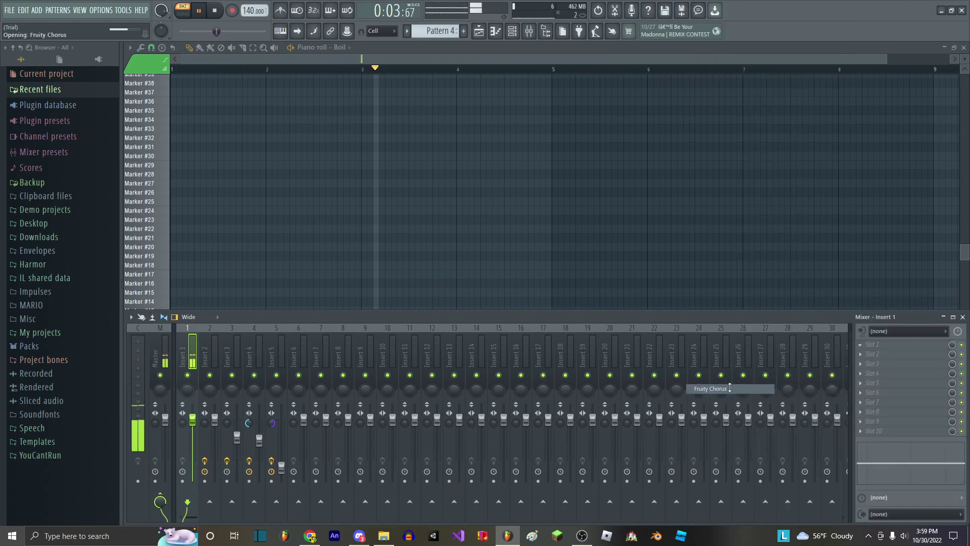
{"action": "left_click", "coordinate": [881, 346]}
{"action": "left_click", "coordinate": [859, 357]}
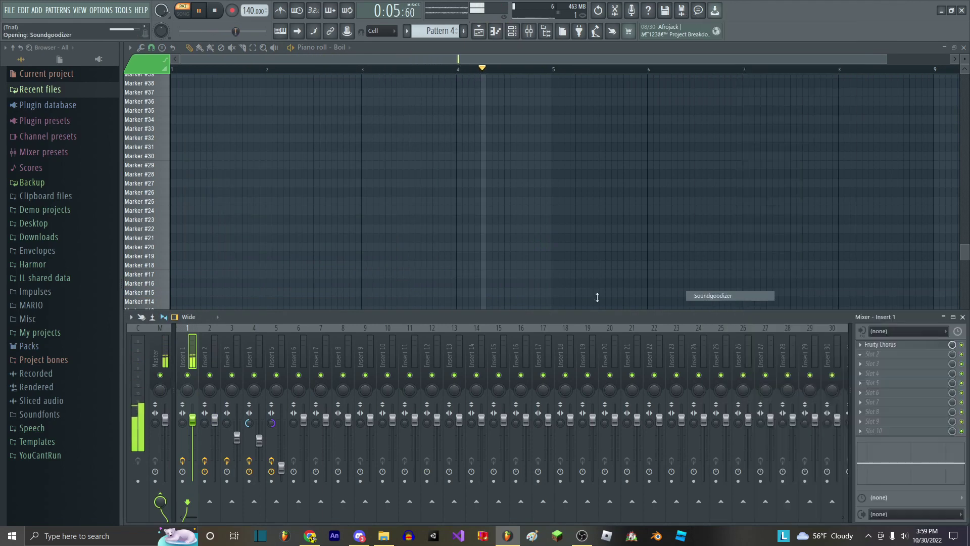
{"action": "left_click", "coordinate": [713, 296]}
{"action": "left_click", "coordinate": [298, 161]}
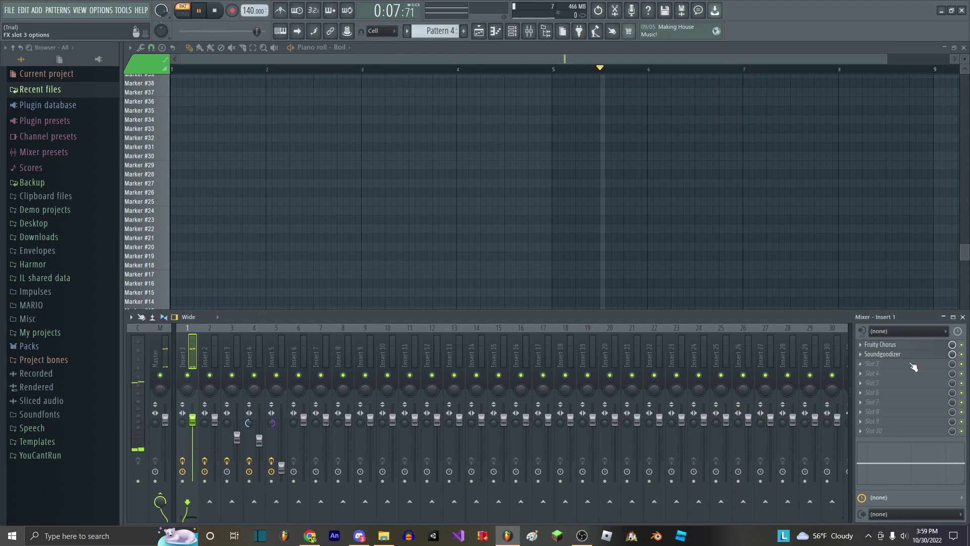
- Load a second Soundgoodizer into slot 3 of Insert 1, set it to mode C at full amount and stop playback
{"action": "left_click", "coordinate": [880, 363]}
{"action": "left_click", "coordinate": [713, 296]}
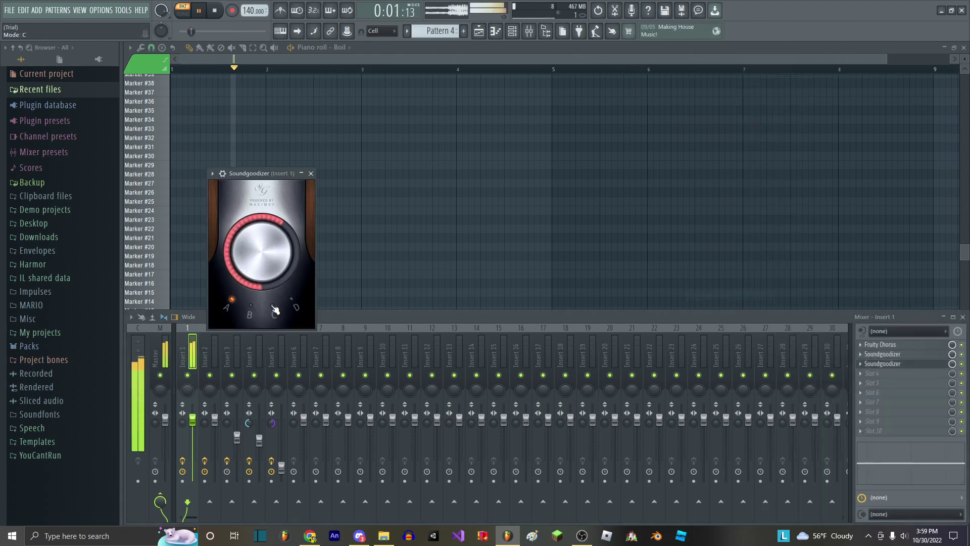
{"action": "left_click", "coordinate": [199, 10]}
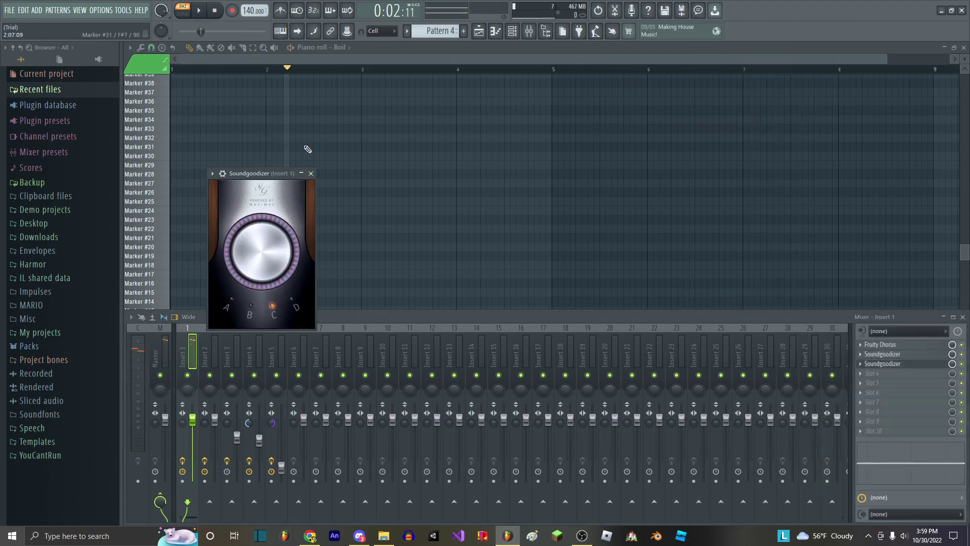
{"action": "left_click", "coordinate": [310, 173]}
- Load Fruity Reeverb 2 into slot 10 of Insert 1 with the Default preset
{"action": "left_click", "coordinate": [893, 433]}
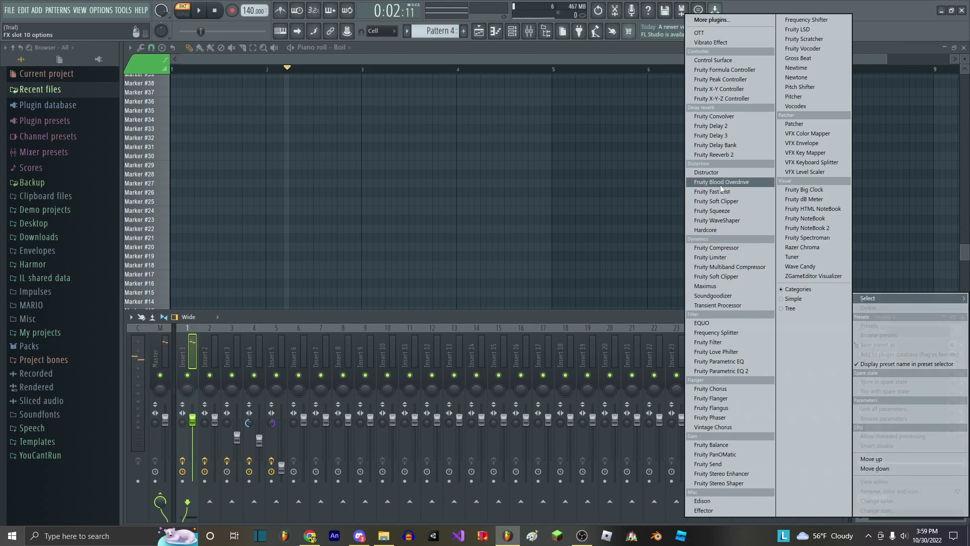
{"action": "left_click", "coordinate": [731, 155]}
{"action": "left_click", "coordinate": [417, 160]}
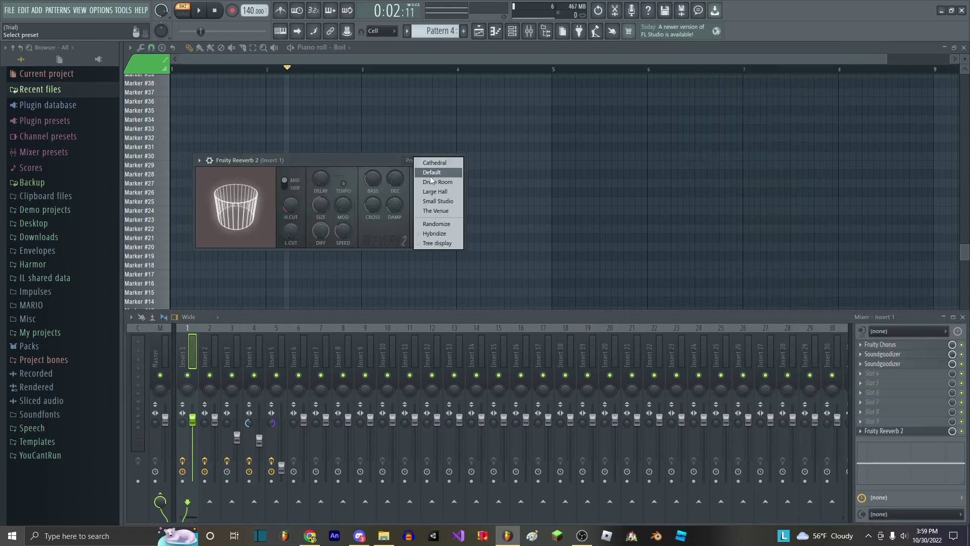
{"action": "left_click", "coordinate": [429, 174]}
{"action": "left_click", "coordinate": [459, 160]}
- Close the piano roll and mixer, place Pattern 4 on Track 2 at bar 5 of the playlist, and make Pattern 3 active
{"action": "key", "text": "F9"}
{"action": "left_click", "coordinate": [964, 48]}
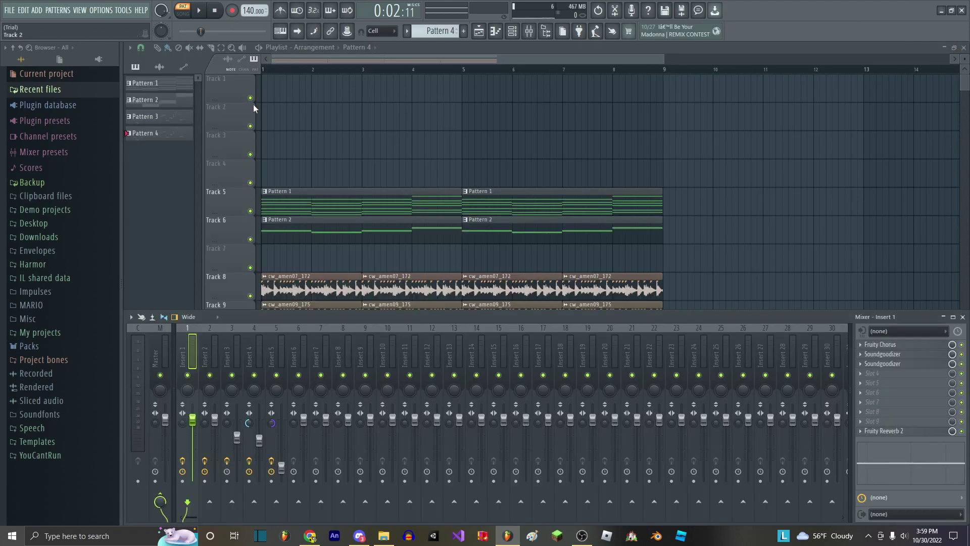
{"action": "key", "text": "F9"}
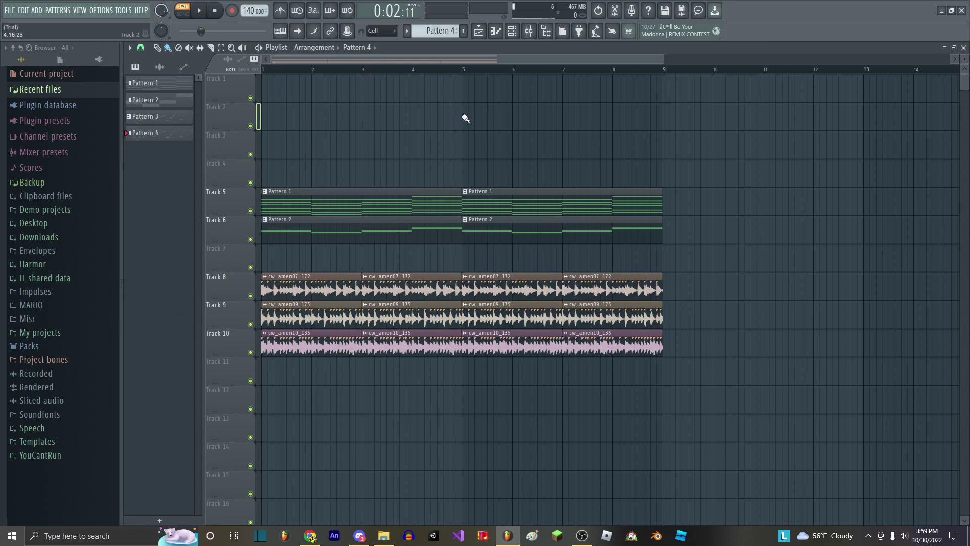
{"action": "key", "text": "F7"}
{"action": "left_click", "coordinate": [964, 47]}
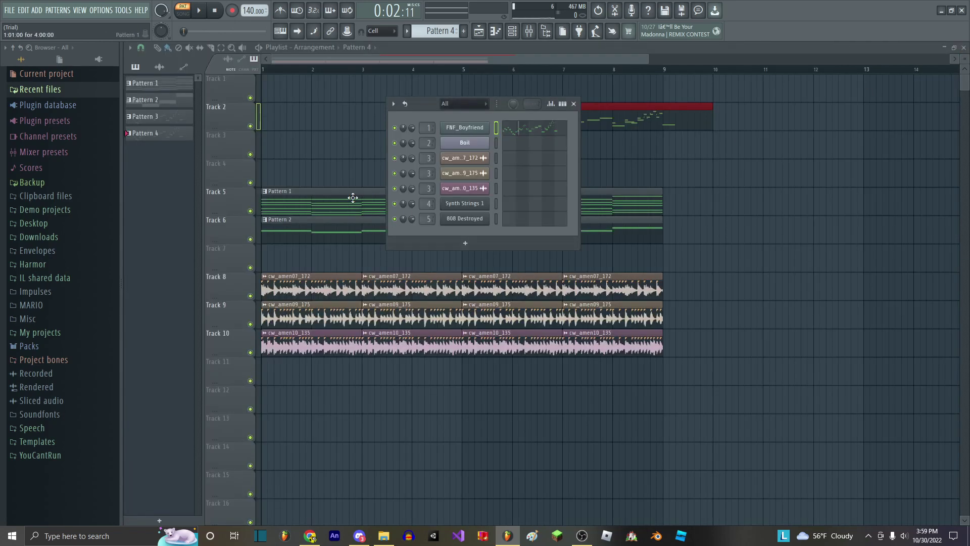
{"action": "key", "text": "F6"}
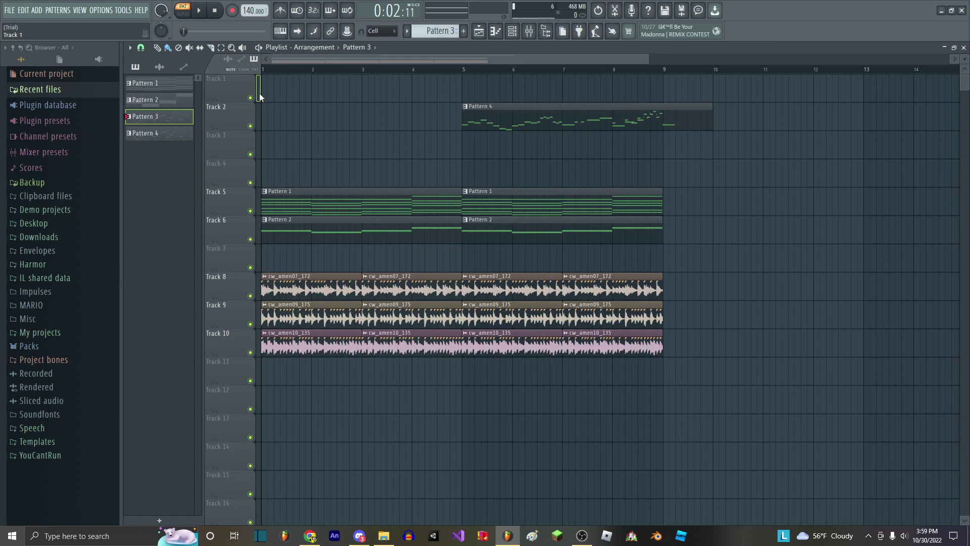
- Place Pattern 3 on Track 1 at bar 1 of the playlist and start song playback
{"action": "left_click", "coordinate": [267, 97]}
{"action": "scroll", "coordinate": [297, 143], "scroll_direction": "down", "scroll_amount": 2}
{"action": "key", "text": "space"}
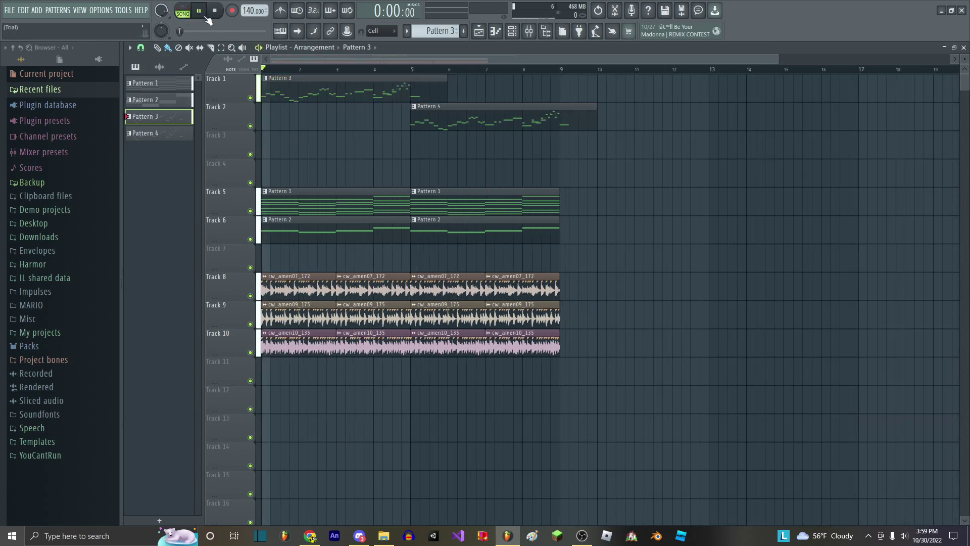
- Duplicate all clips on Tracks 5 to 10 from bars 1–9 so they continue to bar 17
{"action": "scroll", "coordinate": [635, 330], "scroll_direction": "down", "scroll_amount": 2}
{"action": "left_click_drag", "start_coordinate": [605, 442], "coordinate": [259, 165]}
{"action": "key", "text": "ctrl+b"}
{"action": "left_click", "coordinate": [763, 318]}
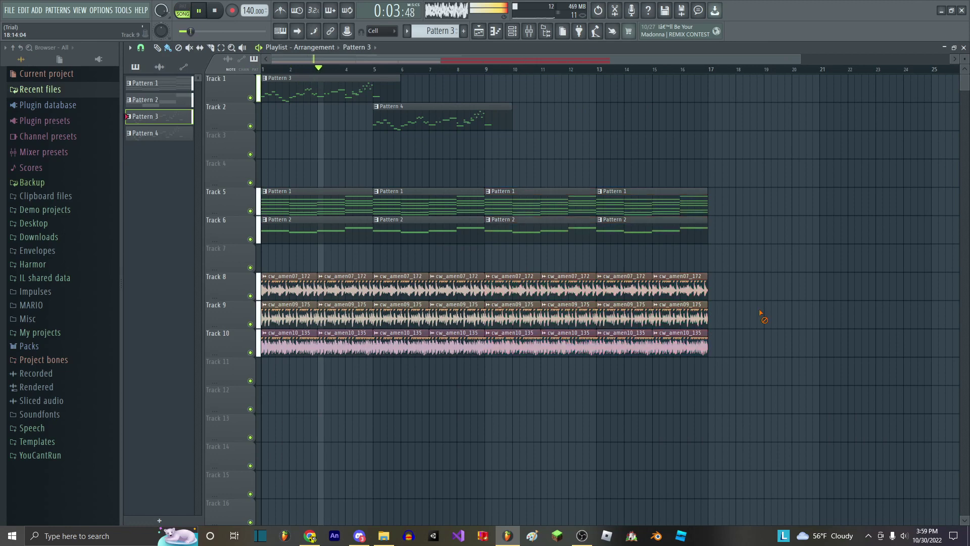
- Lower the Master track's volume fader in the mixer, then hide the mixer
{"action": "left_click", "coordinate": [529, 32]}
{"action": "left_click", "coordinate": [201, 418]}
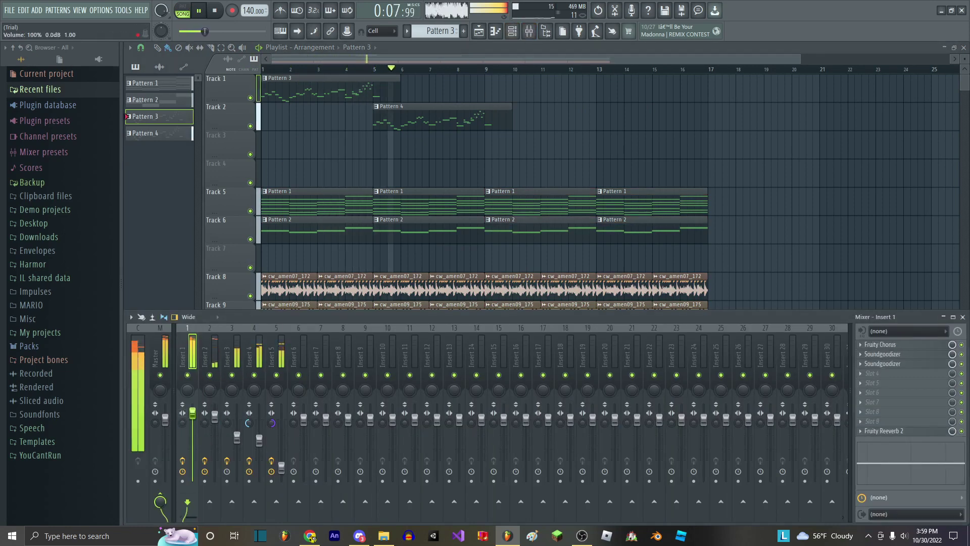
{"action": "left_click_drag", "start_coordinate": [165, 419], "coordinate": [164, 432]}
{"action": "key", "text": "F9"}
{"action": "scroll", "coordinate": [385, 108], "scroll_direction": "down", "scroll_amount": 1}
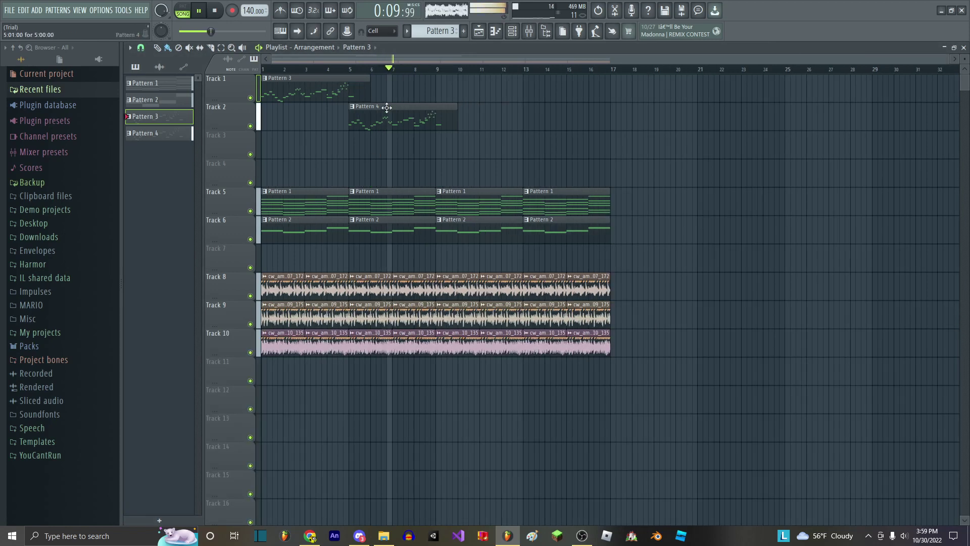
- Duplicate the clips on Tracks 5 to 10 from bars 13–17 so they continue to bar 21
{"action": "scroll", "coordinate": [631, 354], "scroll_direction": "up", "scroll_amount": 2}
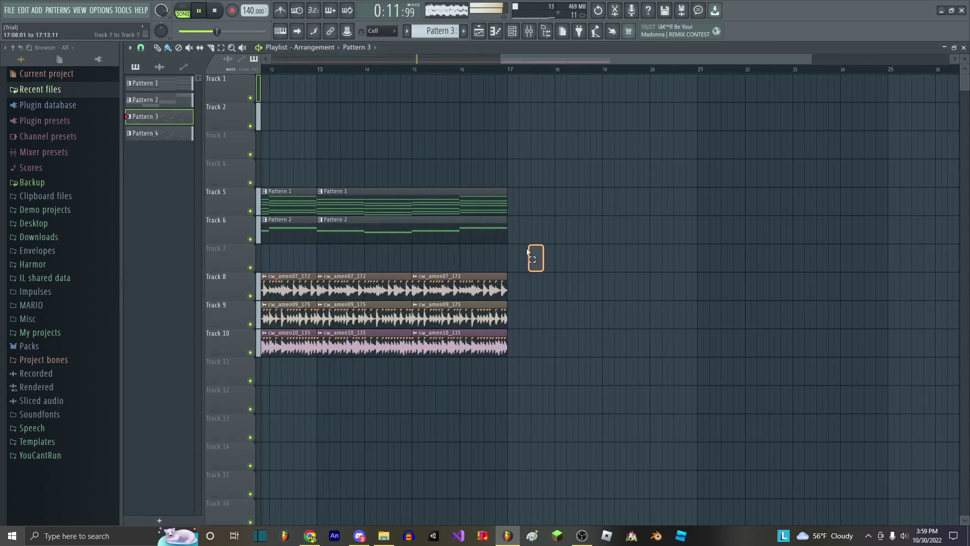
{"action": "left_click_drag", "start_coordinate": [526, 384], "coordinate": [455, 195]}
{"action": "right_click", "coordinate": [606, 285], "text": "ctrl"}
{"action": "right_click", "coordinate": [663, 295], "text": "ctrl"}
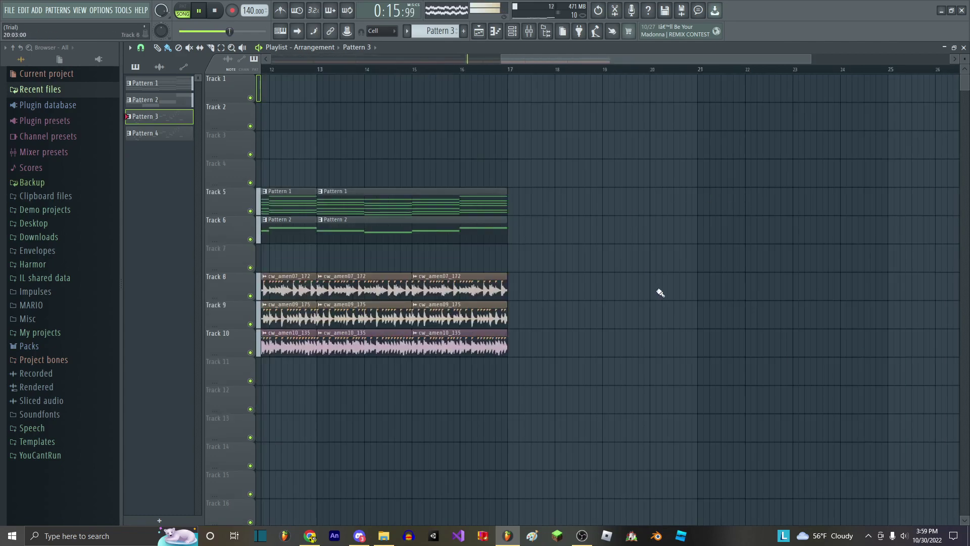
{"action": "left_click_drag", "start_coordinate": [620, 381], "coordinate": [354, 162]}
{"action": "key", "text": "ctrl+b"}
{"action": "scroll", "coordinate": [581, 214], "scroll_direction": "up", "scroll_amount": 2}
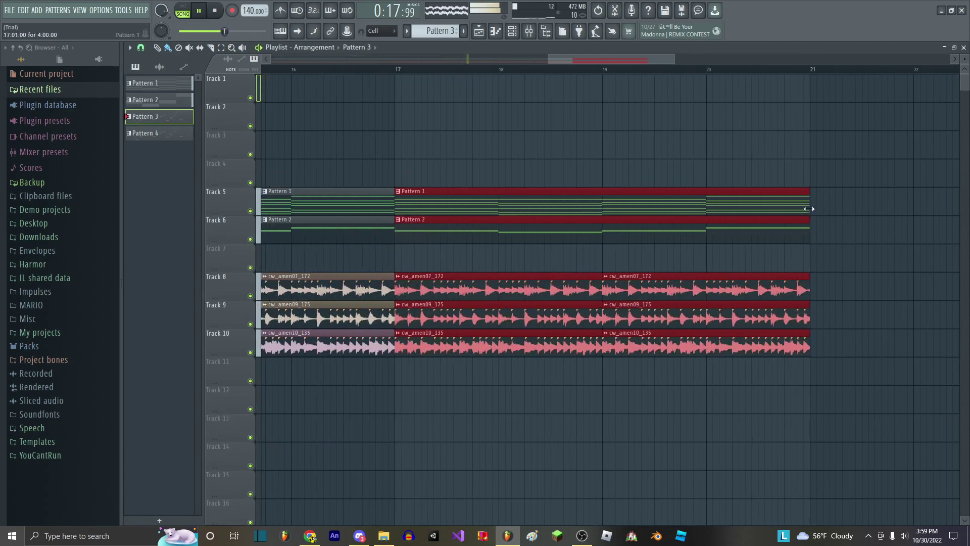
- Shorten the duplicated clips after bar 17 and delete the three amen clips at bar 19 on Tracks 8 to 10
{"action": "left_click_drag", "start_coordinate": [809, 209], "coordinate": [770, 209]}
{"action": "left_click", "coordinate": [733, 255]}
{"action": "right_click", "coordinate": [682, 289]}
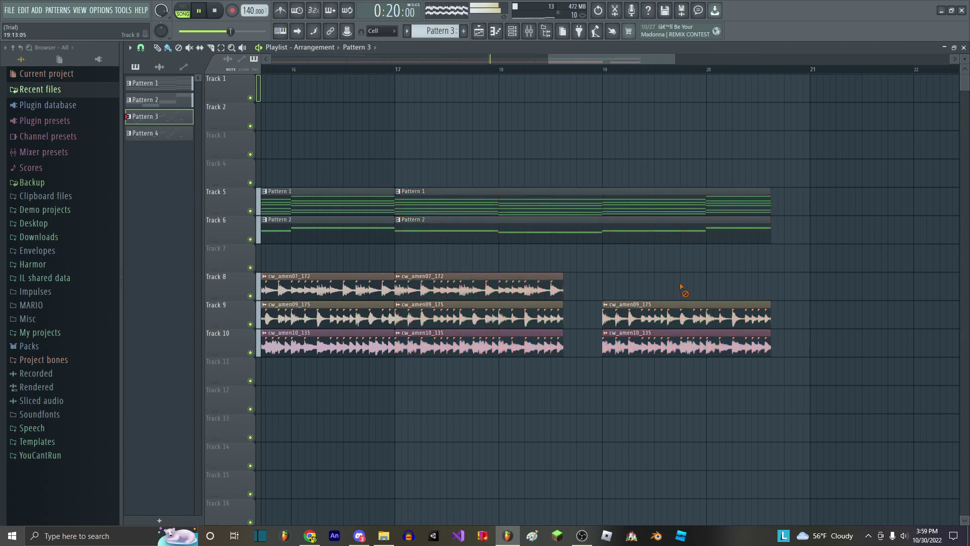
{"action": "right_click", "coordinate": [680, 314]}
{"action": "right_click", "coordinate": [679, 343]}
{"action": "mouse_move", "coordinate": [561, 288]}
{"action": "left_mouse_down"}
{"action": "mouse_move", "coordinate": [468, 290]}
{"action": "mouse_move", "coordinate": [548, 296]}
{"action": "left_mouse_up"}
{"action": "key", "text": "ctrl+z"}
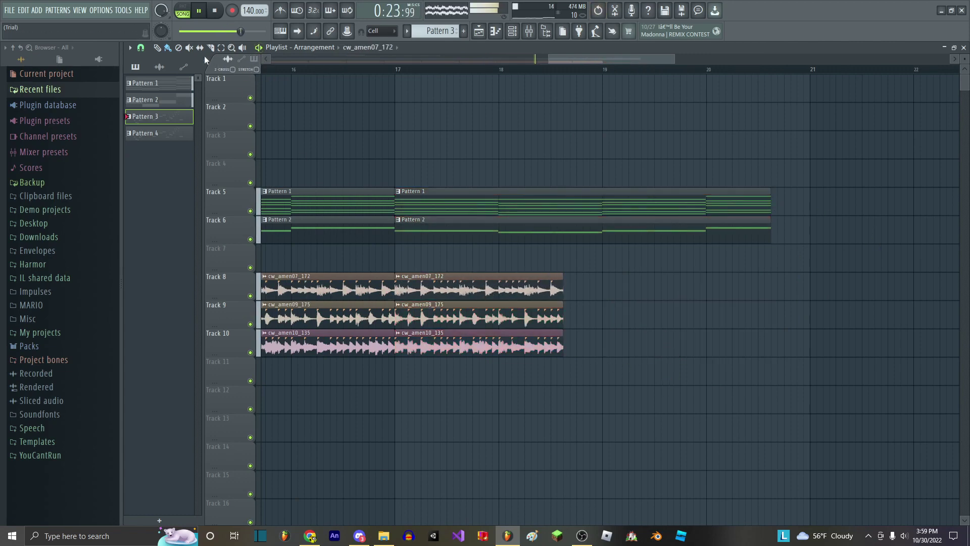
- Slice the clips on Tracks 5 to 10 just after the start of bar 17 and delete everything past the cut
{"action": "left_click_drag", "start_coordinate": [403, 271], "coordinate": [409, 375]}
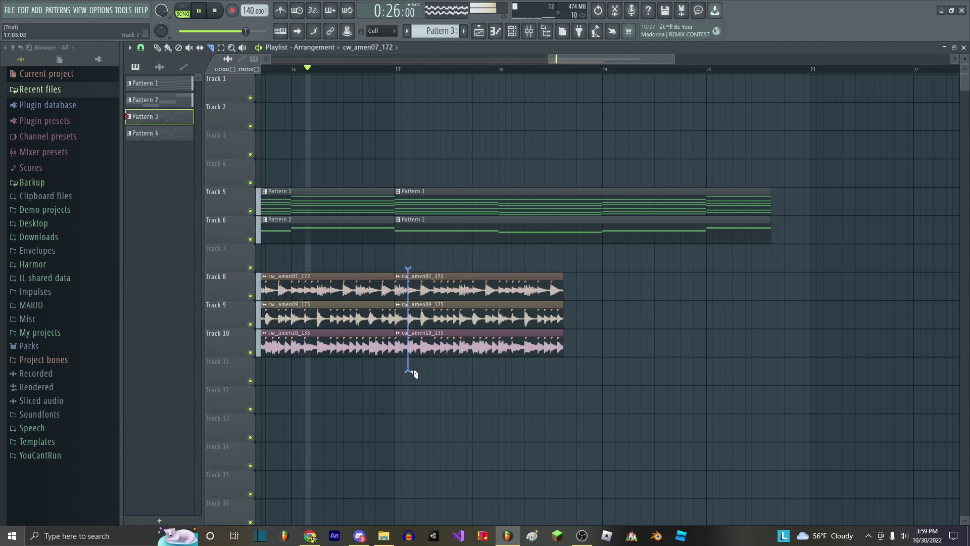
{"action": "left_click_drag", "start_coordinate": [408, 248], "coordinate": [411, 177]}
{"action": "left_click", "coordinate": [158, 48]}
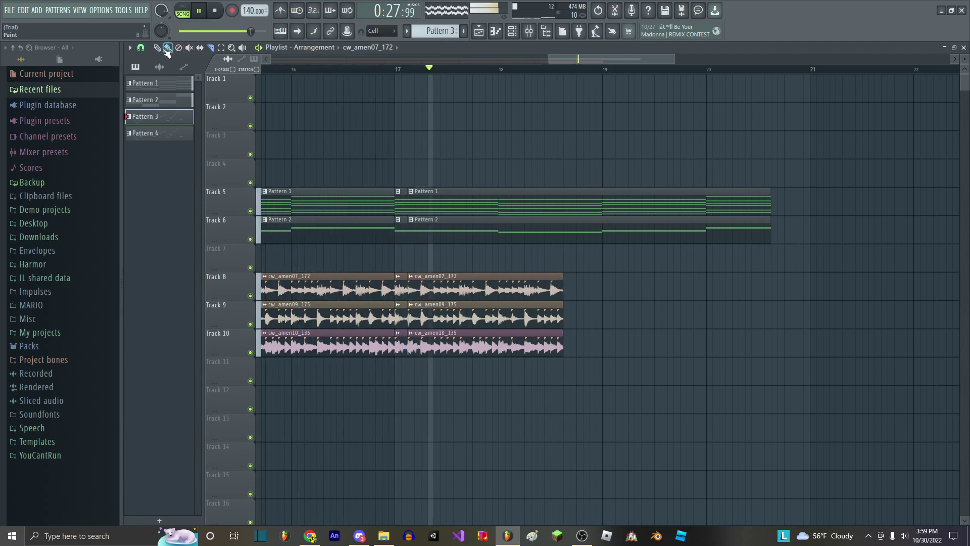
{"action": "right_click", "coordinate": [474, 199]}
{"action": "right_click", "coordinate": [474, 226]}
{"action": "right_click", "coordinate": [474, 286]}
{"action": "right_click", "coordinate": [474, 315]}
{"action": "right_click", "coordinate": [474, 343]}
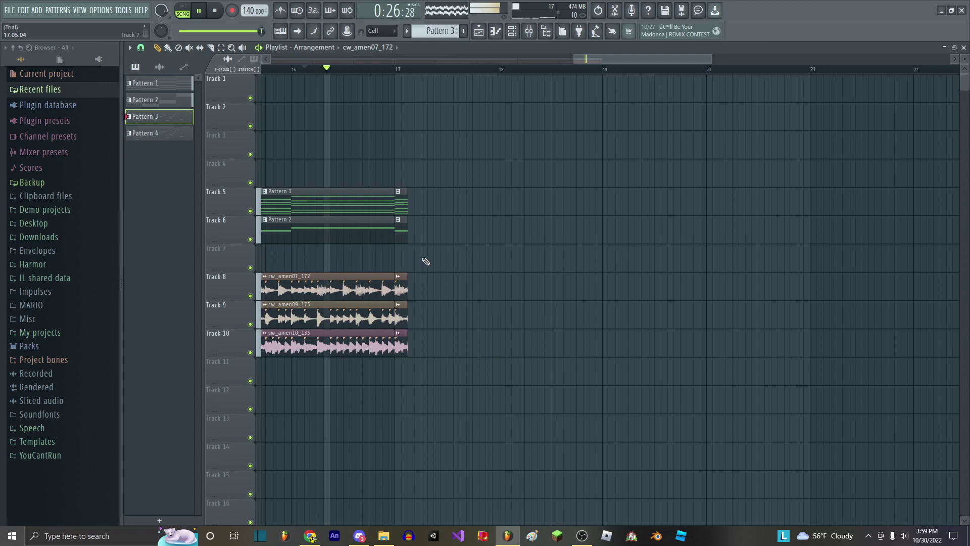
{"action": "scroll", "coordinate": [425, 261], "scroll_direction": "up", "scroll_amount": 2}
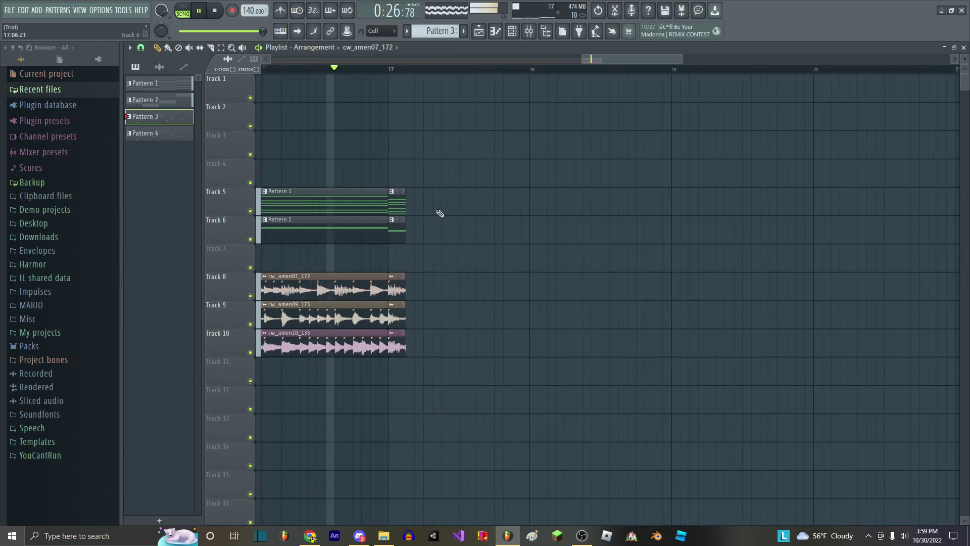
{"action": "left_click", "coordinate": [393, 289]}
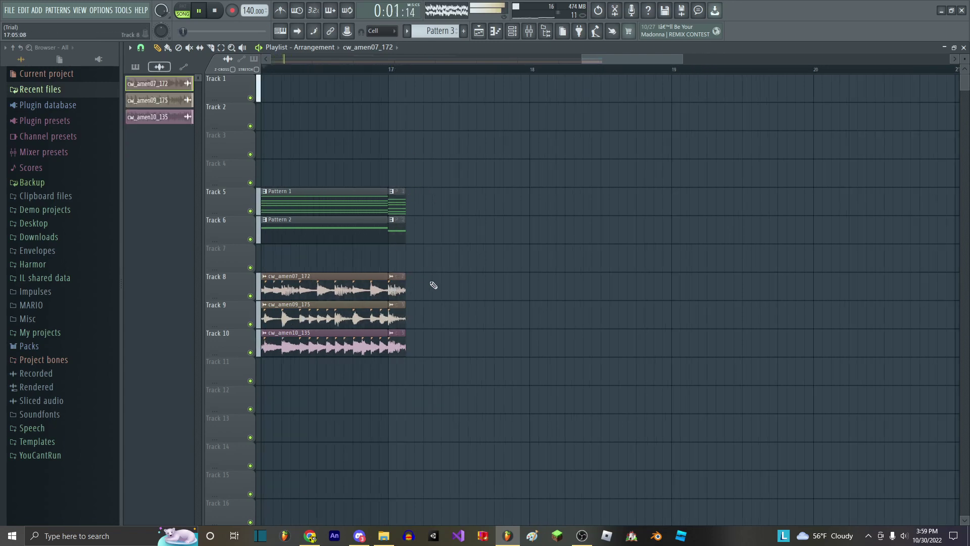
{"action": "double_click", "coordinate": [404, 285]}
{"action": "left_click", "coordinate": [447, 134]}
{"action": "scroll", "coordinate": [412, 228], "scroll_direction": "down", "scroll_amount": 2}
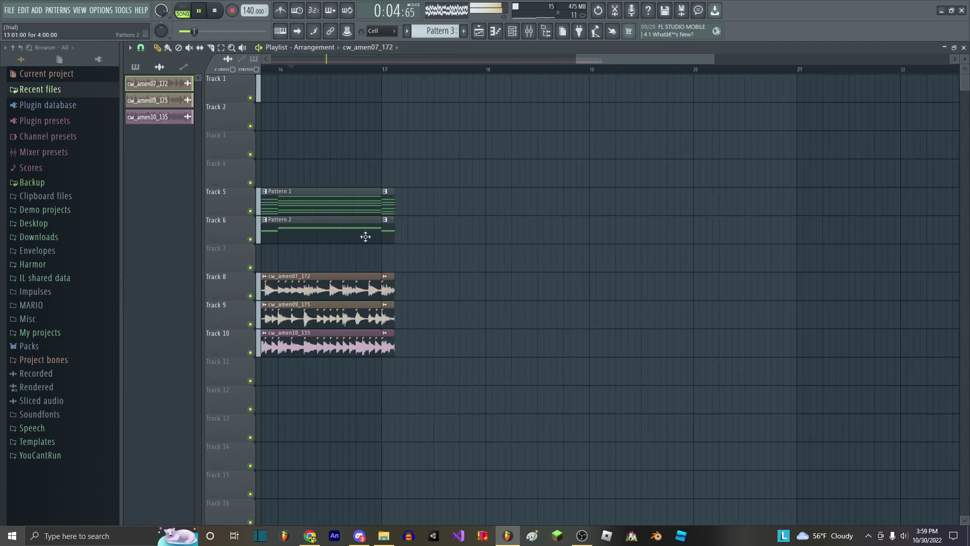
- Extend the Pattern 1 clip that starts at bar 13 on Track 5 to bar 19 and play the ending
{"action": "left_click", "coordinate": [135, 67]}
{"action": "left_click_drag", "start_coordinate": [372, 210], "coordinate": [569, 210]}
{"action": "scroll", "coordinate": [548, 264], "scroll_direction": "down", "scroll_amount": 6, "text": "ctrl"}
{"action": "left_click", "coordinate": [594, 70]}
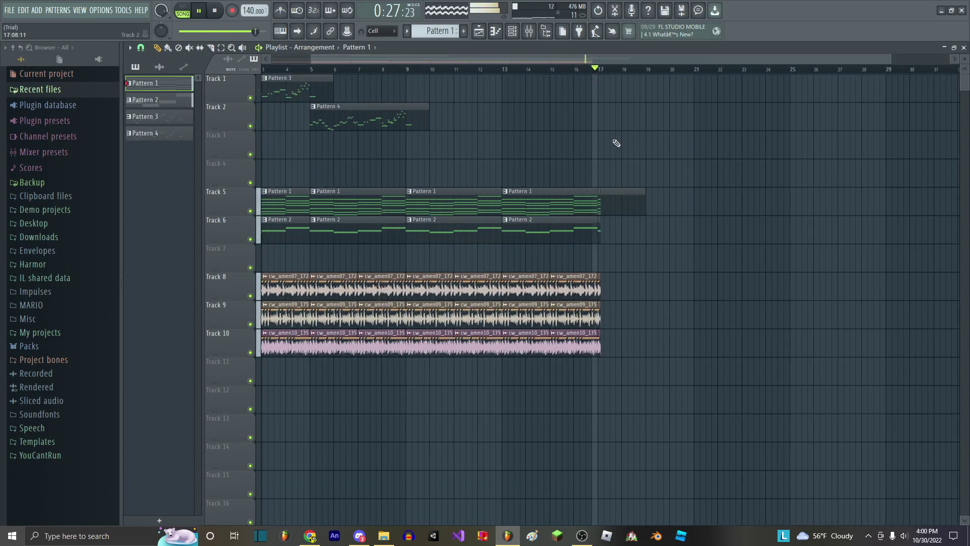
- Slice the clips on Tracks 5 to 10 at the last beat of bar 16 and delete the pieces between the cut and bar 17
{"action": "scroll", "coordinate": [632, 273], "scroll_direction": "up", "scroll_amount": 6, "text": "ctrl"}
{"action": "scroll", "coordinate": [571, 267], "scroll_direction": "up", "scroll_amount": 1, "text": "ctrl"}
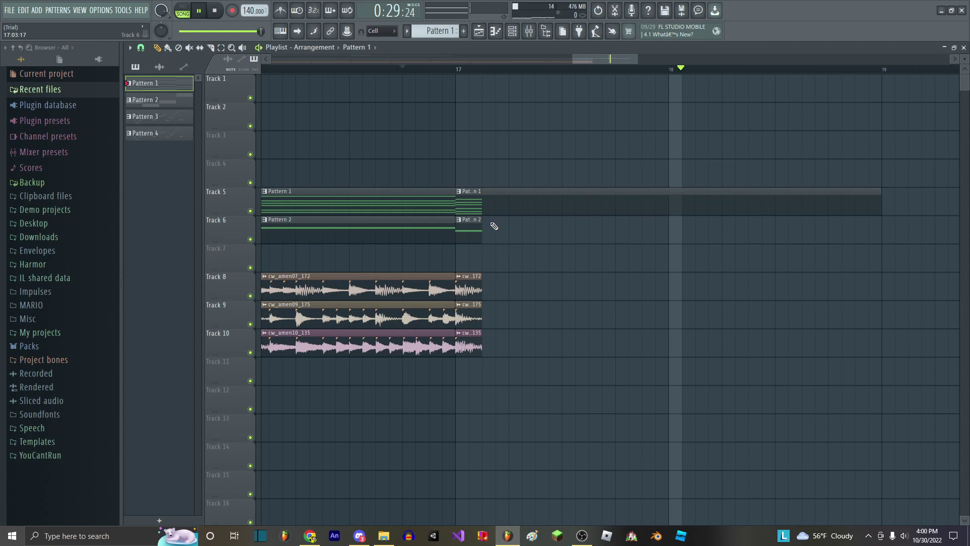
{"action": "left_click_drag", "start_coordinate": [413, 416], "coordinate": [400, 141], "text": "ctrl"}
{"action": "left_click", "coordinate": [442, 153], "text": "ctrl"}
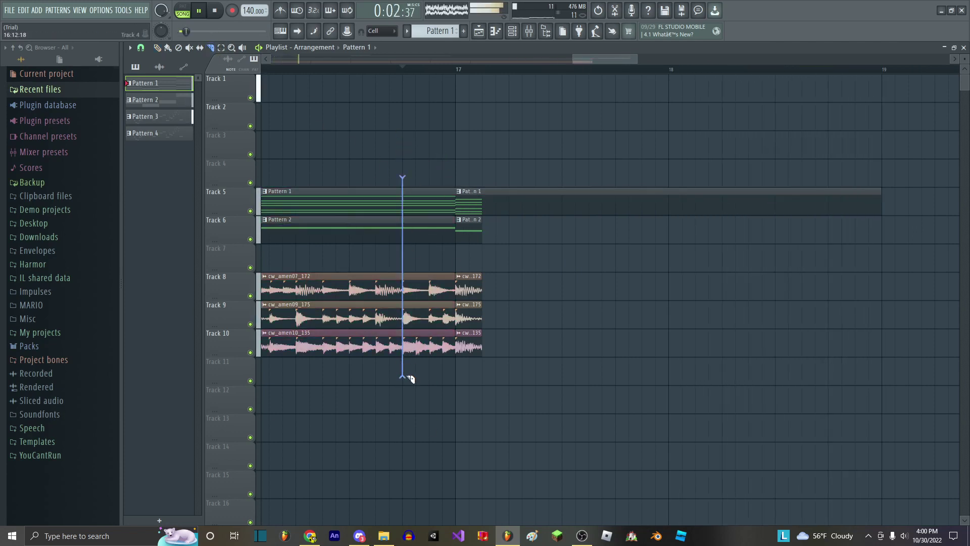
{"action": "left_click_drag", "start_coordinate": [402, 377], "coordinate": [403, 377]}
{"action": "left_click", "coordinate": [157, 49]}
{"action": "right_click", "coordinate": [435, 218]}
{"action": "right_click", "coordinate": [430, 313]}
{"action": "scroll", "coordinate": [428, 333], "scroll_direction": "down", "scroll_amount": 3, "text": "ctrl"}
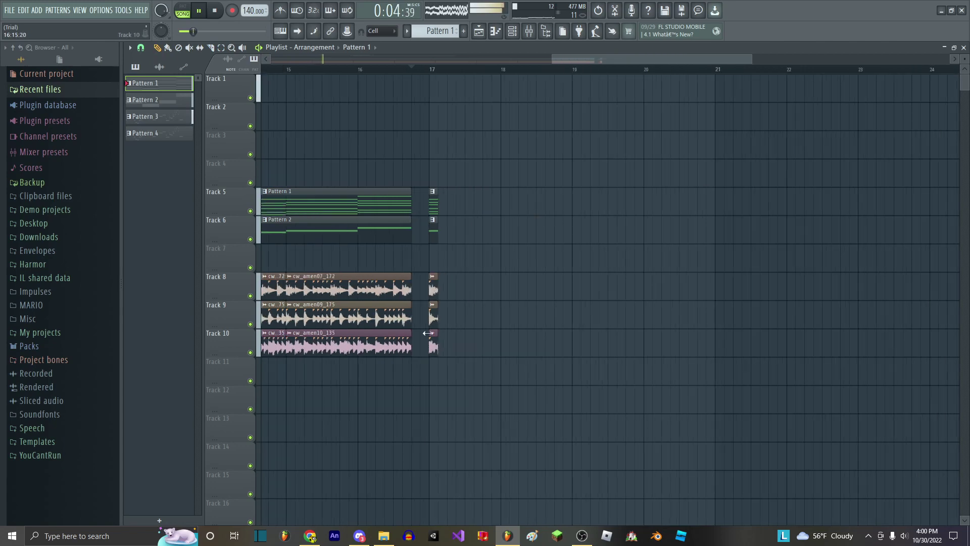
{"action": "left_click", "coordinate": [330, 70]}
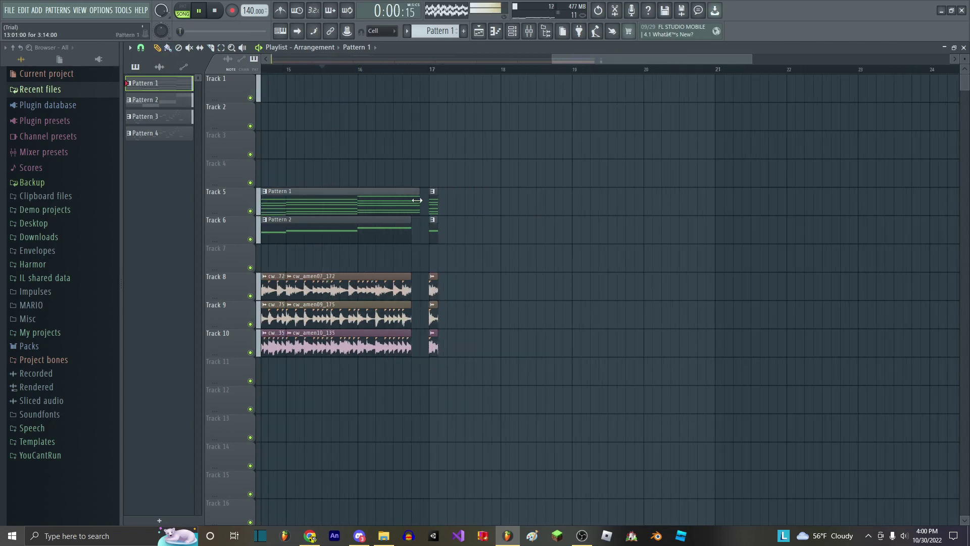
- Extend the Pattern 1 clip from bar 13 to bar 20, slicing it at the last beat of bar 16 and just before bar 20
{"action": "left_click_drag", "start_coordinate": [409, 200], "coordinate": [643, 211]}
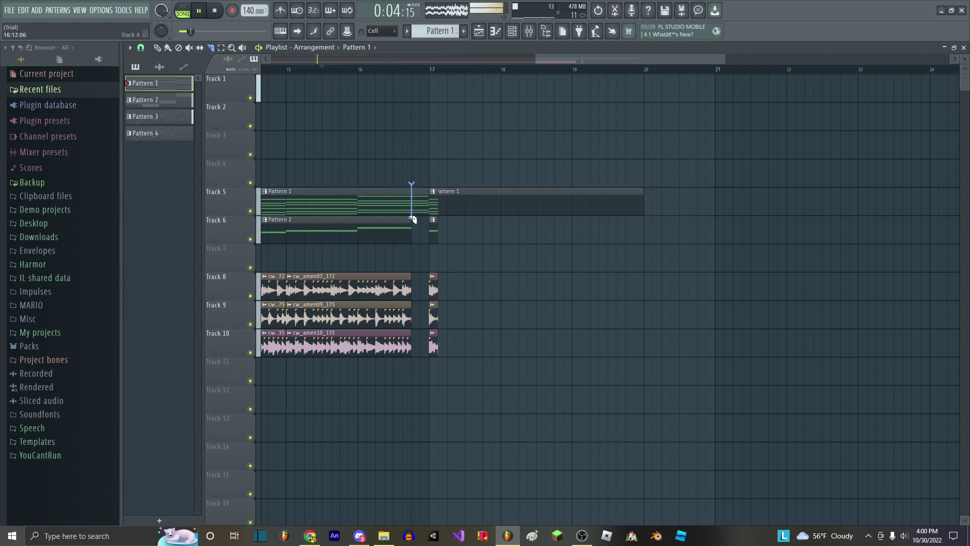
{"action": "left_click_drag", "start_coordinate": [412, 218], "coordinate": [412, 221]}
{"action": "scroll", "coordinate": [436, 220], "scroll_direction": "up", "scroll_amount": 2}
{"action": "left_click_drag", "start_coordinate": [463, 178], "coordinate": [461, 188]}
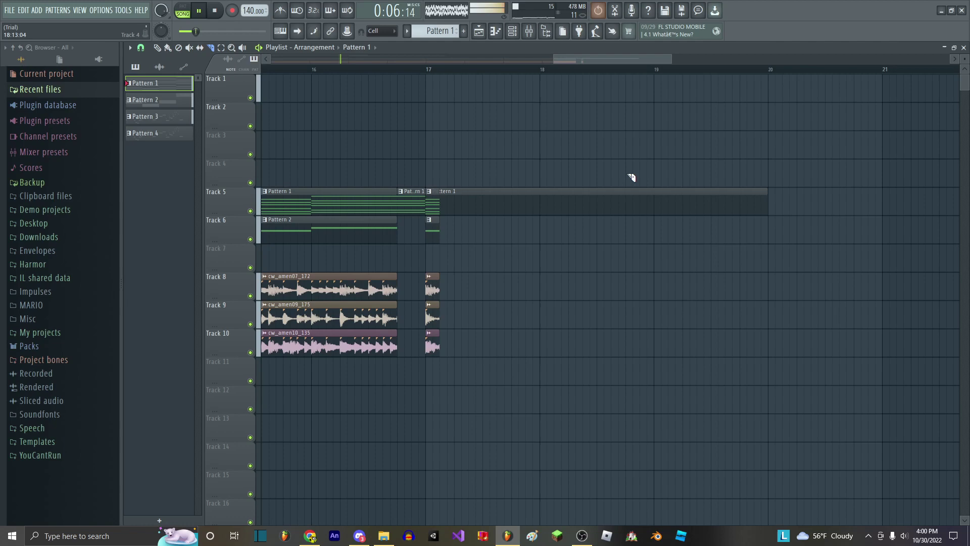
{"action": "left_click_drag", "start_coordinate": [748, 183], "coordinate": [748, 230]}
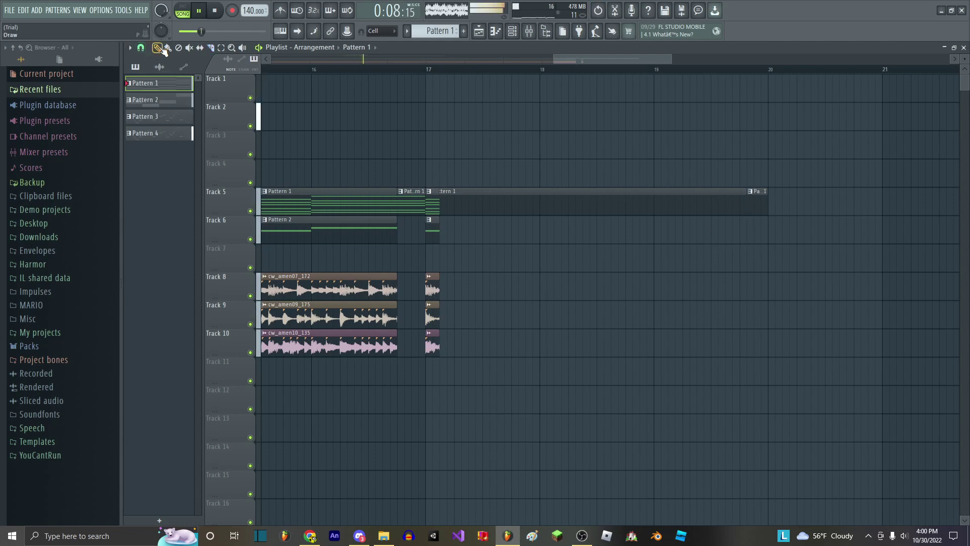
- Delete the extended Pattern 1 pieces between the two cuts, keeping the short one before bar 20, and play back the ending
{"action": "left_click", "coordinate": [157, 48]}
{"action": "right_click", "coordinate": [414, 206]}
{"action": "right_click", "coordinate": [445, 205]}
{"action": "left_click", "coordinate": [299, 70]}
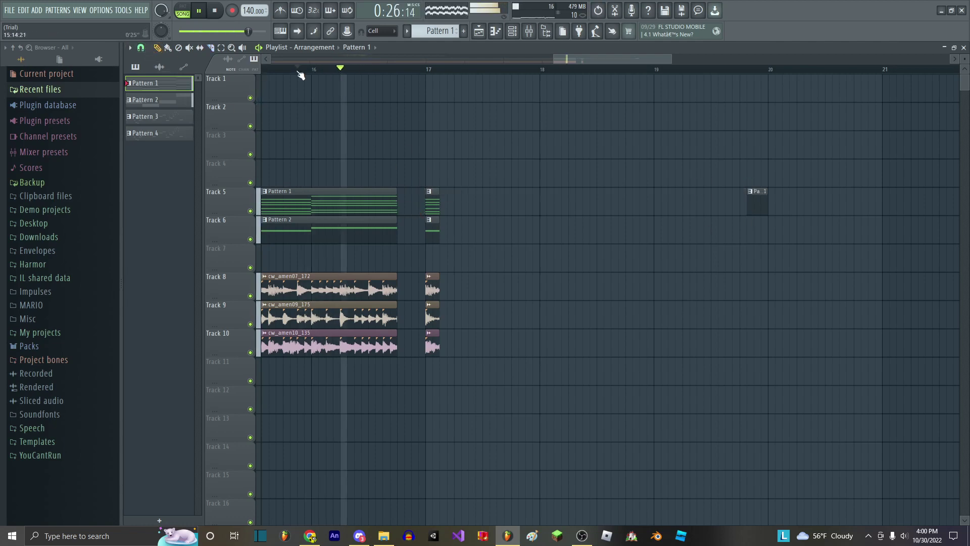
{"action": "scroll", "coordinate": [460, 276], "scroll_direction": "down", "scroll_amount": 2}
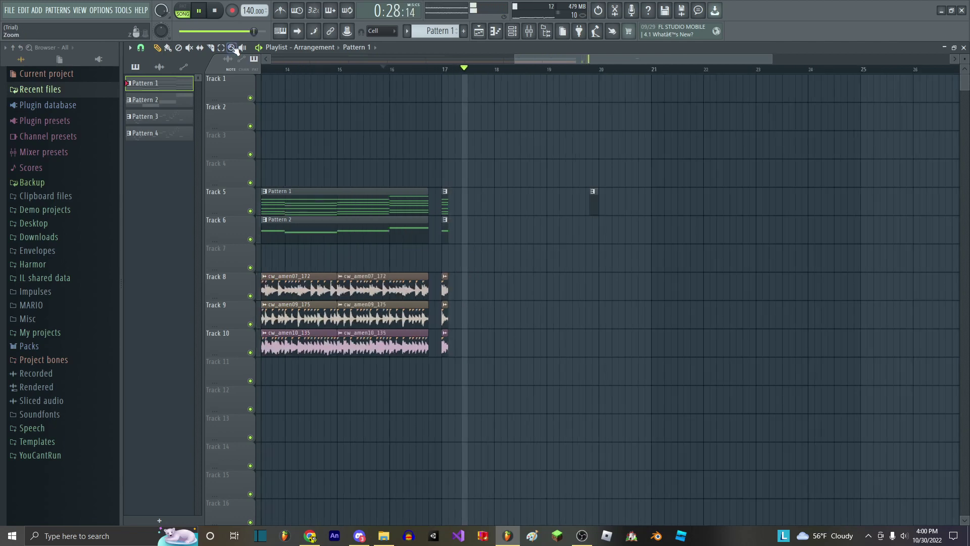
{"action": "key", "text": "space"}
- Create Pattern 5 and open the FNF_Boyfriend channel in the piano roll
{"action": "scroll", "coordinate": [433, 162], "scroll_direction": "down", "scroll_amount": 3}
{"action": "left_click", "coordinate": [463, 31]}
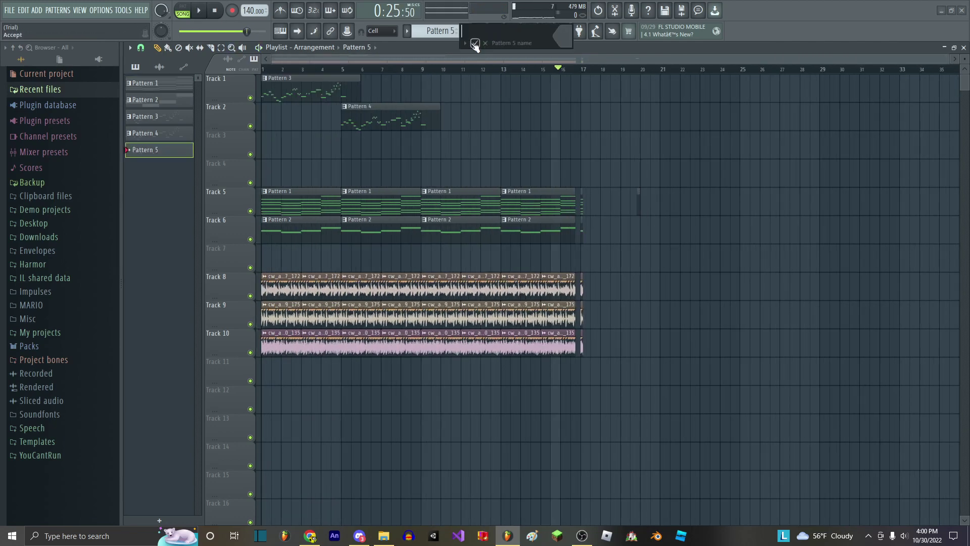
{"action": "left_click", "coordinate": [496, 31]}
{"action": "left_click", "coordinate": [372, 47]}
{"action": "left_click", "coordinate": [371, 104]}
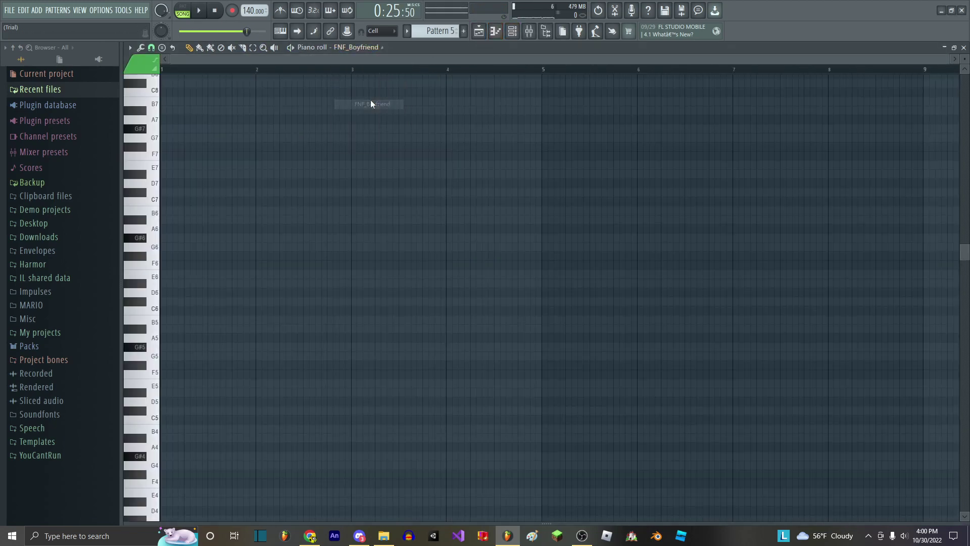
- Draw one-beat G#5 and B5 notes in succession from the start of bar 1
{"action": "left_click", "coordinate": [178, 346]}
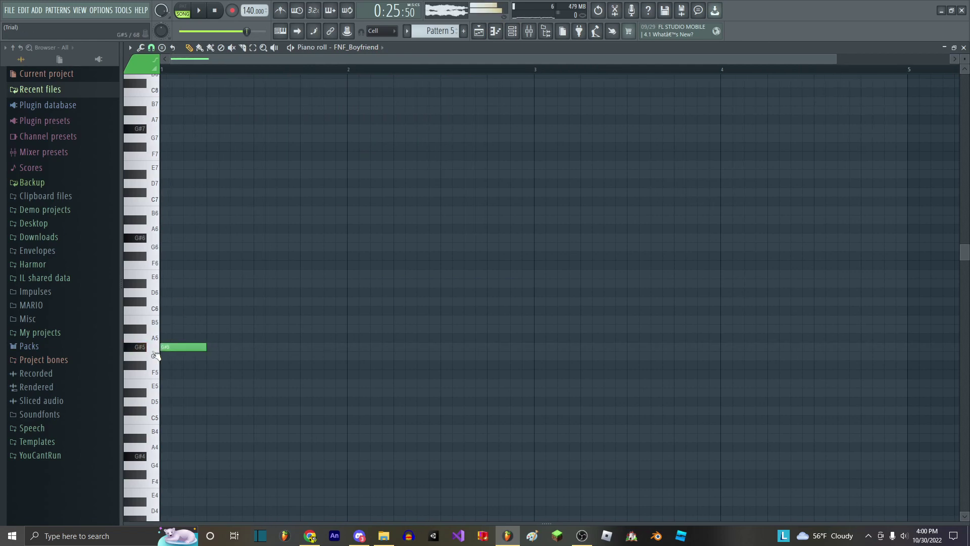
{"action": "left_click", "coordinate": [210, 320]}
{"action": "left_click", "coordinate": [257, 336]}
{"action": "right_click", "coordinate": [261, 337]}
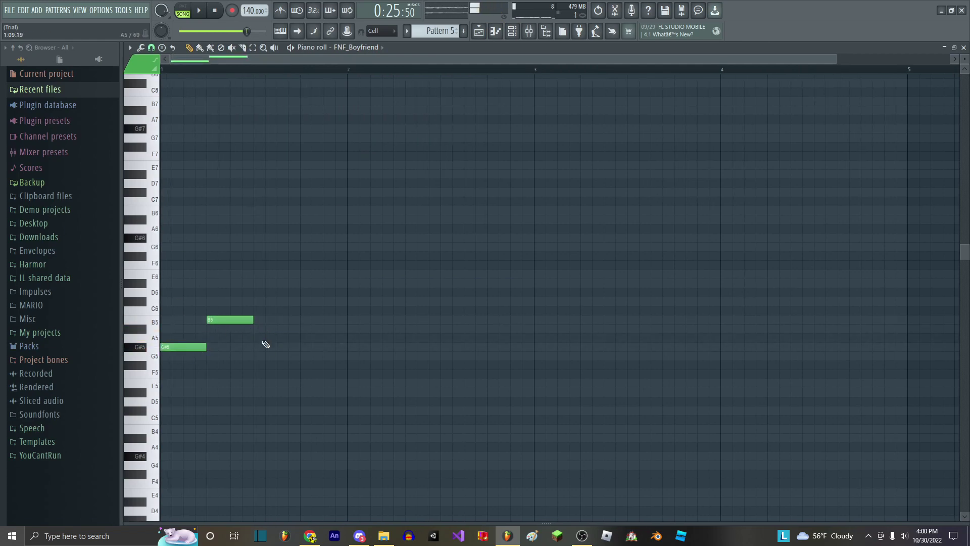
- Fill the second half of bar 1 with sixteenth notes A#5, C#6, B5, D#6, E6, C#6, D#6 and C#6
{"action": "left_click", "coordinate": [281, 319]}
{"action": "left_click_drag", "start_coordinate": [271, 292], "coordinate": [271, 301]}
{"action": "left_click", "coordinate": [293, 283]}
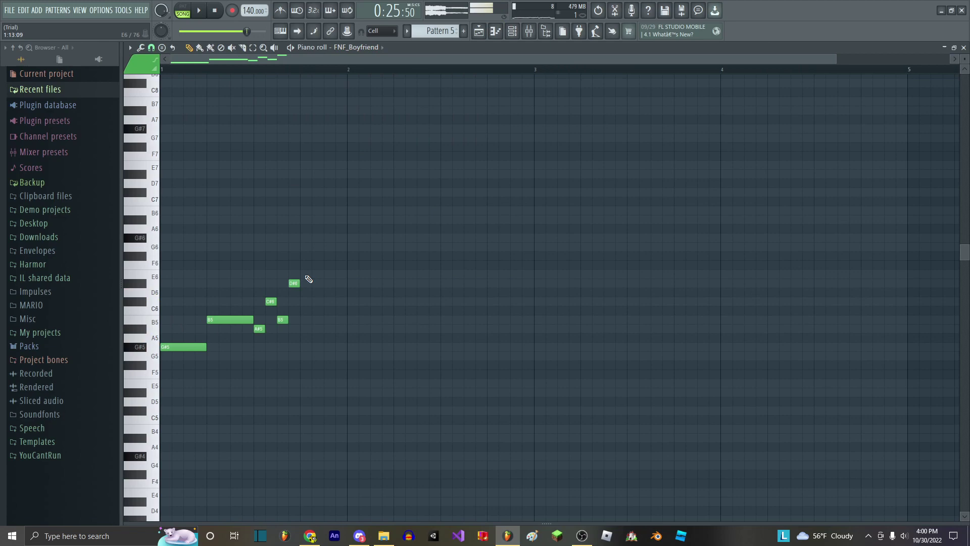
{"action": "left_click", "coordinate": [306, 274]}
{"action": "left_click", "coordinate": [328, 283]}
{"action": "left_click", "coordinate": [328, 301]}
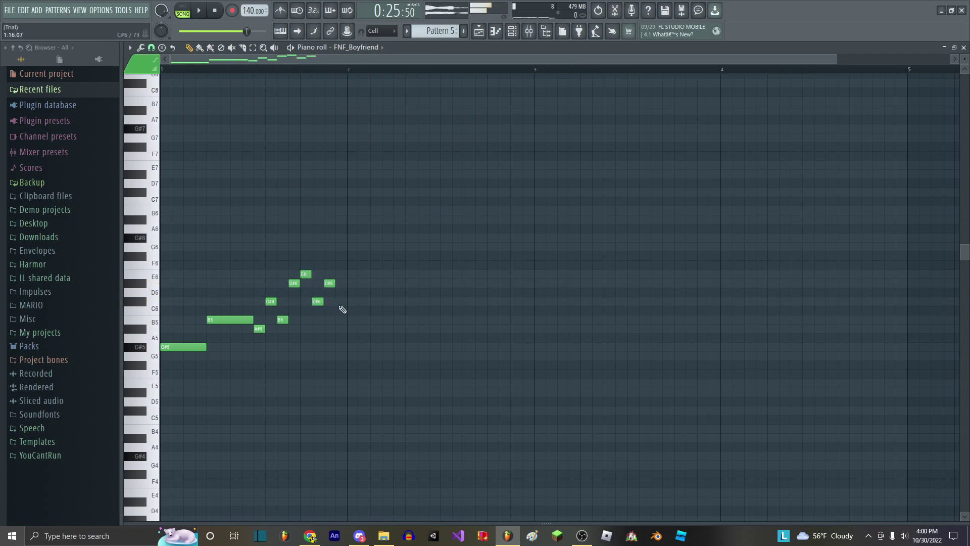
- Draw bar 2's melody in sixteenth notes: G5, E5, D#5, E5, G#5, G5, B5, G#5, A#5, B5, G#5, A#5, G5, G#5, E5, D#5
{"action": "left_click", "coordinate": [352, 356]}
{"action": "left_click", "coordinate": [364, 383]}
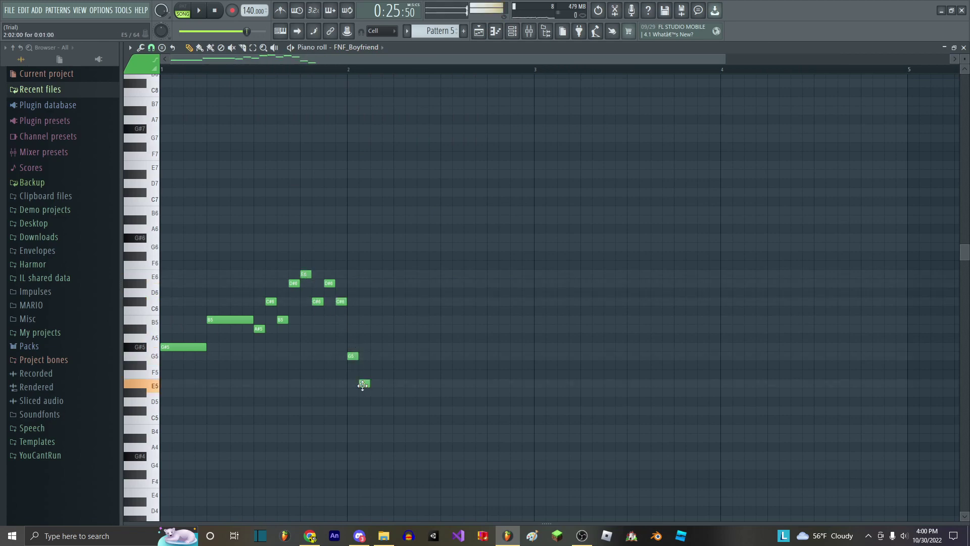
{"action": "left_click", "coordinate": [376, 392]}
{"action": "left_click", "coordinate": [387, 383]}
{"action": "left_click", "coordinate": [399, 365]}
{"action": "left_click", "coordinate": [398, 349]}
{"action": "right_click", "coordinate": [400, 365]}
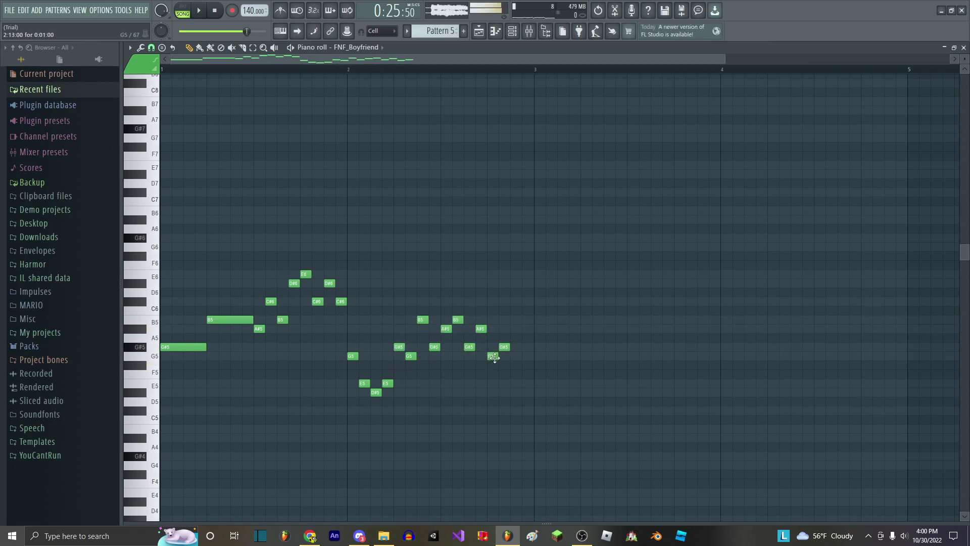
{"action": "left_click", "coordinate": [527, 393]}
- Draw bar 3's melody in sixteenth notes: G#5, B5, A#5, C#6, B5, G5, A#5, G5, G#5, E5, G5, E5, G#5, B5, G5, B5
{"action": "scroll", "coordinate": [526, 393], "scroll_direction": "down", "scroll_amount": 2}
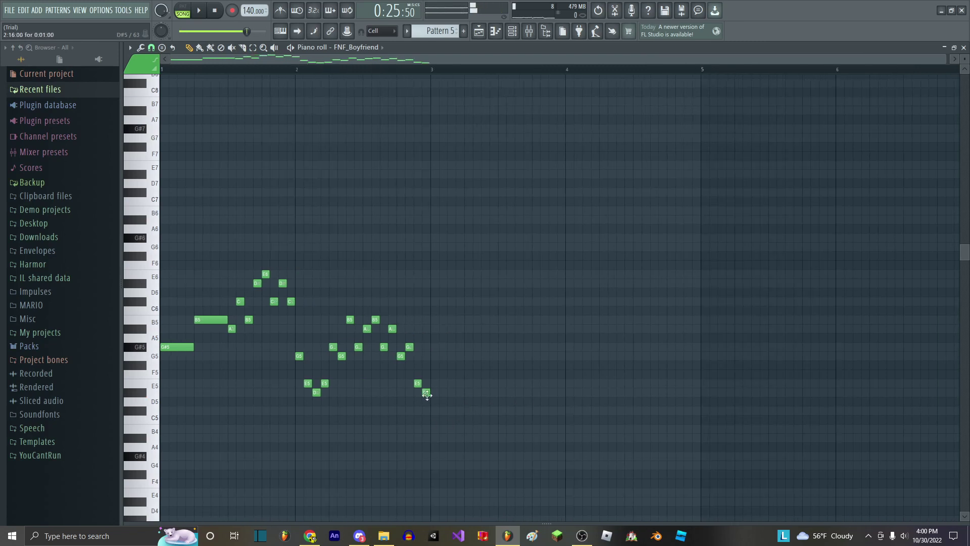
{"action": "left_click", "coordinate": [434, 348]}
{"action": "double_click", "coordinate": [445, 328]}
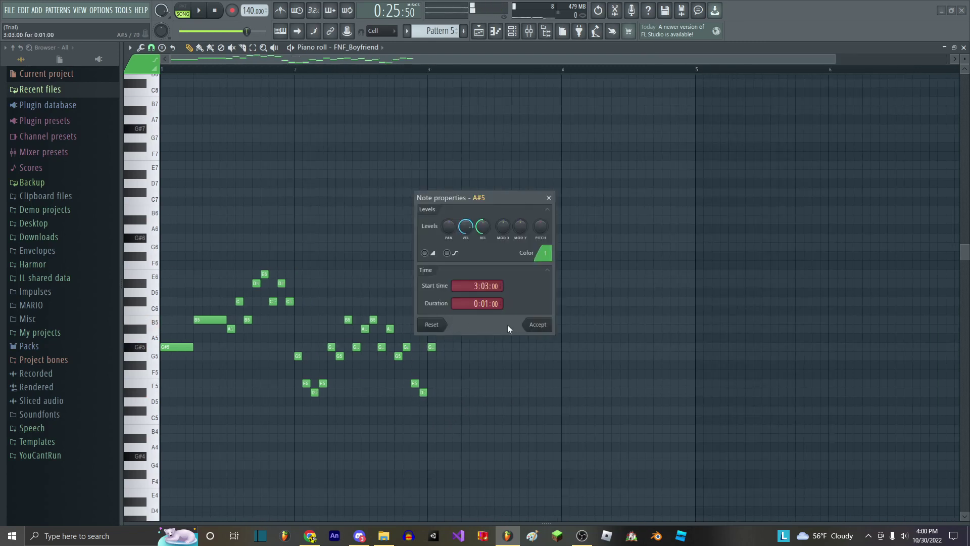
{"action": "left_click", "coordinate": [507, 326]}
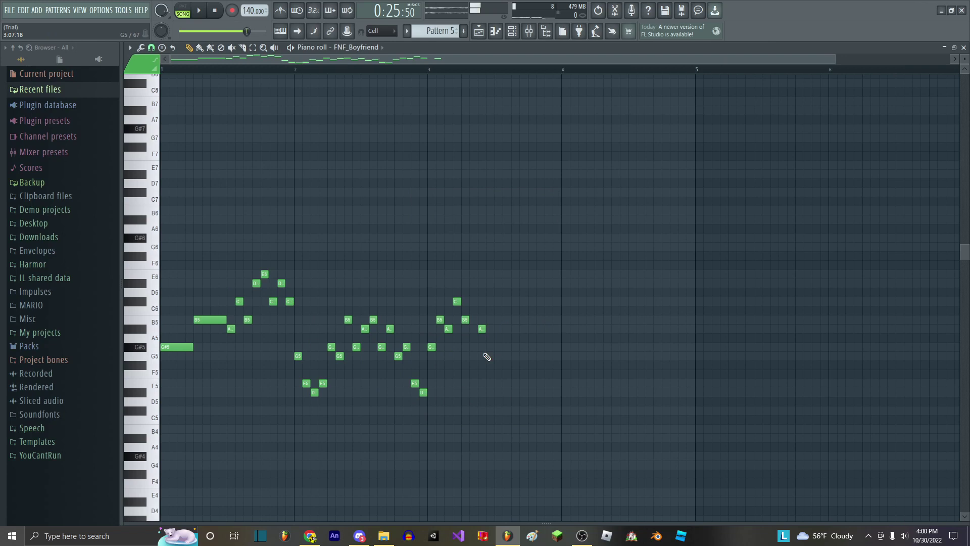
{"action": "left_click", "coordinate": [488, 355]}
{"action": "left_click", "coordinate": [474, 355]}
{"action": "left_click", "coordinate": [514, 356]}
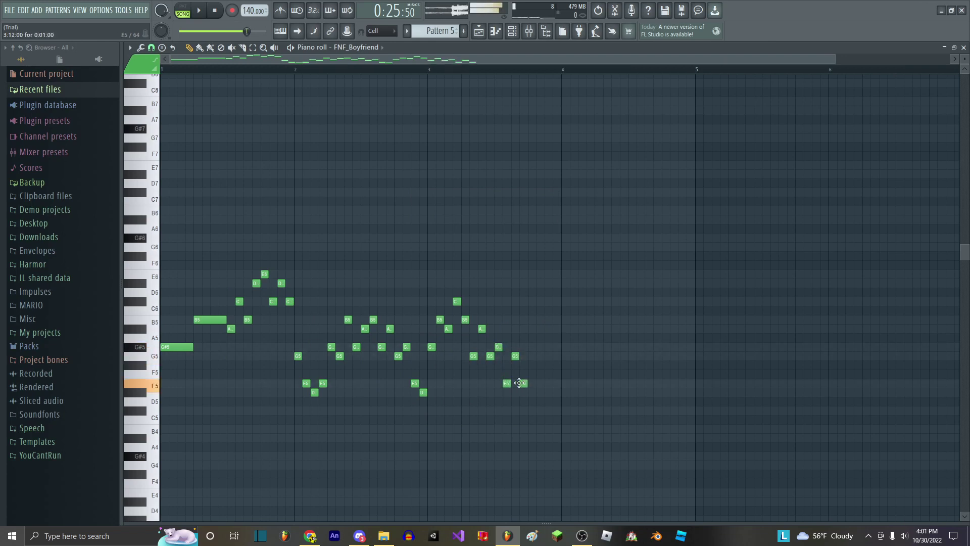
{"action": "left_click", "coordinate": [557, 319]}
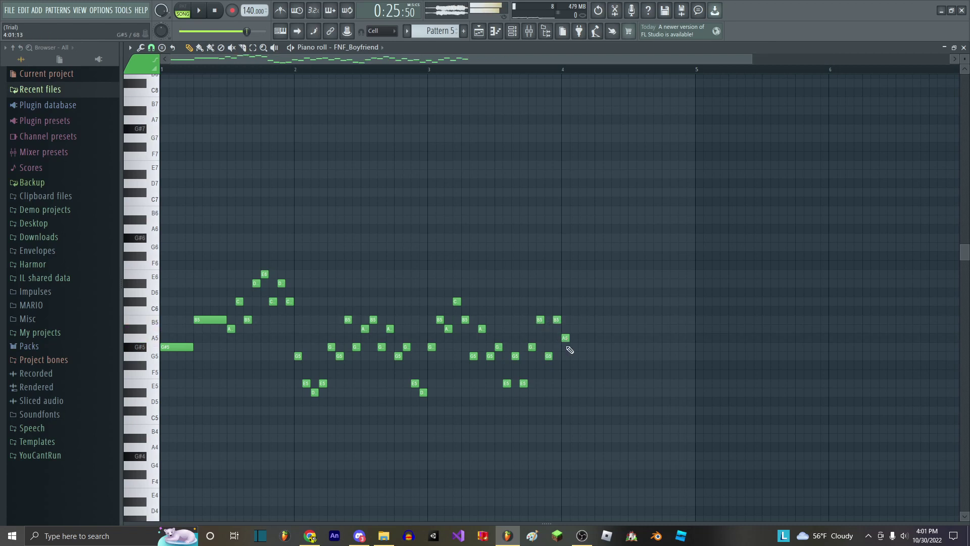
- Fill the first half of bar 4 with sixteenth notes A#5, D#6, A#5, D#6, C#6, A#5, B5 and A#5
{"action": "left_click", "coordinate": [565, 328]}
{"action": "left_click", "coordinate": [581, 319]}
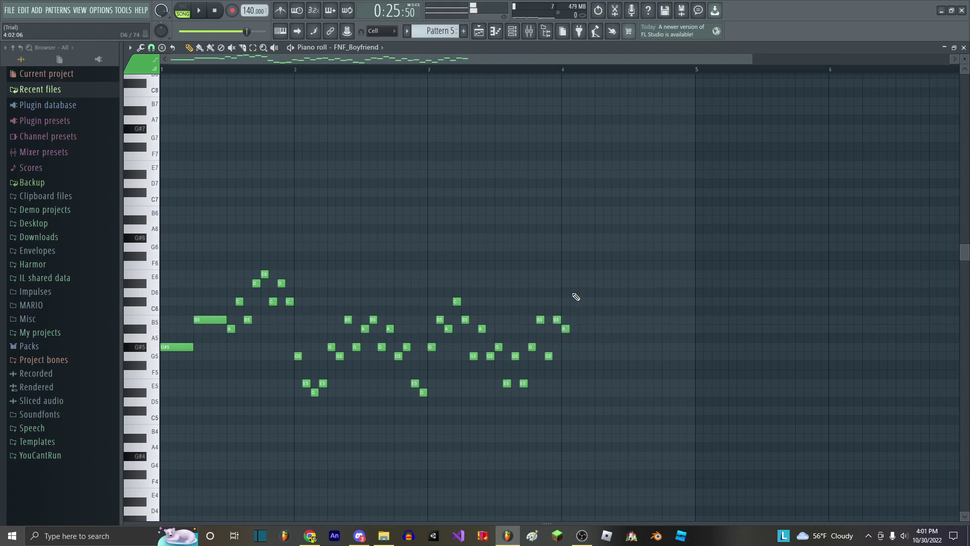
{"action": "double_click", "coordinate": [579, 330]}
{"action": "left_click", "coordinate": [546, 328]}
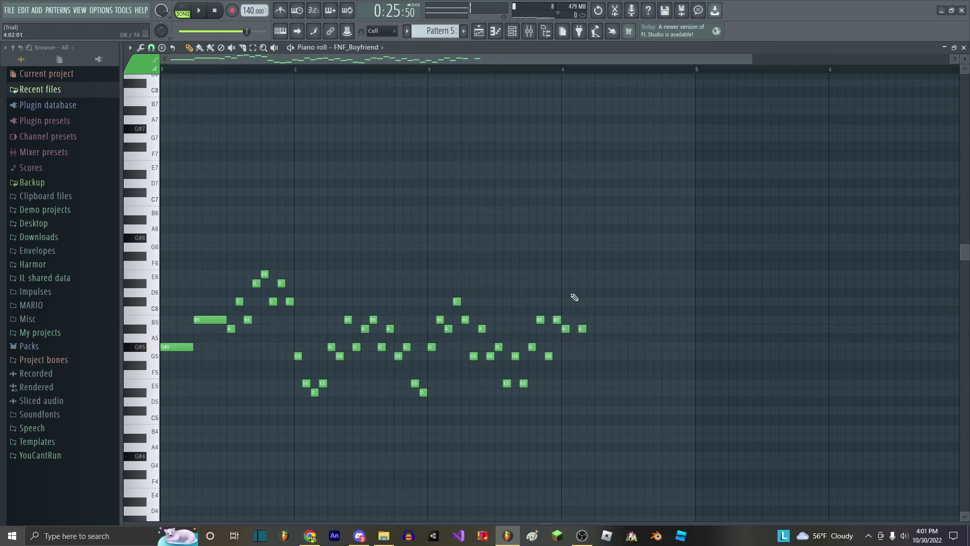
{"action": "left_click", "coordinate": [615, 320]}
{"action": "left_click", "coordinate": [623, 329]}
{"action": "left_click", "coordinate": [605, 329]}
- Fill the second half of bar 4 with sixteenth notes G#5, E5, G5, E5, D#5, C#5, B4 and A#4
{"action": "left_click", "coordinate": [631, 347]}
{"action": "left_click", "coordinate": [648, 356]}
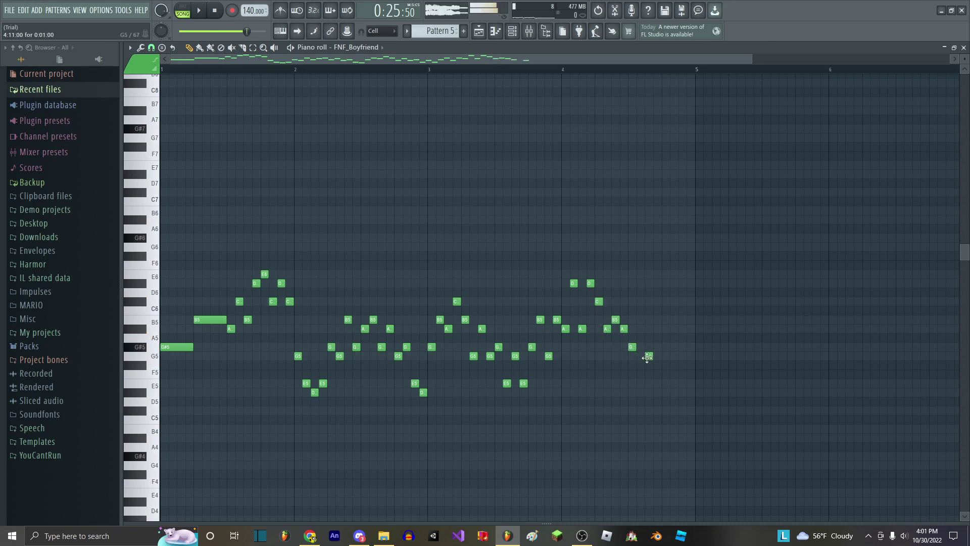
{"action": "left_click", "coordinate": [657, 383]}
{"action": "left_click", "coordinate": [665, 392]}
{"action": "left_click", "coordinate": [673, 411]}
{"action": "double_click", "coordinate": [682, 428]}
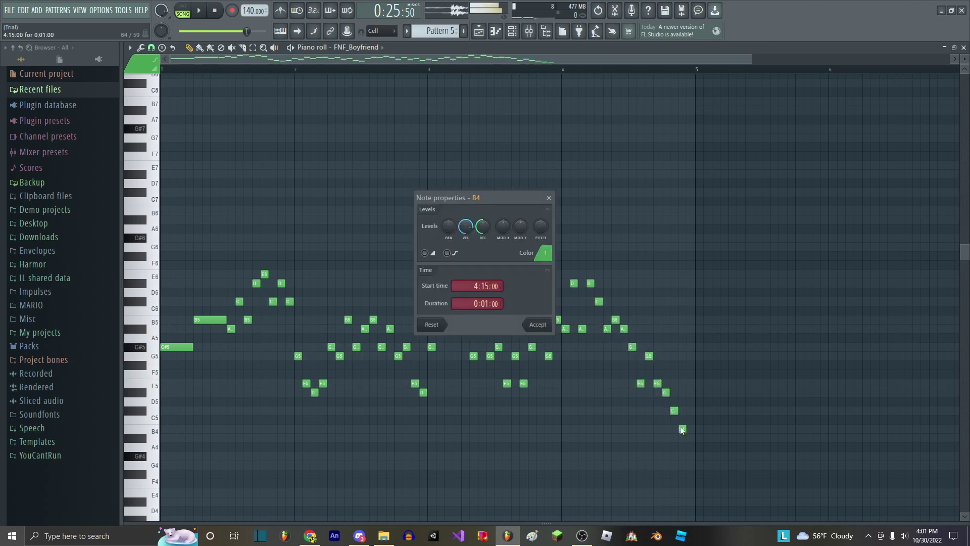
{"action": "left_click", "coordinate": [545, 326]}
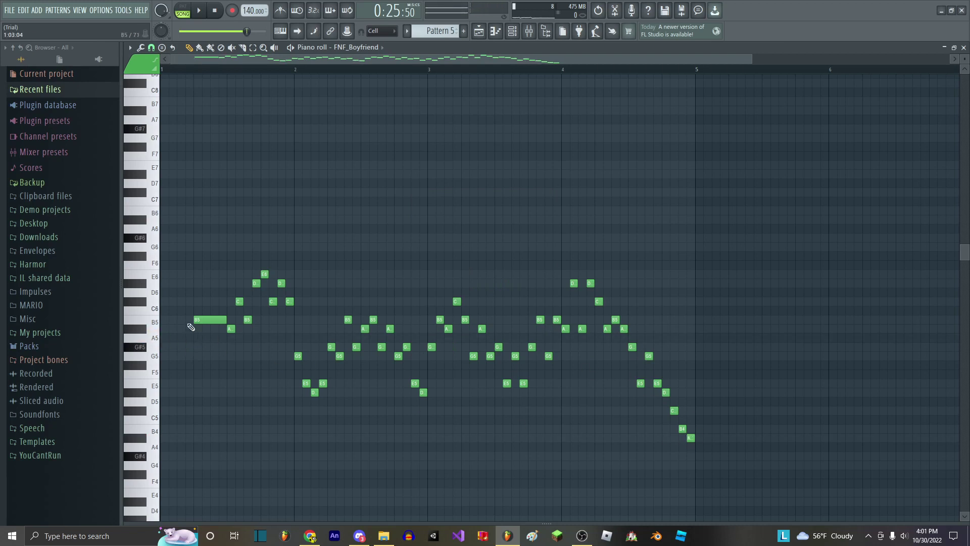
- End the melody with a one-beat G#4 at the start of bar 5 and transpose the whole melody down one octave
{"action": "left_click", "coordinate": [169, 347]}
{"action": "left_click", "coordinate": [700, 347]}
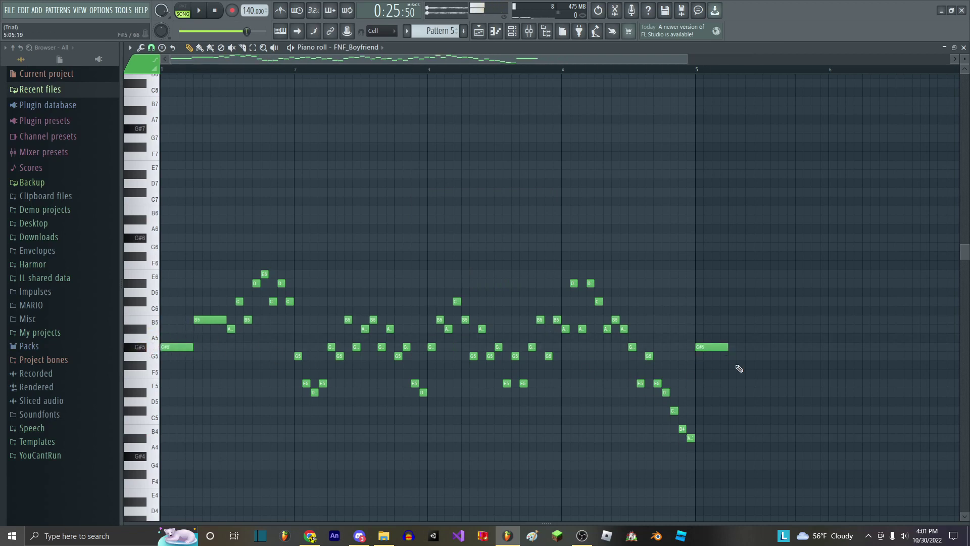
{"action": "key", "text": "ctrl+Down"}
{"action": "scroll", "coordinate": [496, 281], "scroll_direction": "down", "scroll_amount": 2, "text": "ctrl"}
{"action": "scroll", "coordinate": [472, 195], "scroll_direction": "down", "scroll_amount": 5}
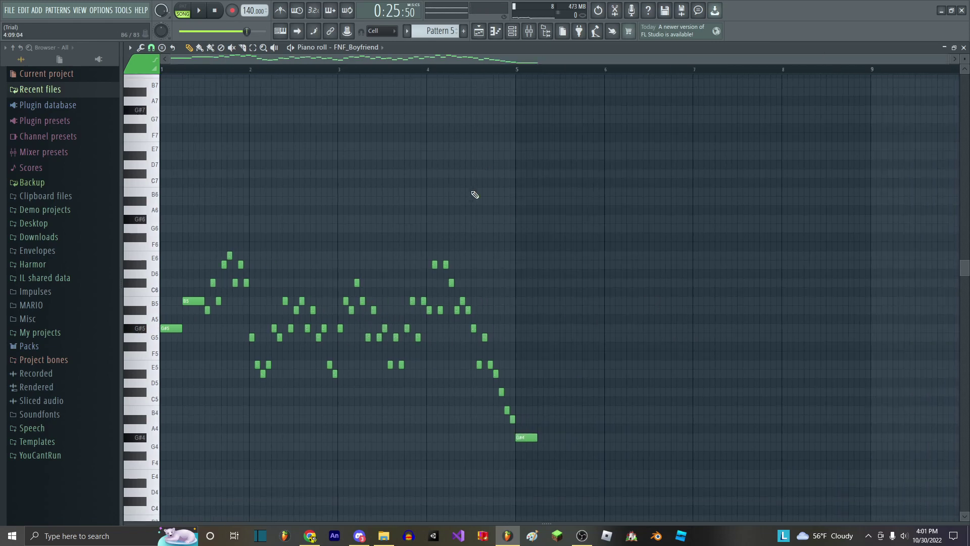
{"action": "key", "text": "ctrl+Down"}
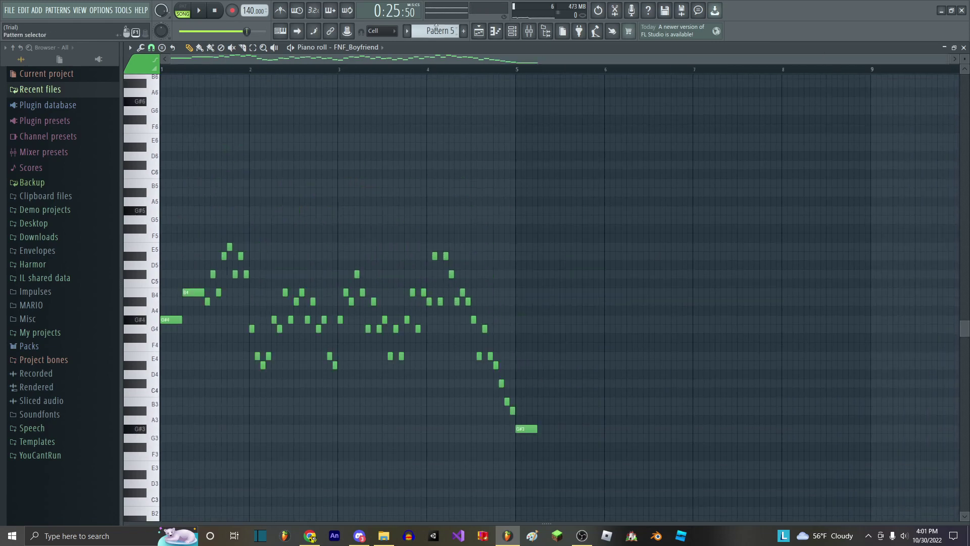
- Paste the melody into the Boil channel of Pattern 6 and transpose it up two octaves
{"action": "left_click_drag", "start_coordinate": [437, 29], "coordinate": [437, 22]}
{"action": "key", "text": "ctrl+v"}
{"action": "left_click", "coordinate": [356, 47]}
{"action": "left_click", "coordinate": [368, 118]}
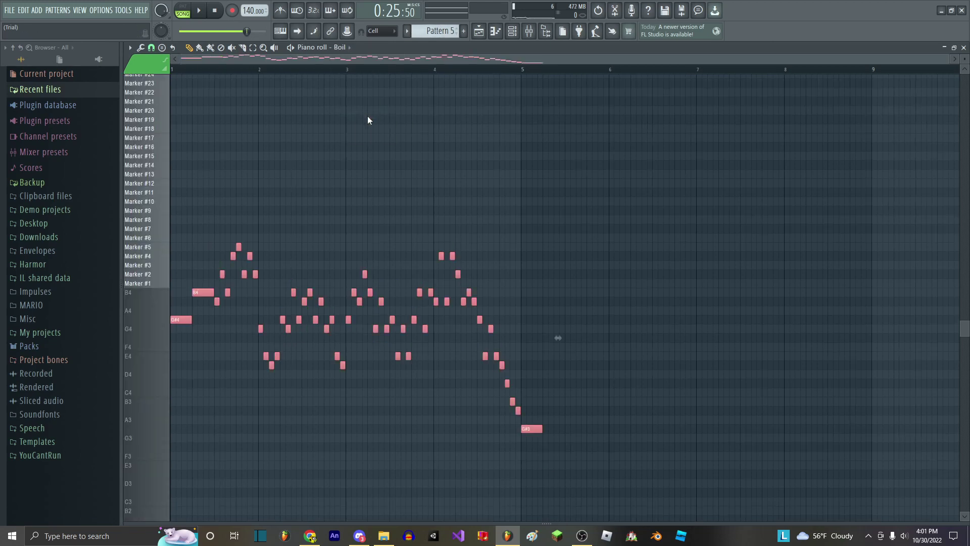
{"action": "key", "text": "ctrl+Up"}
{"action": "key", "text": "ctrl+Up"}
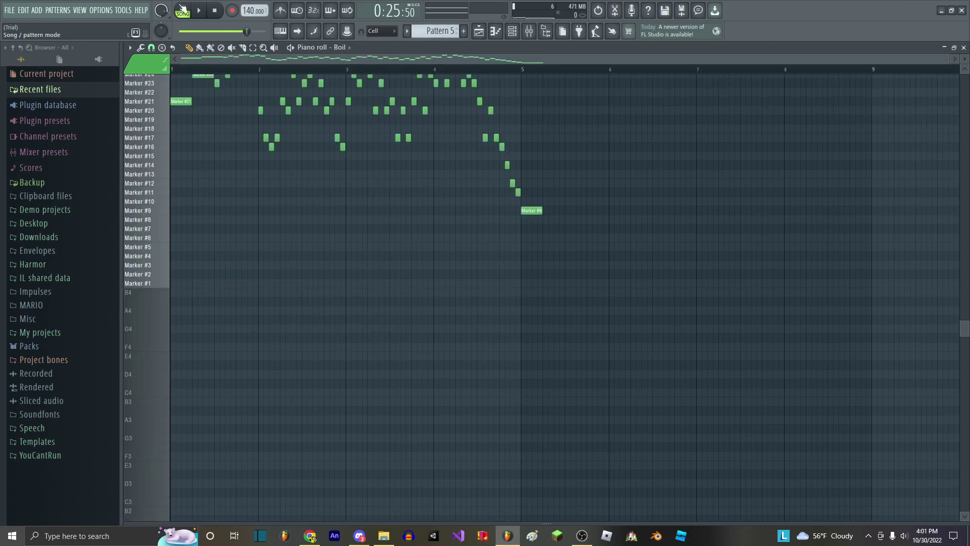
- Play Pattern 6 in pattern mode to audition the Boil melody
{"action": "left_click", "coordinate": [183, 9]}
{"action": "key", "text": "space"}
{"action": "scroll", "coordinate": [262, 205], "scroll_direction": "up", "scroll_amount": 3}
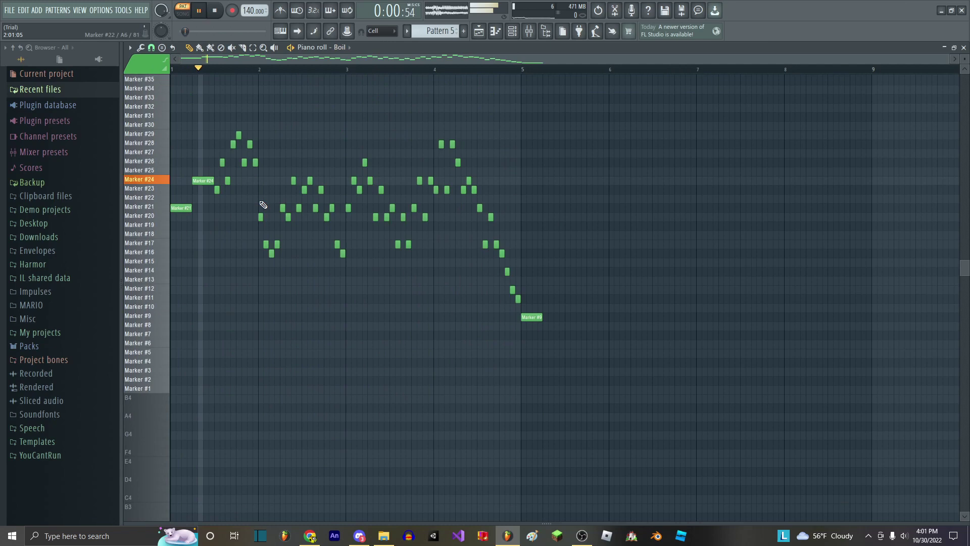
- Place Pattern 5 at bar 9 on Track 1 and Pattern 6 at bar 13 on Track 2 in the playlist
{"action": "left_click", "coordinate": [964, 47]}
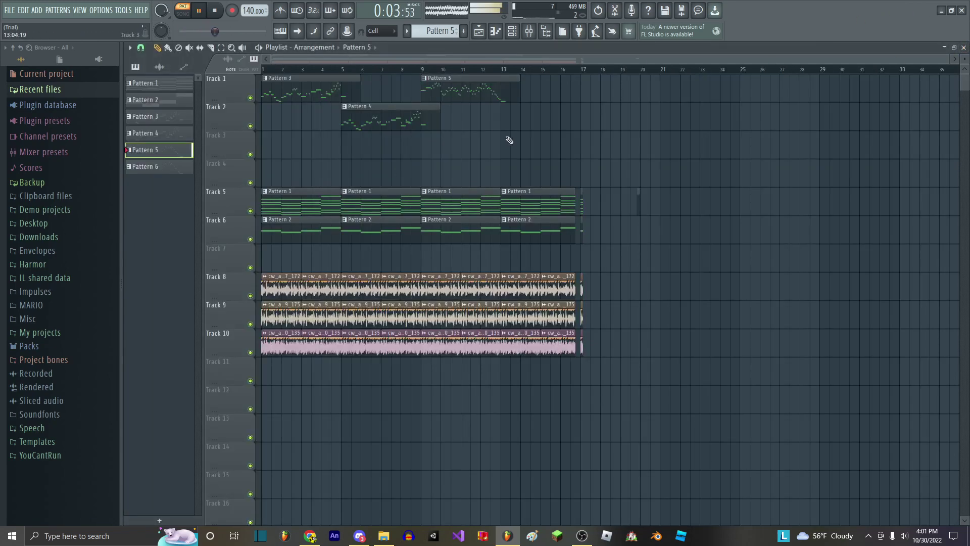
{"action": "left_click", "coordinate": [177, 170]}
{"action": "left_click", "coordinate": [504, 112]}
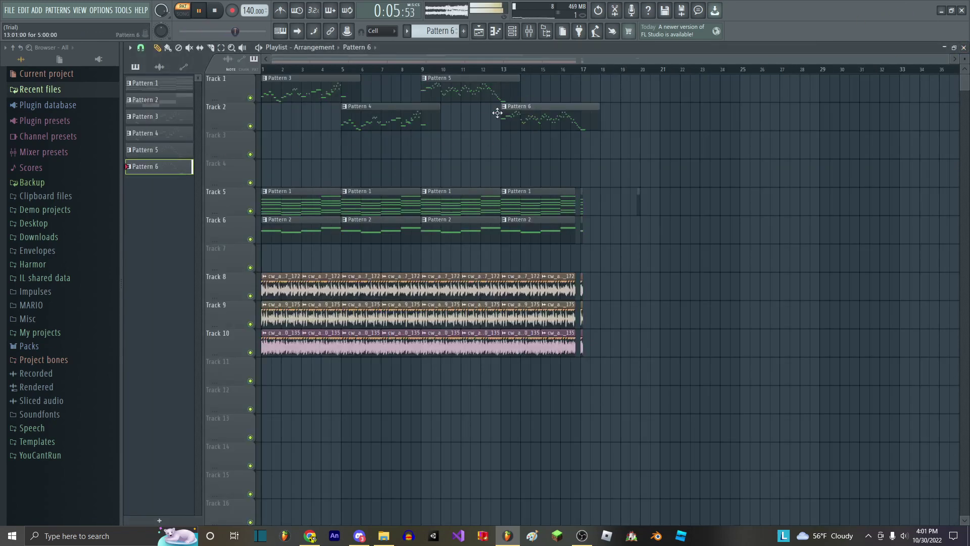
- Play the arrangement from the start in song mode and check the channel levels in the mixer
{"action": "left_click", "coordinate": [497, 33]}
{"action": "left_click", "coordinate": [495, 31]}
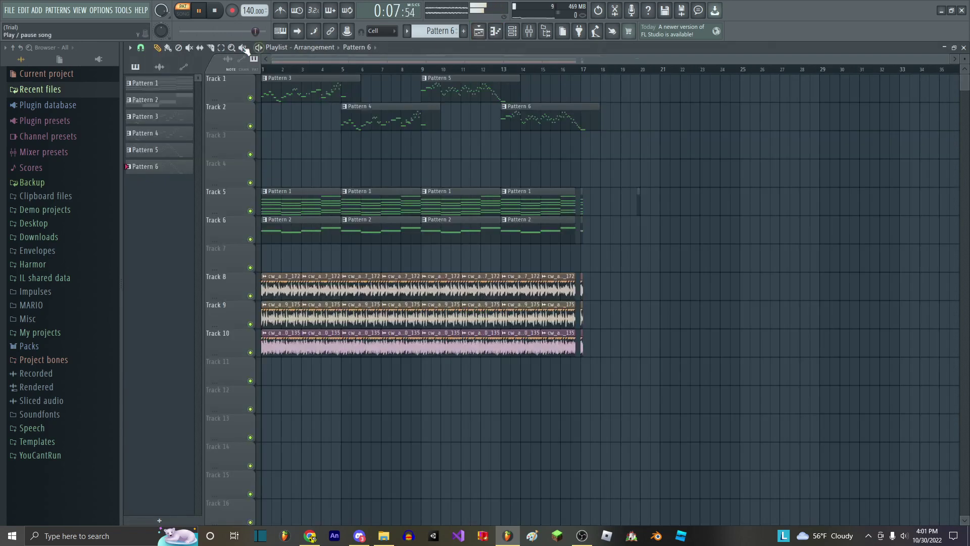
{"action": "left_click", "coordinate": [183, 13]}
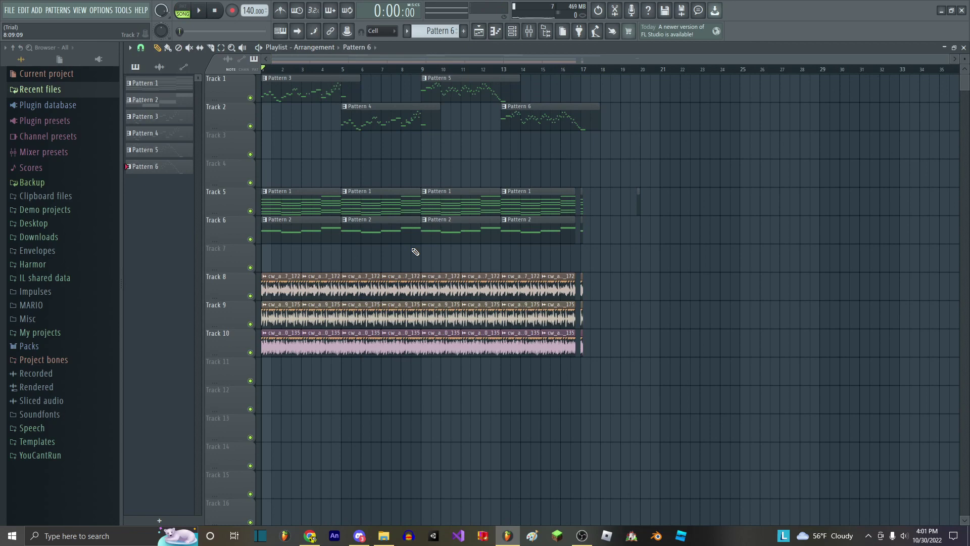
{"action": "left_click", "coordinate": [200, 14]}
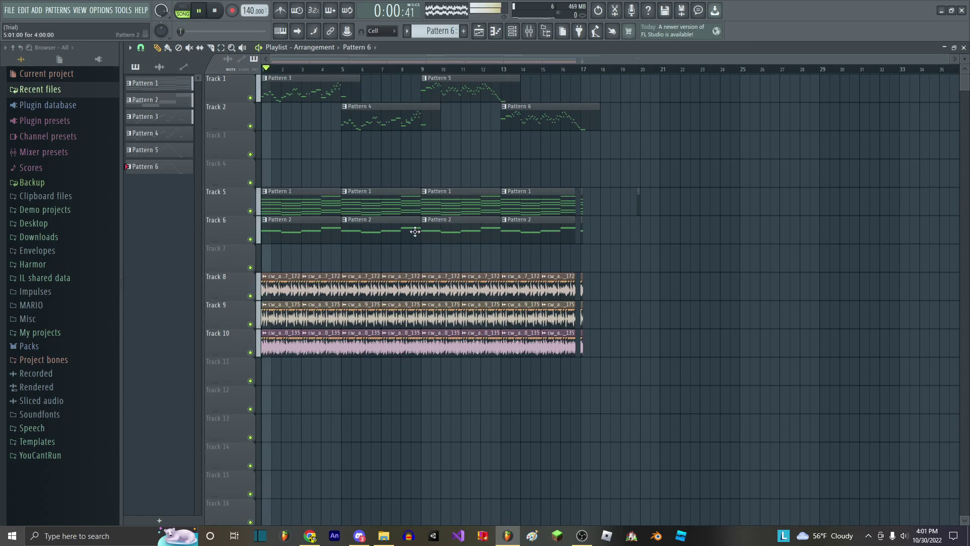
{"action": "left_click", "coordinate": [529, 31]}
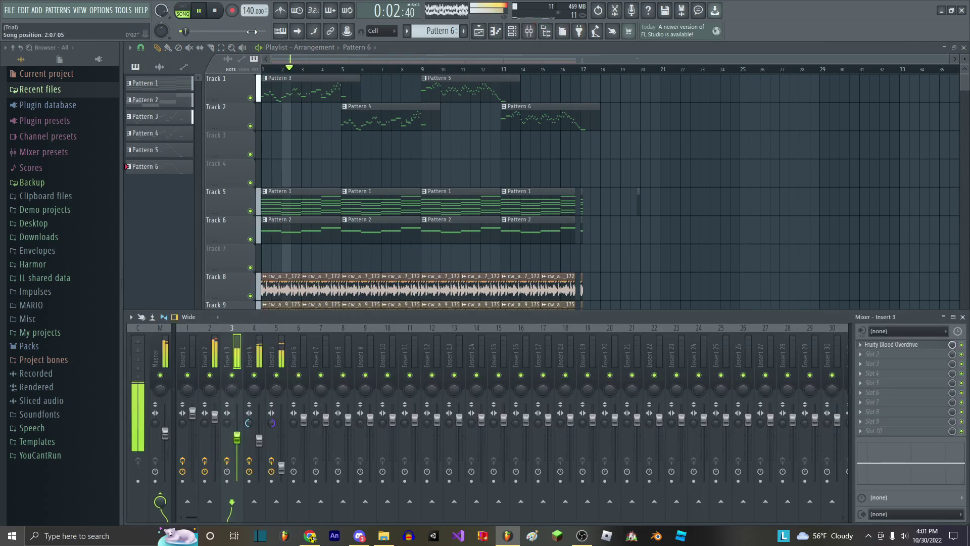
{"action": "key", "text": "F9"}
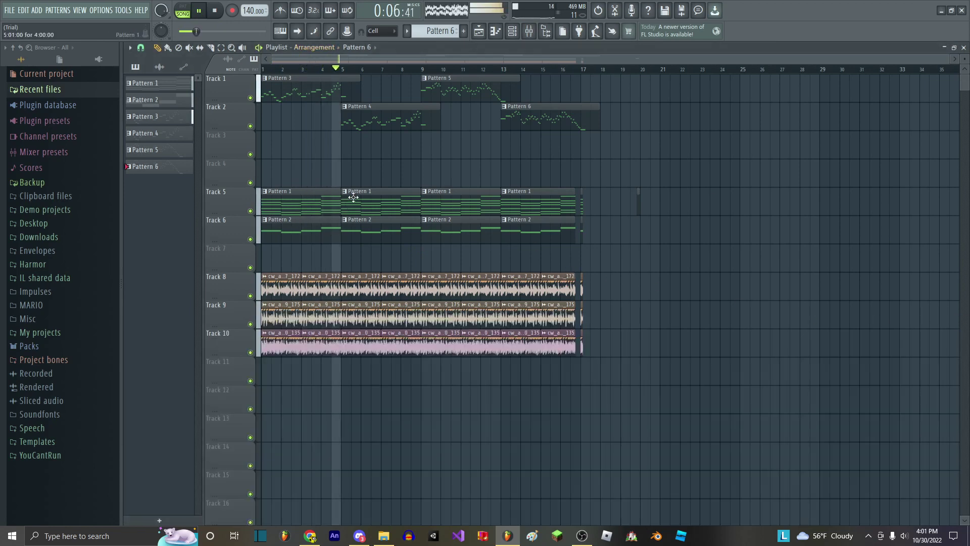
- Raise the volume of mixer Insert 2 slightly while the song plays
{"action": "left_click", "coordinate": [532, 32]}
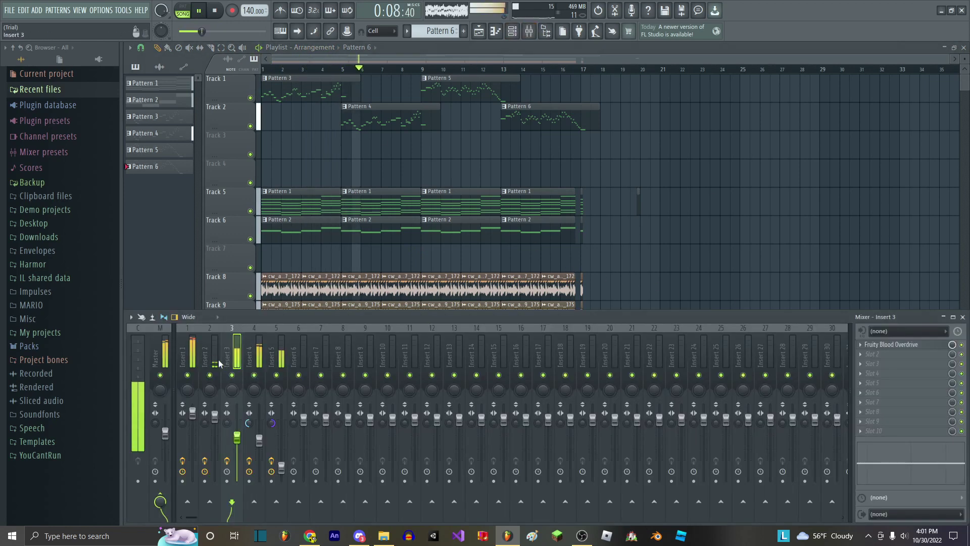
{"action": "left_click", "coordinate": [189, 379]}
{"action": "left_click_drag", "start_coordinate": [215, 417], "coordinate": [215, 407]}
{"action": "key", "text": "F9"}
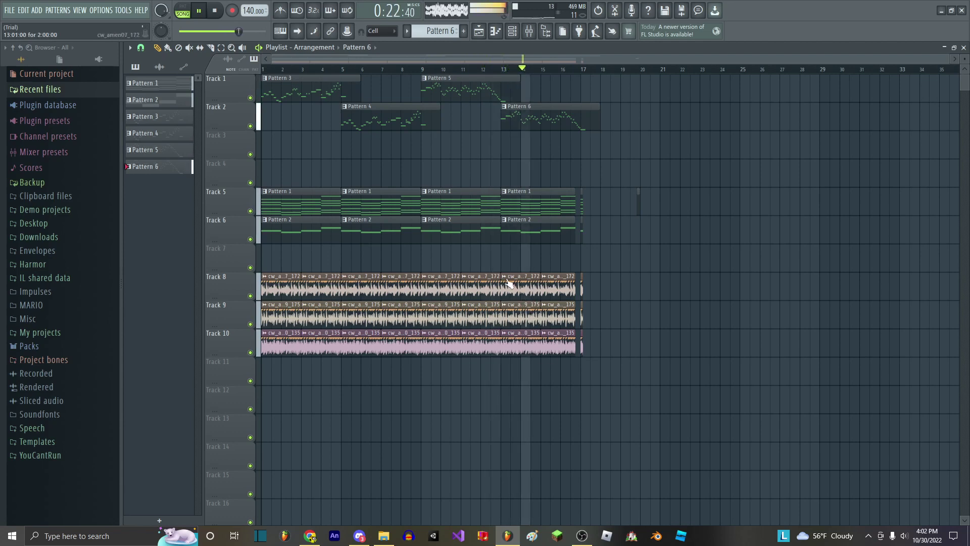
- Duplicate the short bar 17 clips on Tracks 5, 6, 8, 9 and 10 onto the bar's second beat, and stop playback
{"action": "scroll", "coordinate": [617, 231], "scroll_direction": "up", "scroll_amount": 5}
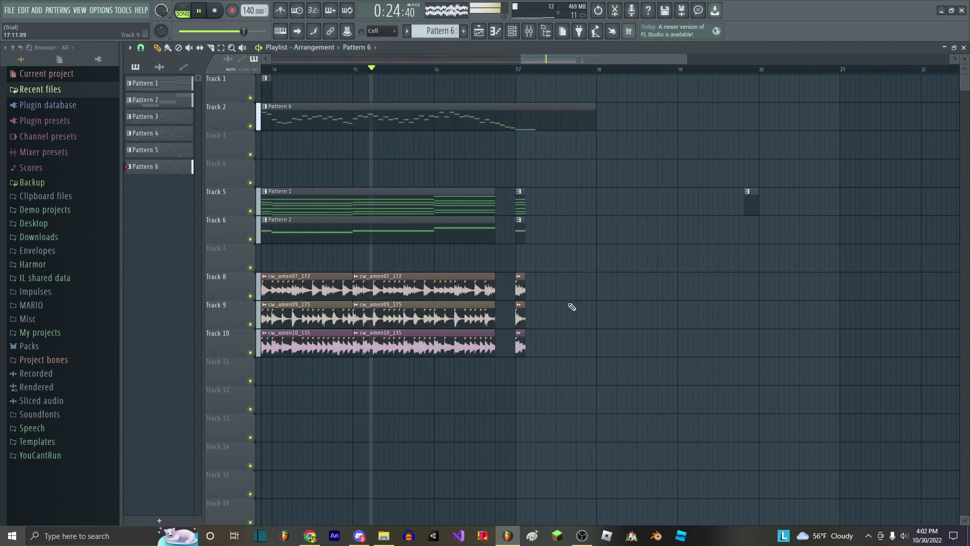
{"action": "left_click_drag", "start_coordinate": [589, 412], "coordinate": [514, 180]}
{"action": "key", "text": "ctrl+b"}
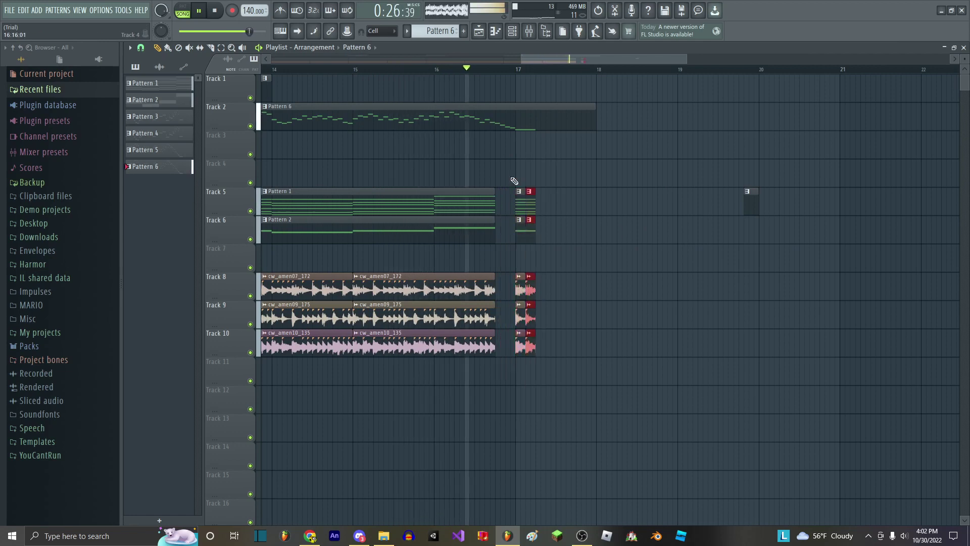
{"action": "key", "text": "shift+Right"}
{"action": "key", "text": "shift+Right"}
{"action": "key", "text": "ctrl+d"}
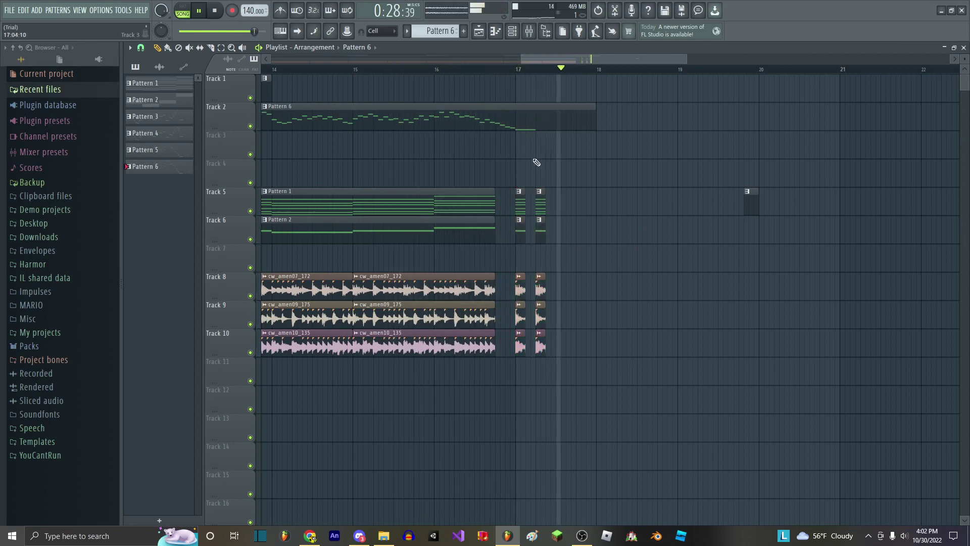
{"action": "left_click", "coordinate": [216, 11]}
{"action": "scroll", "coordinate": [453, 328], "scroll_direction": "down", "scroll_amount": 5}
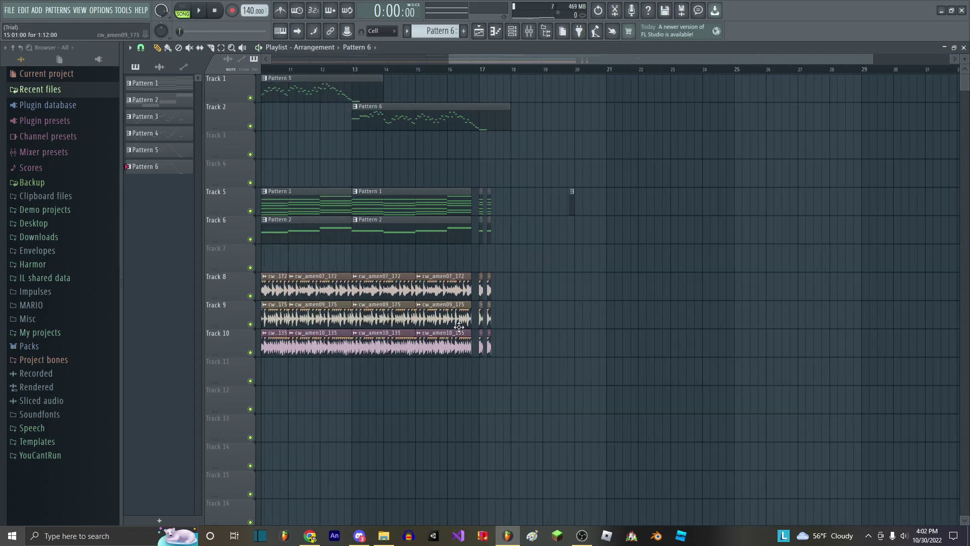